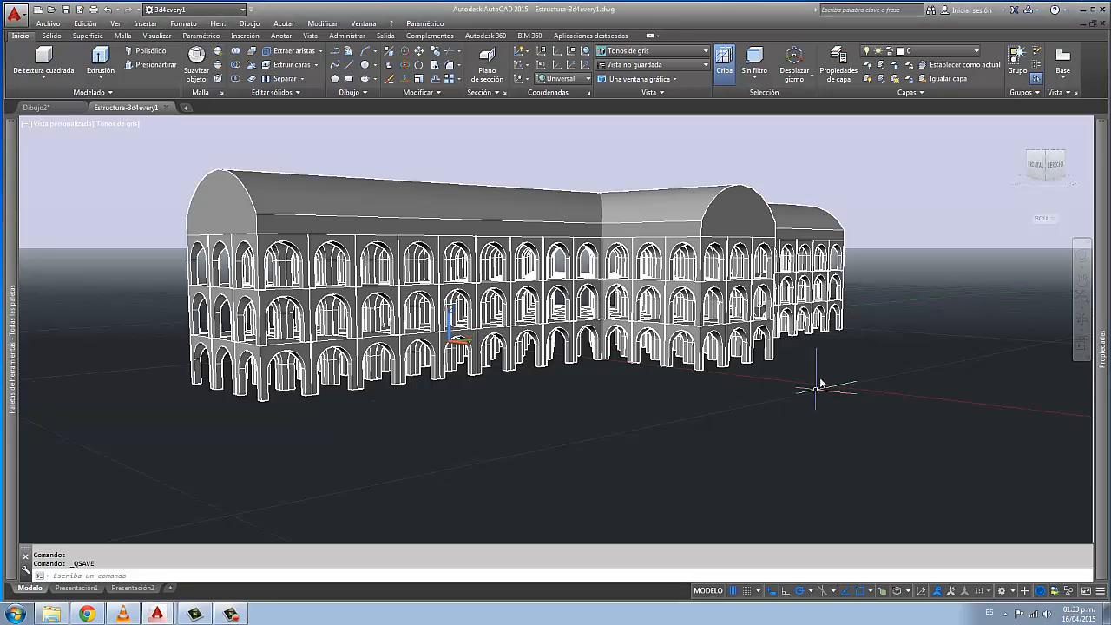
# Create a camera on the ground in front of the building's near end, with its target at the end arches
pyautogui.moveTo(807, 385); pyautogui.dragTo(767, 407, button='middle')
pyautogui.scroll(-5, 767, 408)
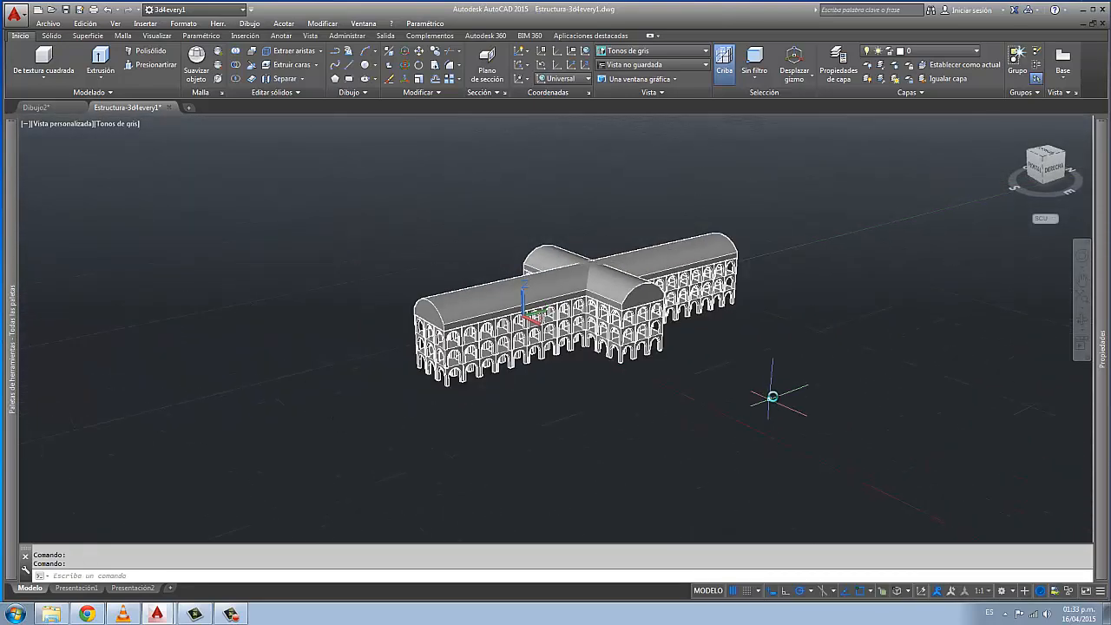
pyautogui.moveTo(648, 399)
pyautogui.keyDown('shift'); pyautogui.mouseDown(button='middle')
pyautogui.moveTo(633, 390)
pyautogui.moveTo(637, 404)
pyautogui.mouseUp(button='middle'); pyautogui.keyUp('shift')
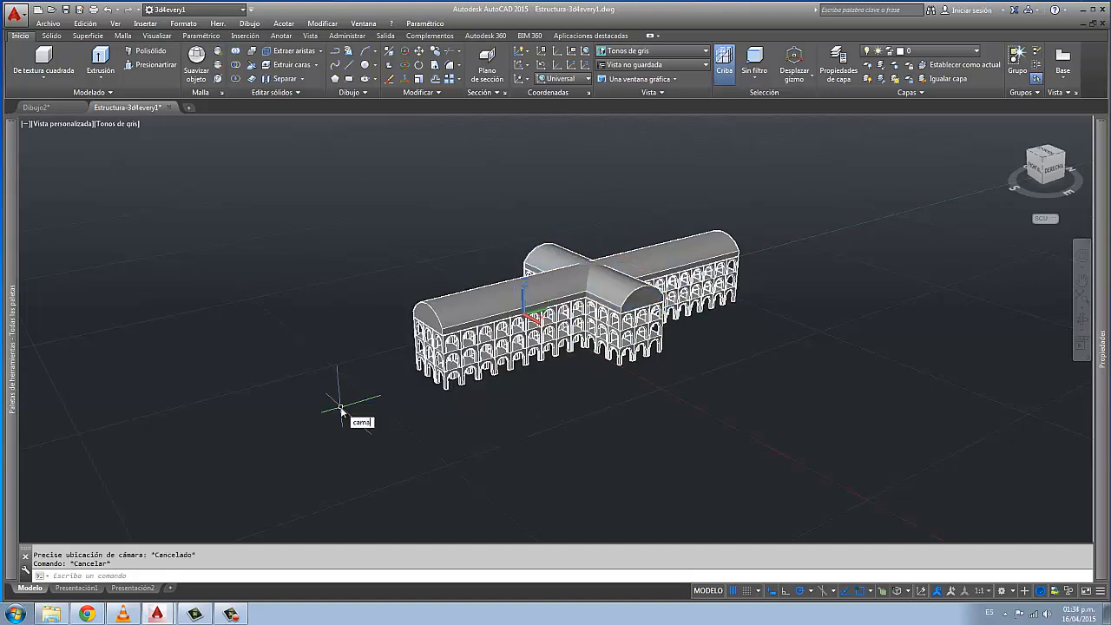
pyautogui.press('Return')
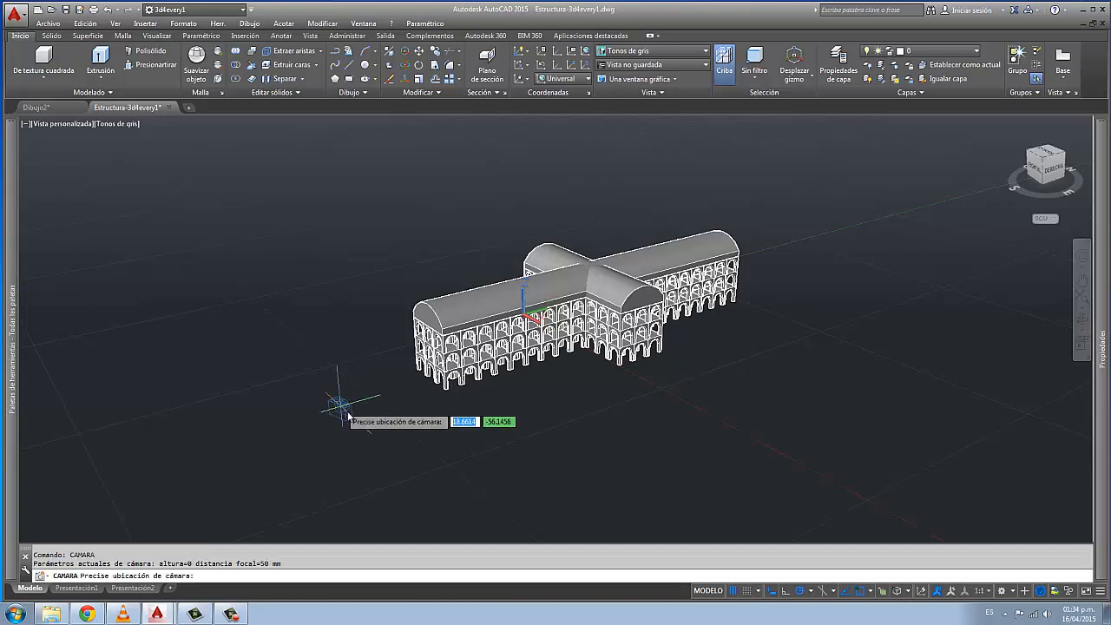
pyautogui.click(335, 397)
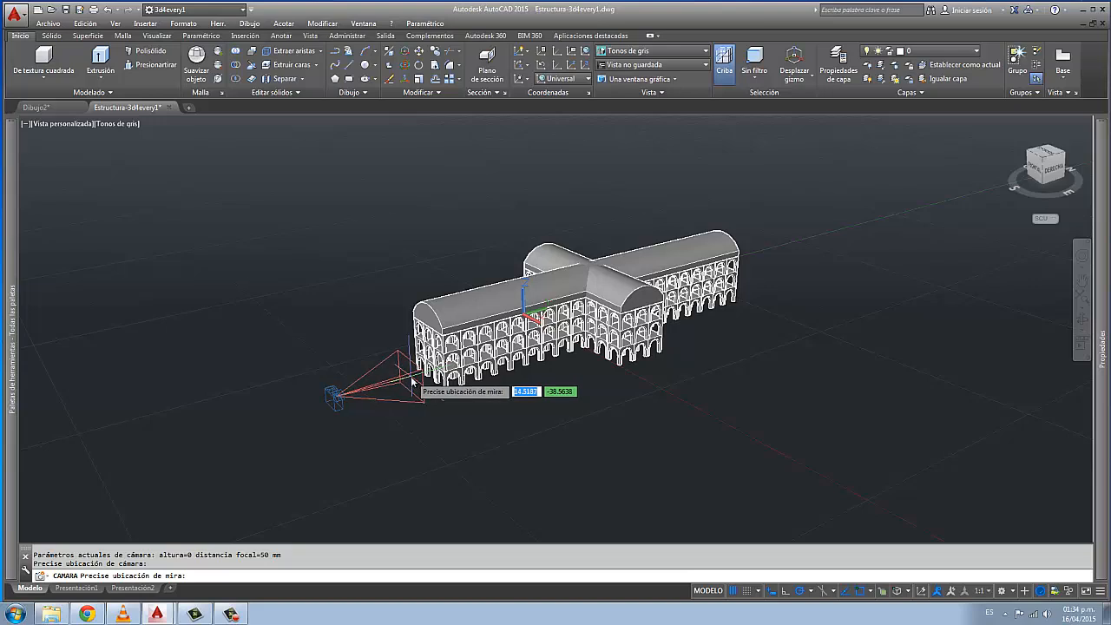
pyautogui.click(412, 380)
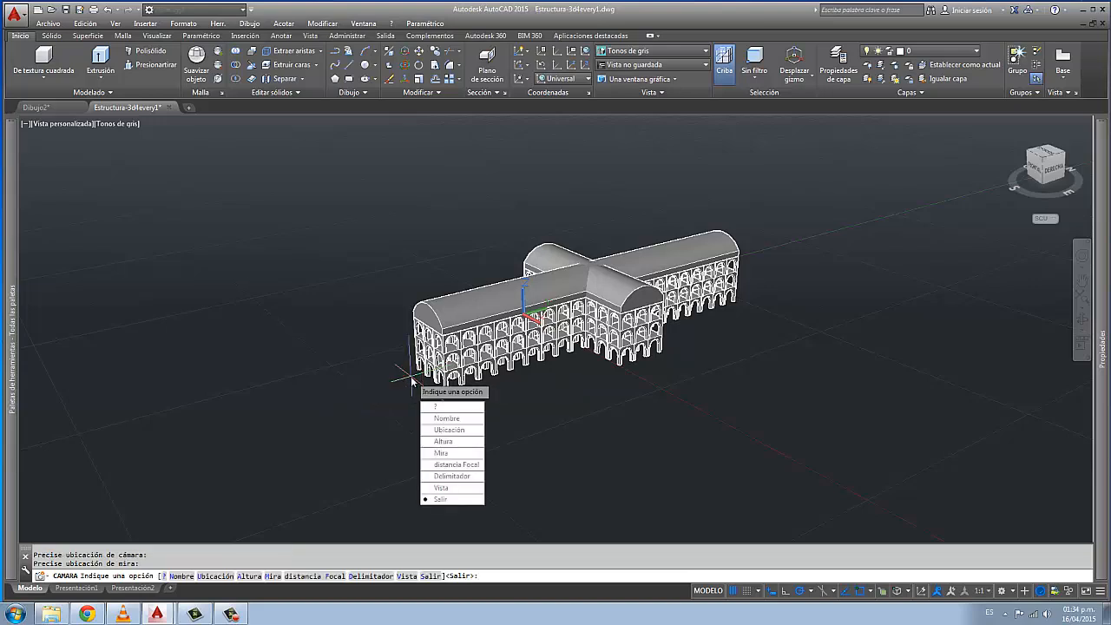
pyautogui.press('Return')
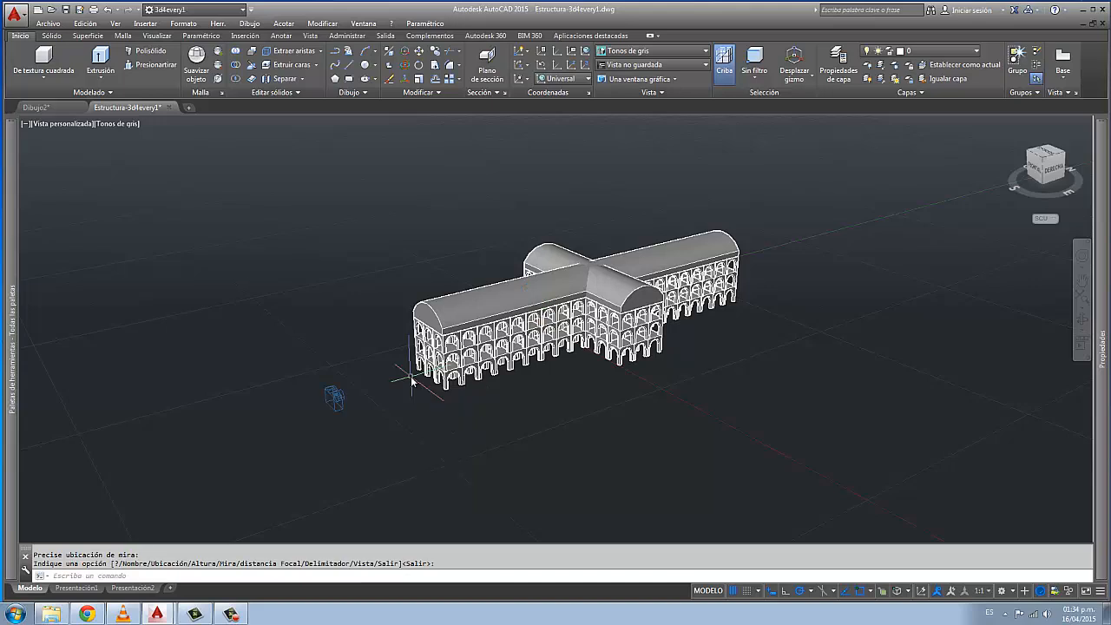
# Select the new camera and set its preview visual style to Conceptual
pyautogui.click(334, 401)
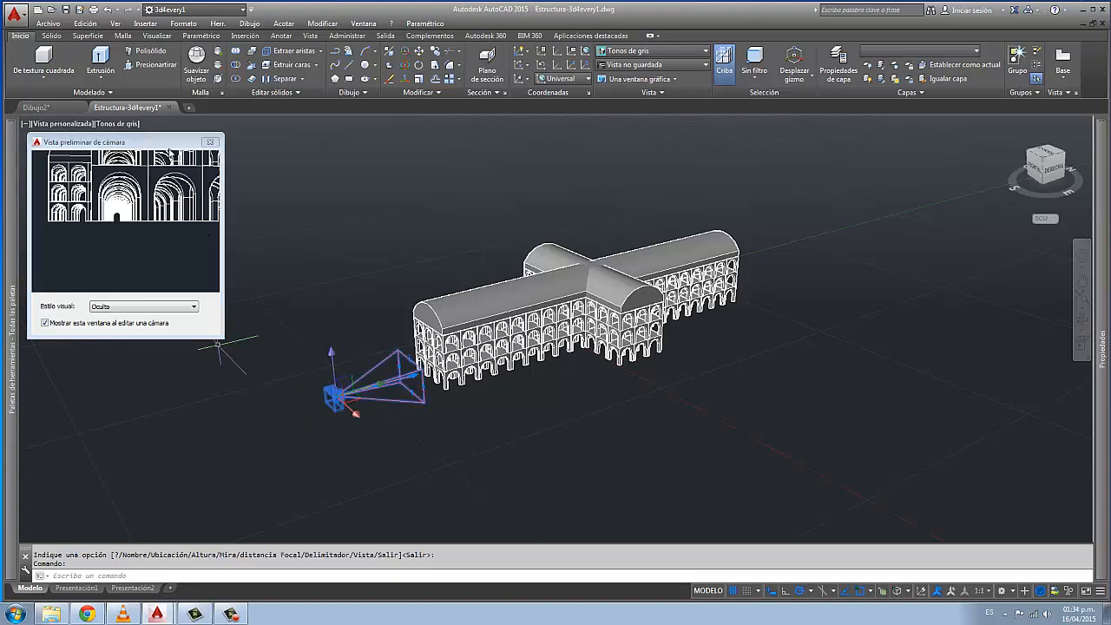
pyautogui.moveTo(168, 147); pyautogui.dragTo(171, 154)
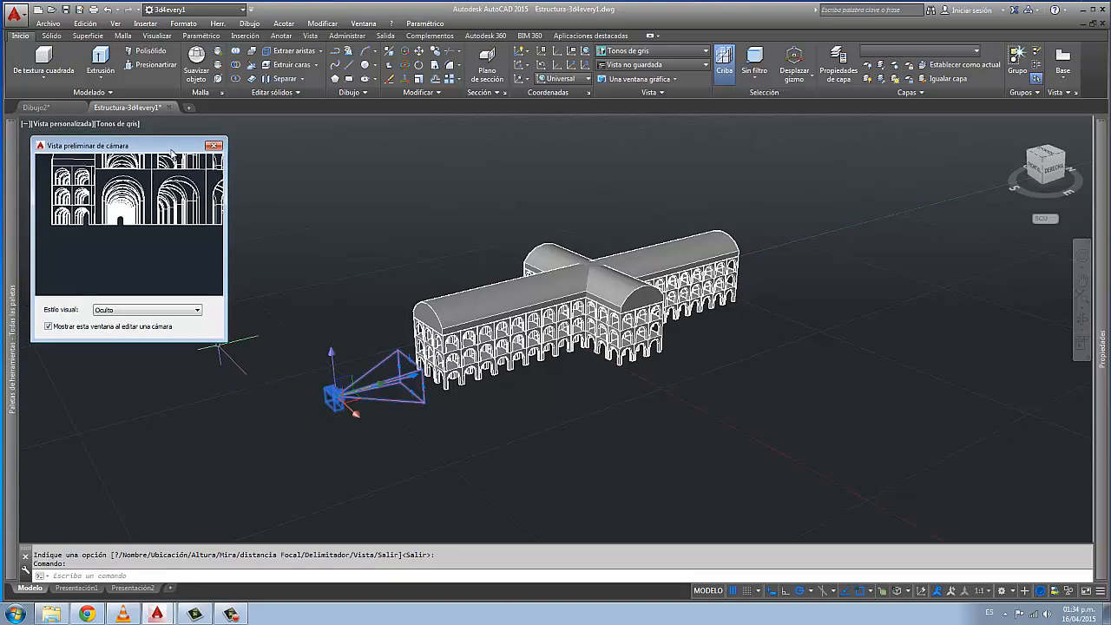
pyautogui.click(171, 312)
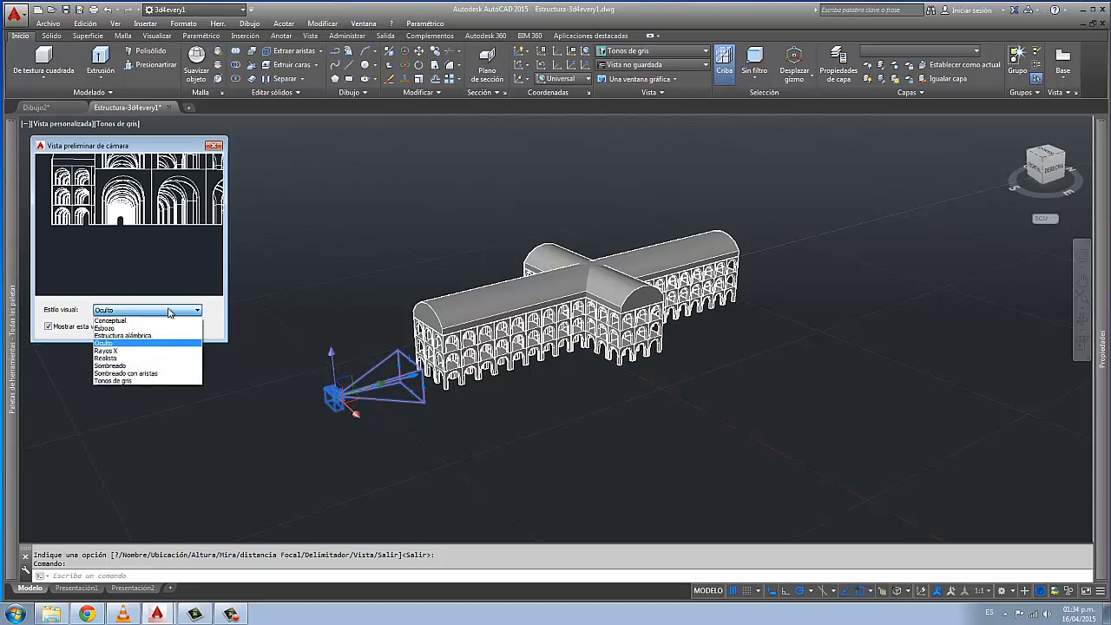
pyautogui.click(137, 320)
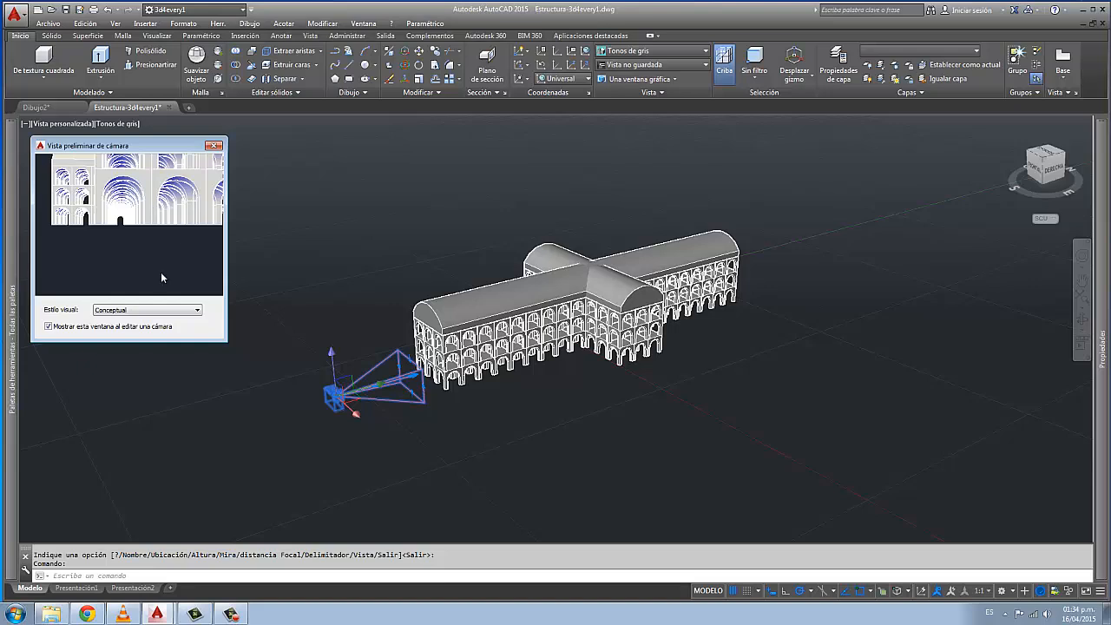
# Try the Rayos X, Sombreado and Tonos de gris styles in the camera preview, ending back on Conceptual
pyautogui.click(149, 309)
pyautogui.click(136, 337)
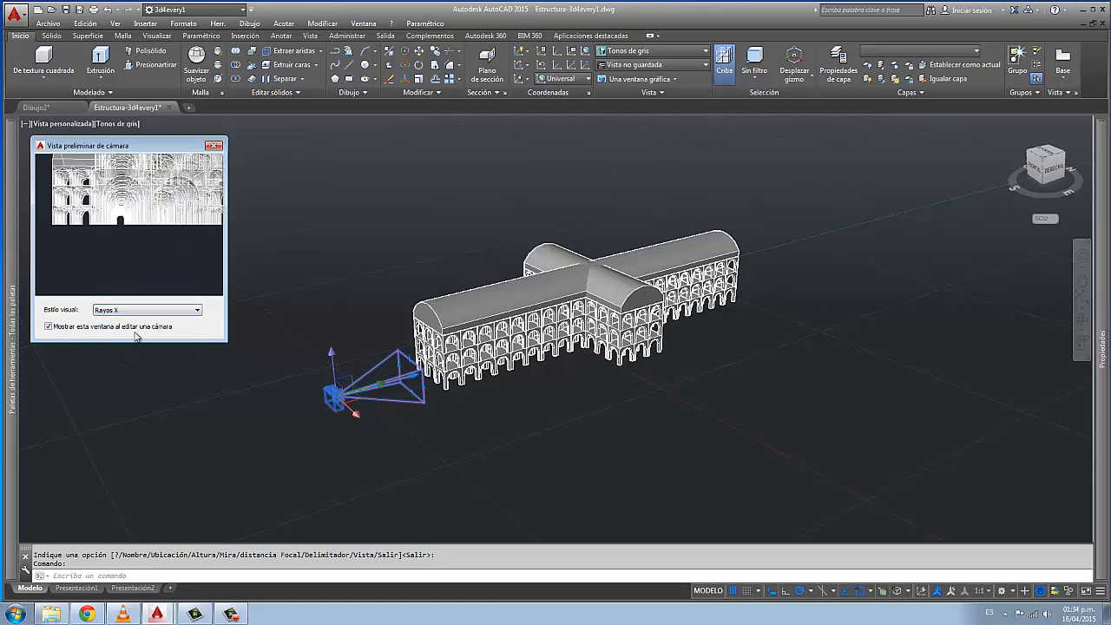
pyautogui.click(161, 312)
pyautogui.click(124, 366)
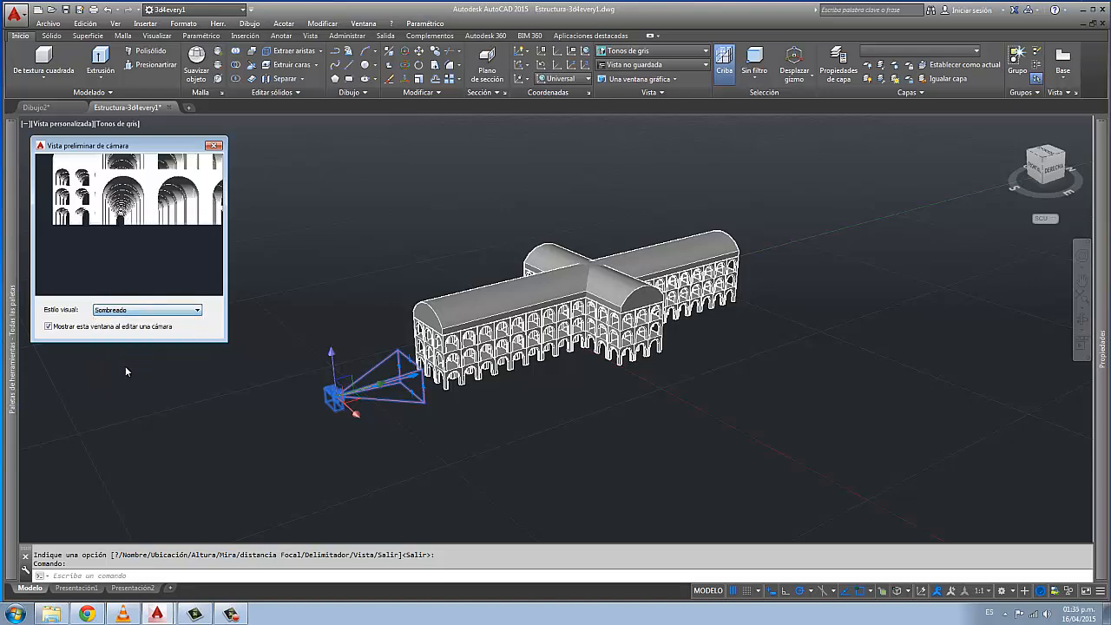
pyautogui.click(178, 312)
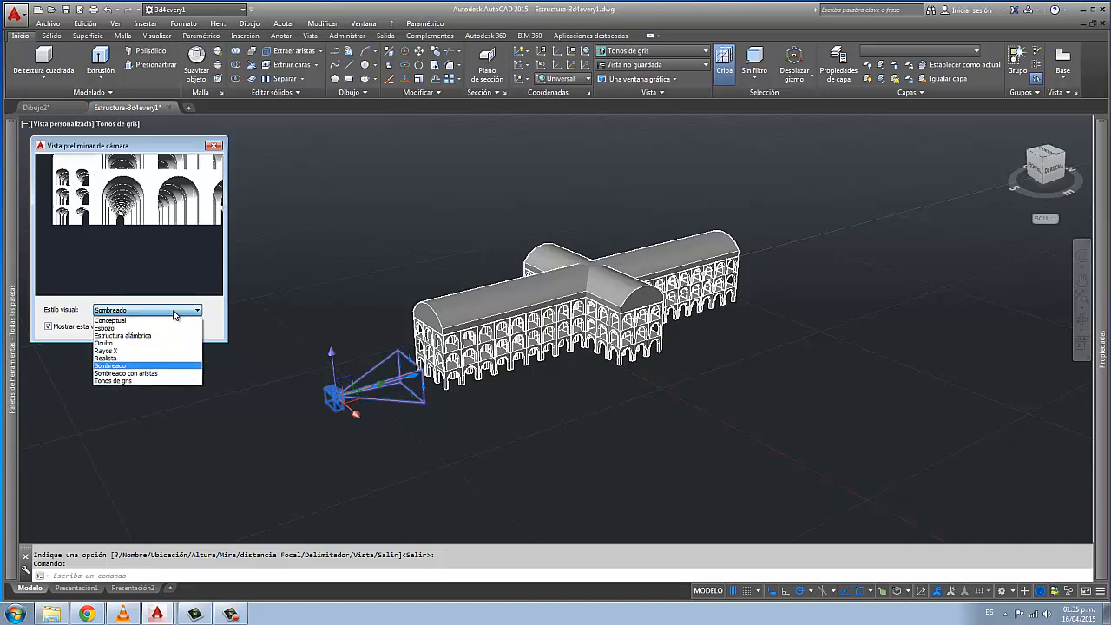
pyautogui.click(129, 380)
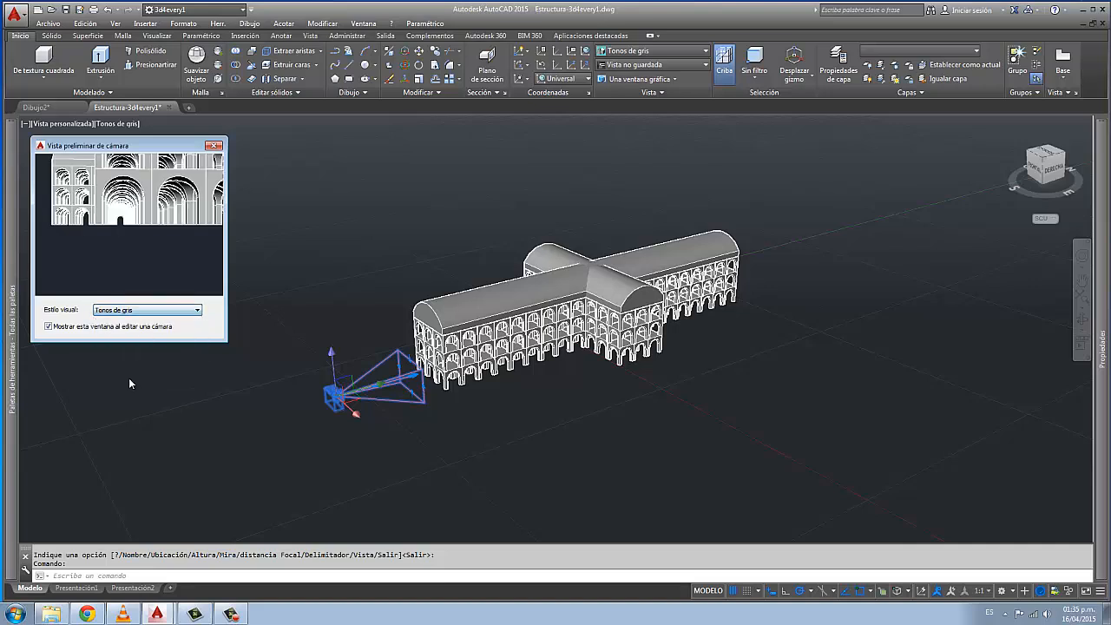
pyautogui.click(171, 311)
pyautogui.click(134, 320)
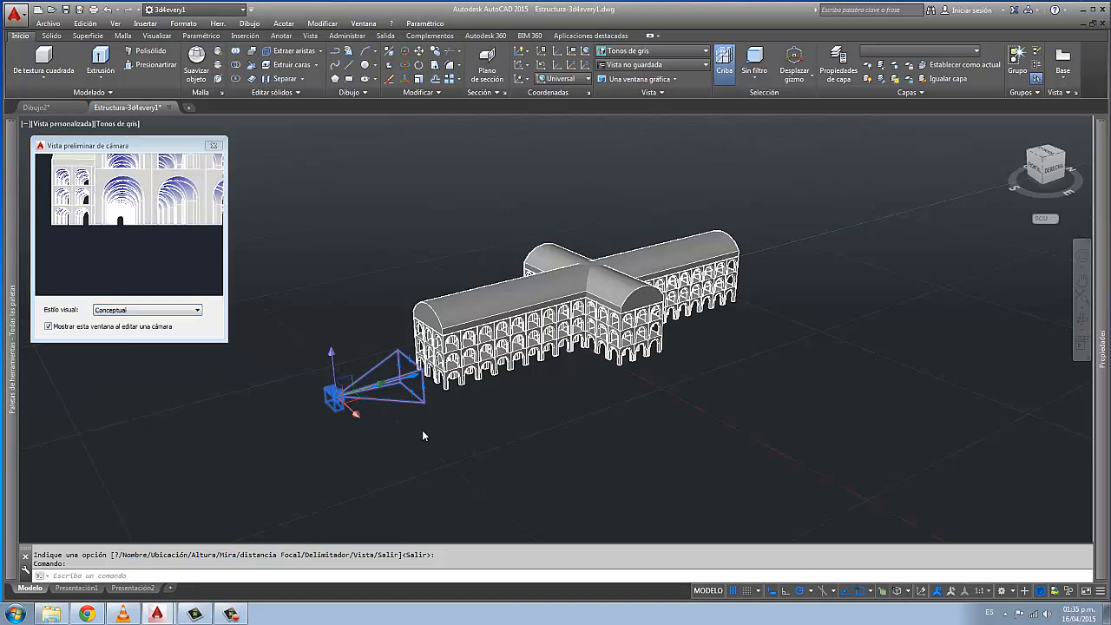
# Try moving the camera location separately along the X, Z and Y axes with its gizmo, cancelling each move
pyautogui.scroll(2, 376, 423)
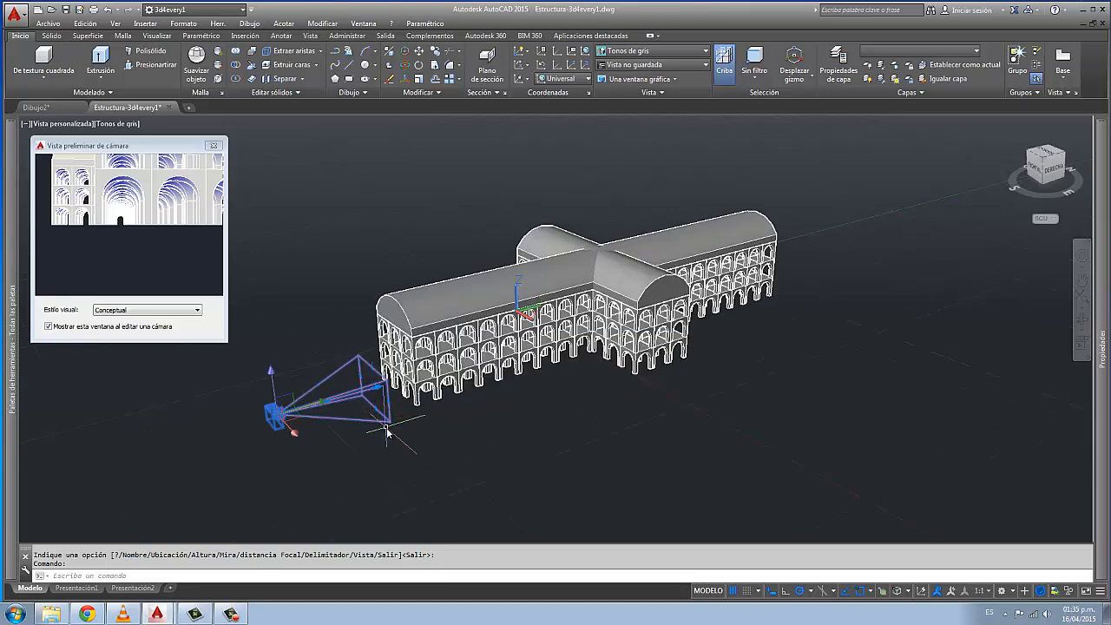
pyautogui.keyDown('shift'); pyautogui.moveTo(421, 446); pyautogui.dragTo(562, 345, button='middle'); pyautogui.keyUp('shift')
pyautogui.scroll(2, 436, 453)
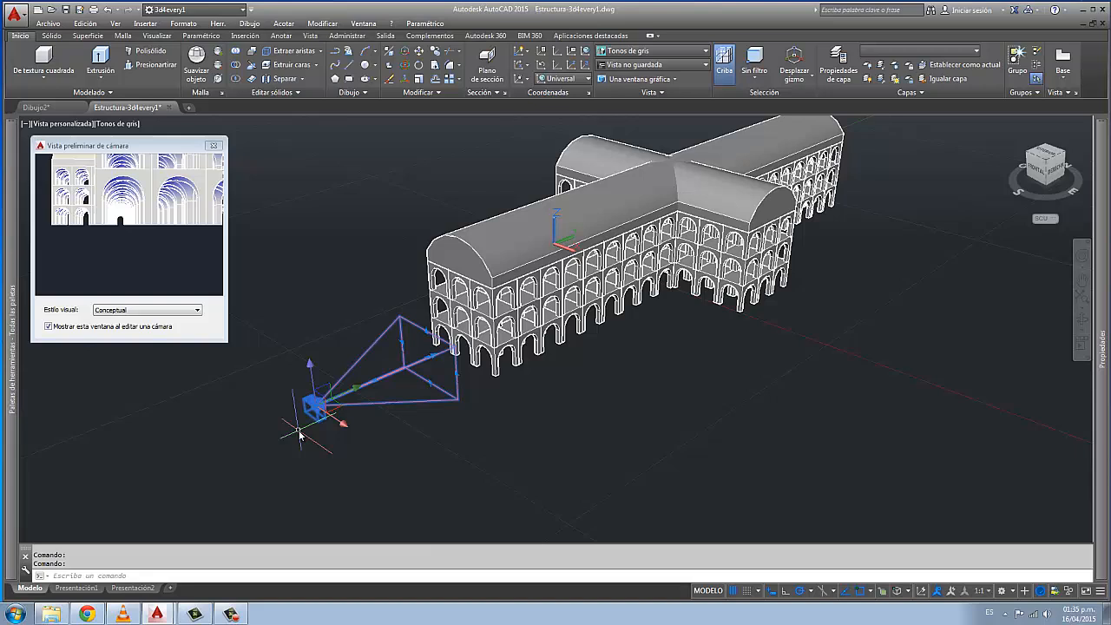
pyautogui.click(344, 425)
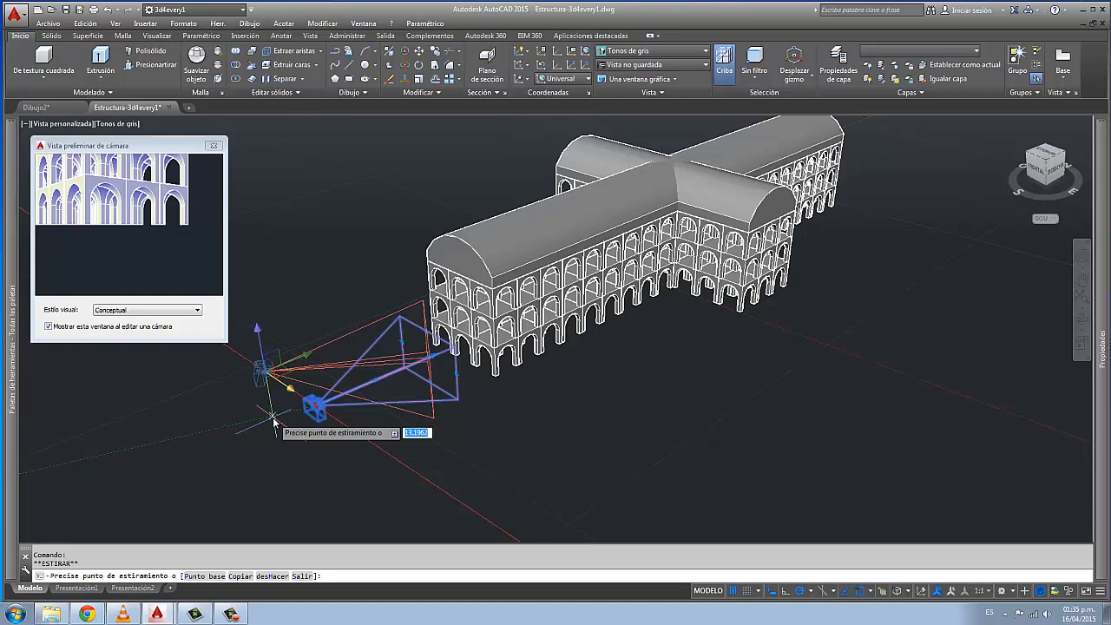
pyautogui.press('Escape')
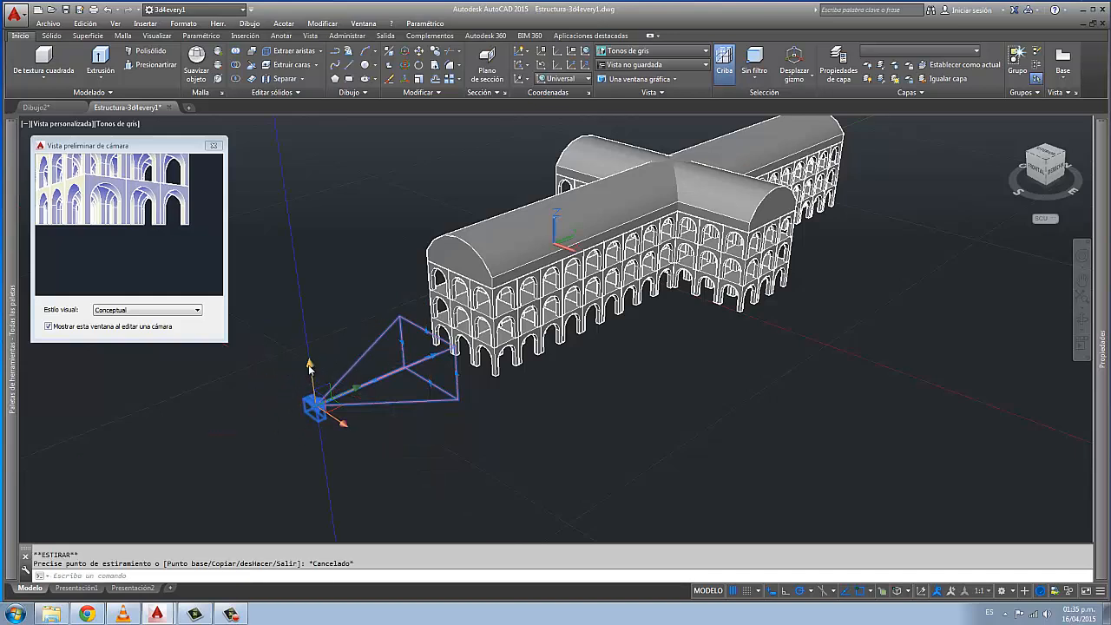
pyautogui.click(314, 405)
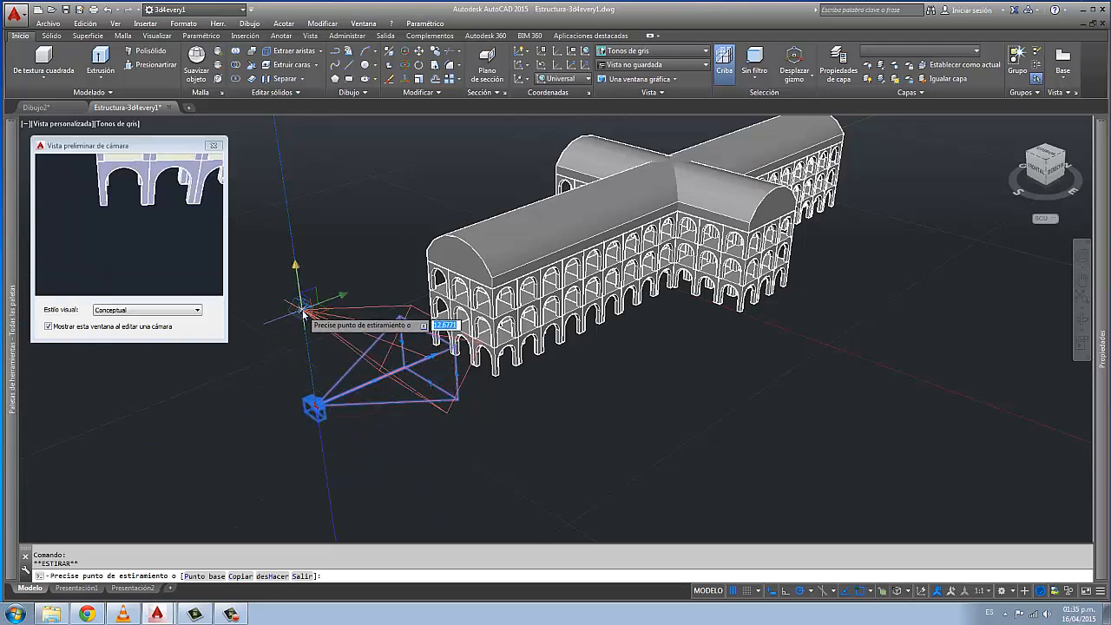
pyautogui.click(277, 383)
pyautogui.press('Escape')
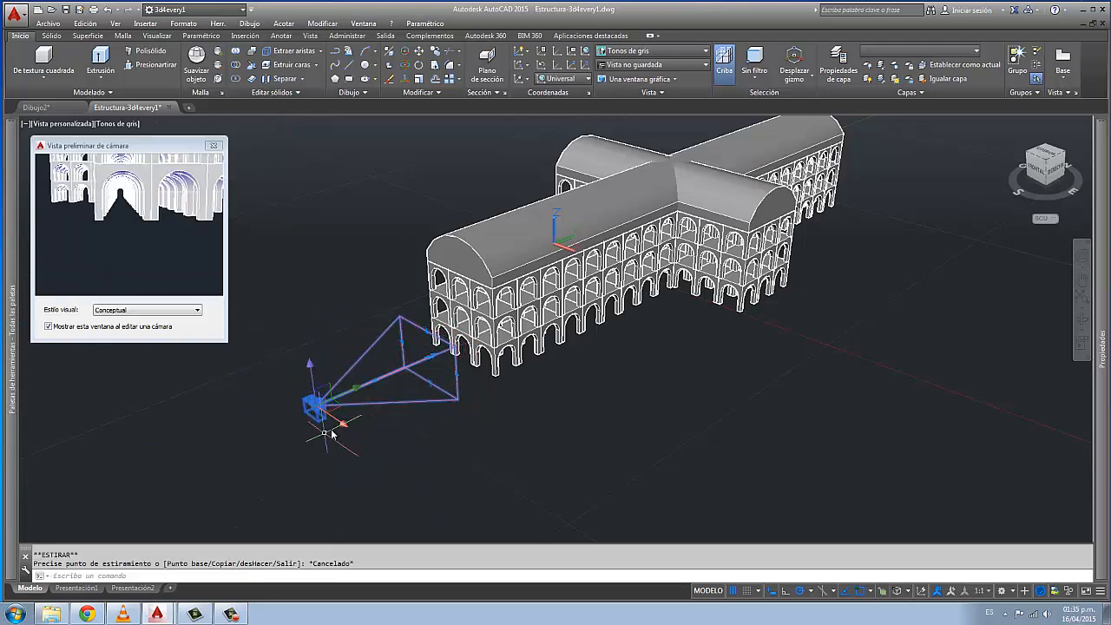
pyautogui.click(355, 392)
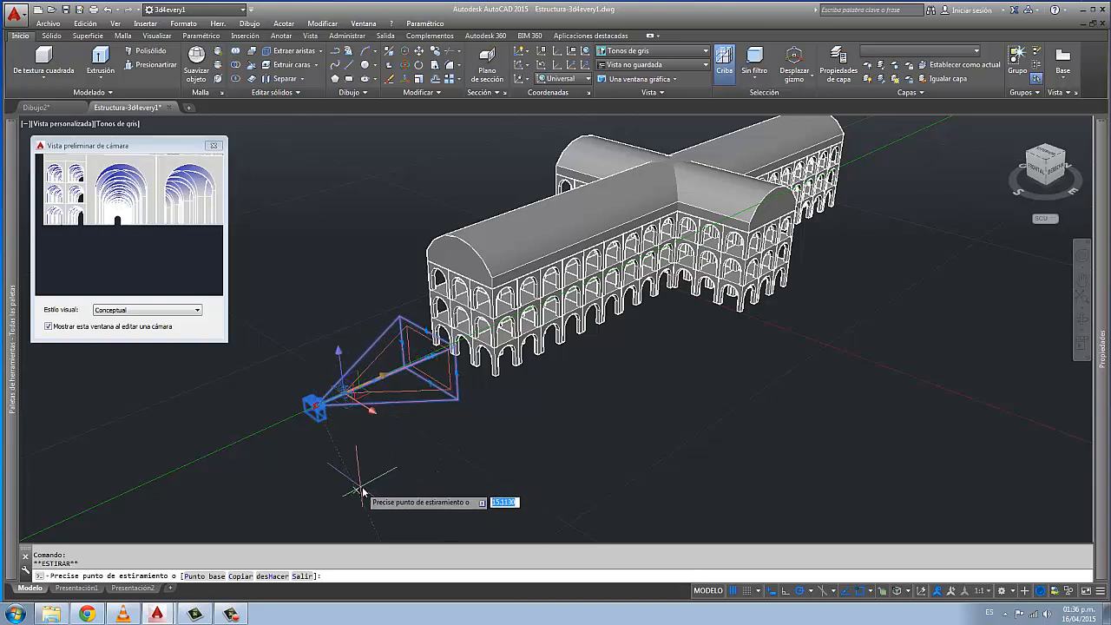
pyautogui.press('Escape')
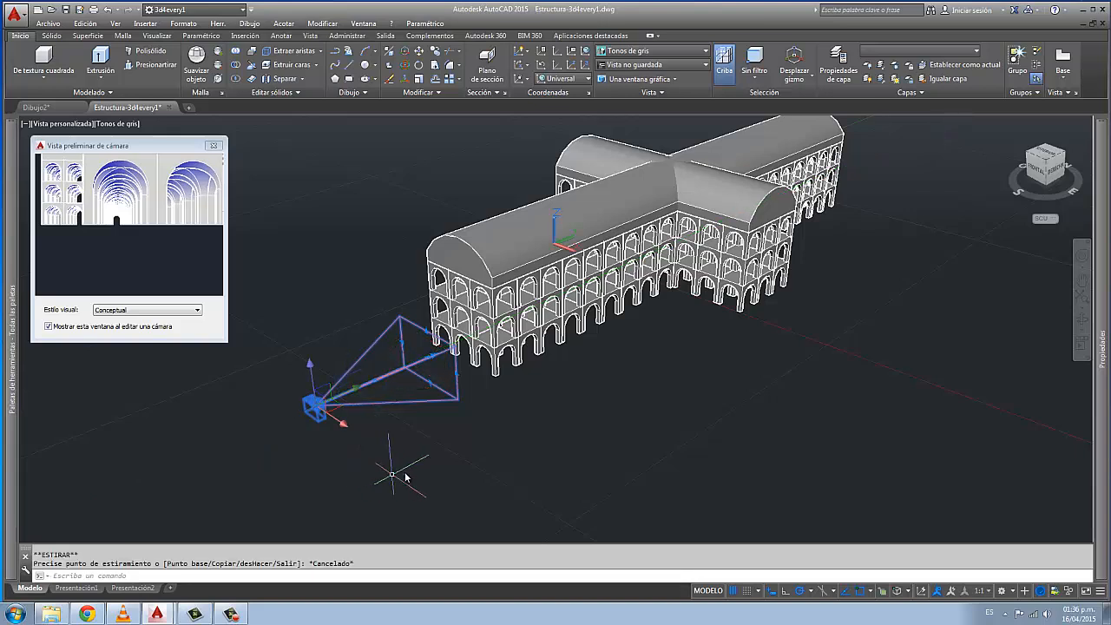
# Try moving the camera location within the gizmo's XY plane, cancel the move, and deselect the camera
pyautogui.scroll(1, 370, 422)
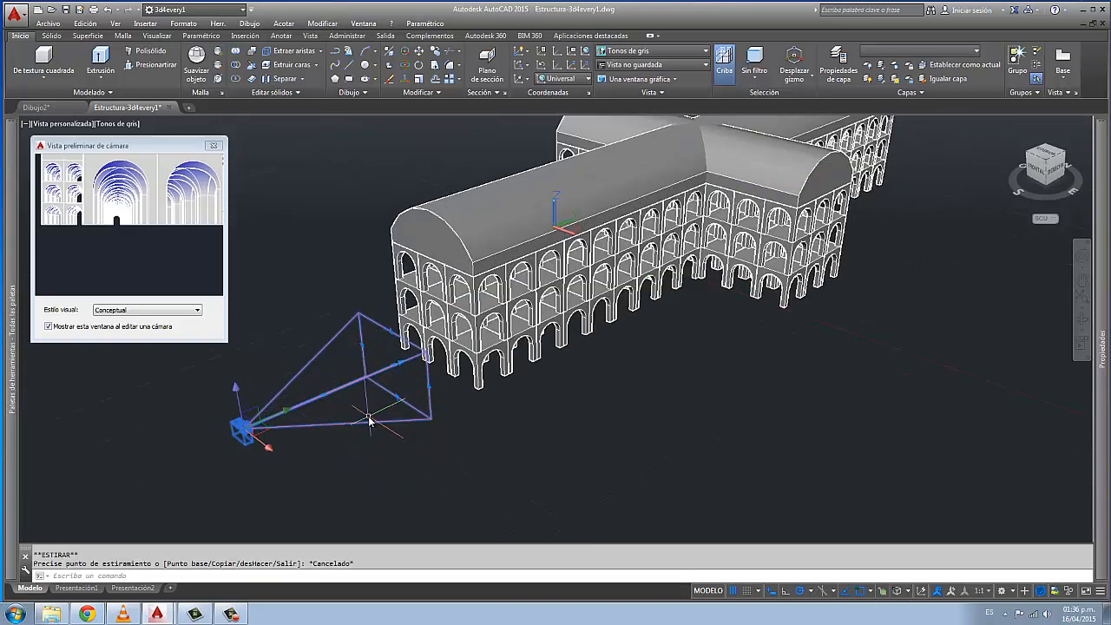
pyautogui.click(268, 432)
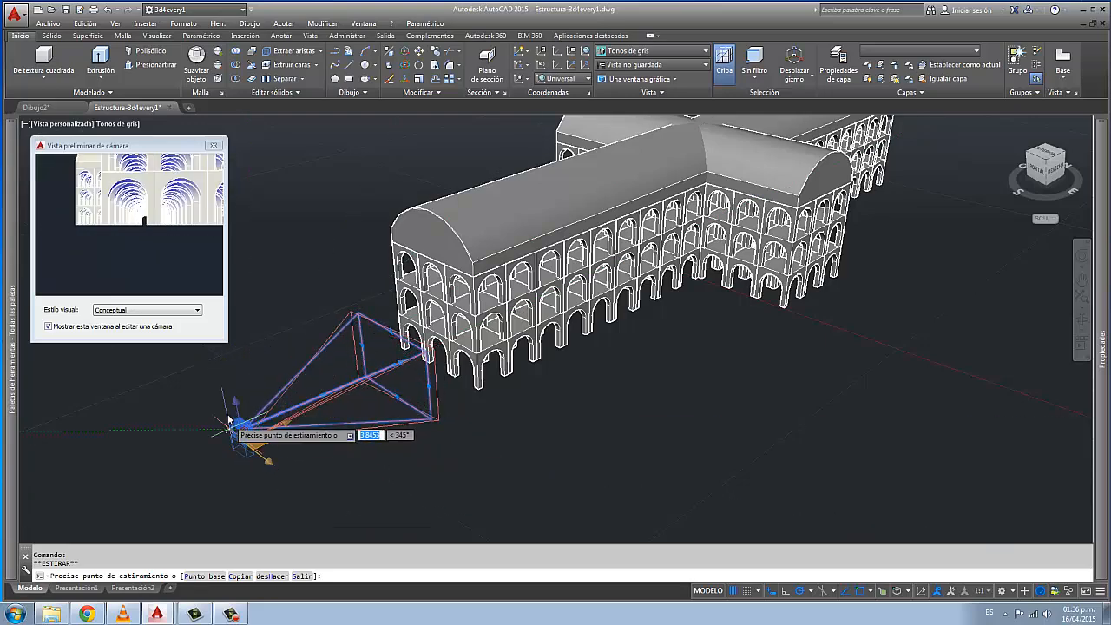
pyautogui.press('Escape')
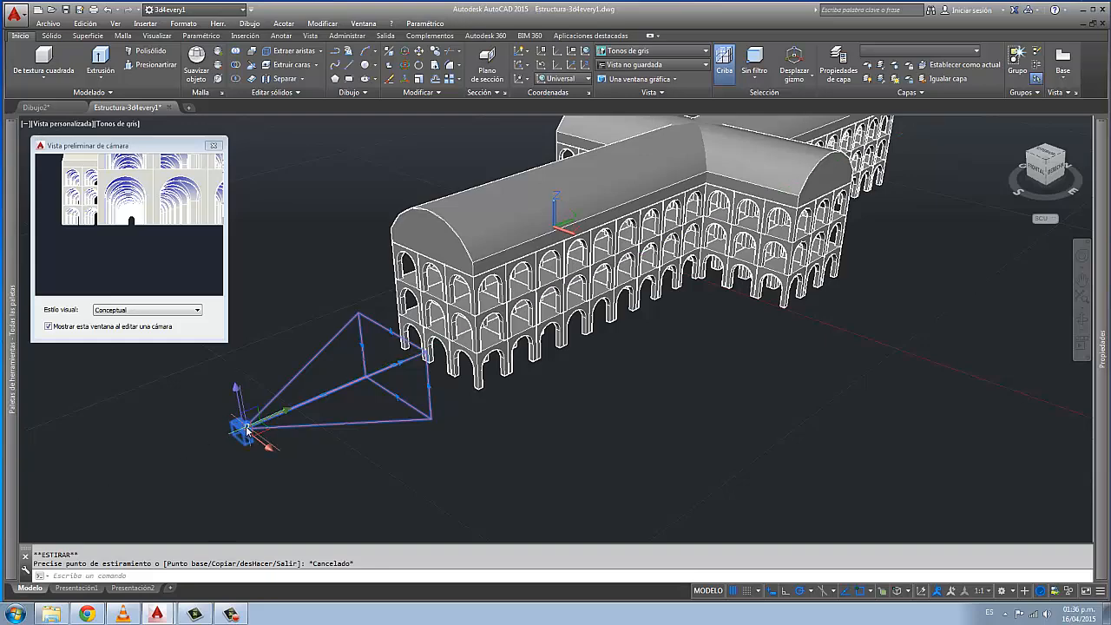
pyautogui.keyDown('shift'); pyautogui.moveTo(351, 447); pyautogui.dragTo(410, 427, button='middle'); pyautogui.keyUp('shift')
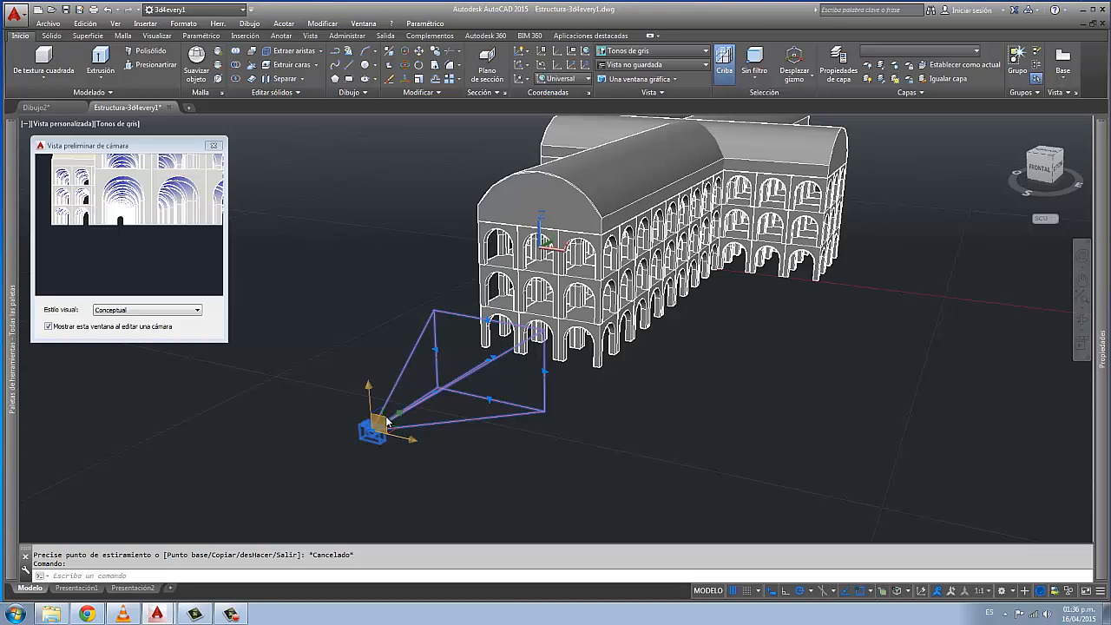
pyautogui.press('Escape')
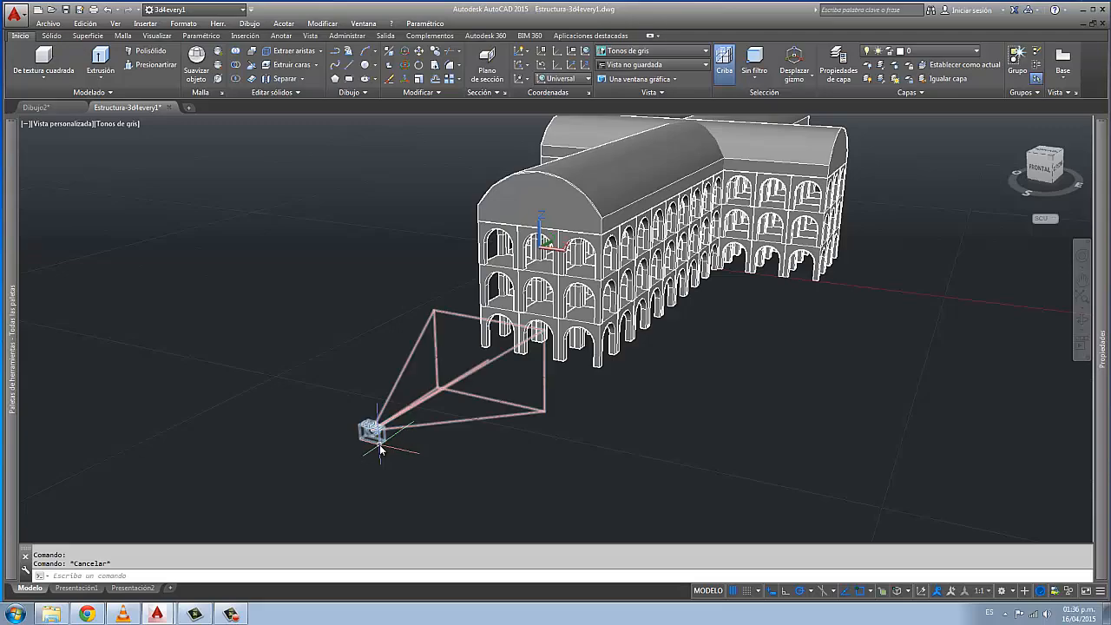
# Reselect the camera and try moving it together with its target along the Z axis from the middle grip
pyautogui.click(371, 430)
pyautogui.moveTo(498, 459); pyautogui.dragTo(402, 466, button='middle')
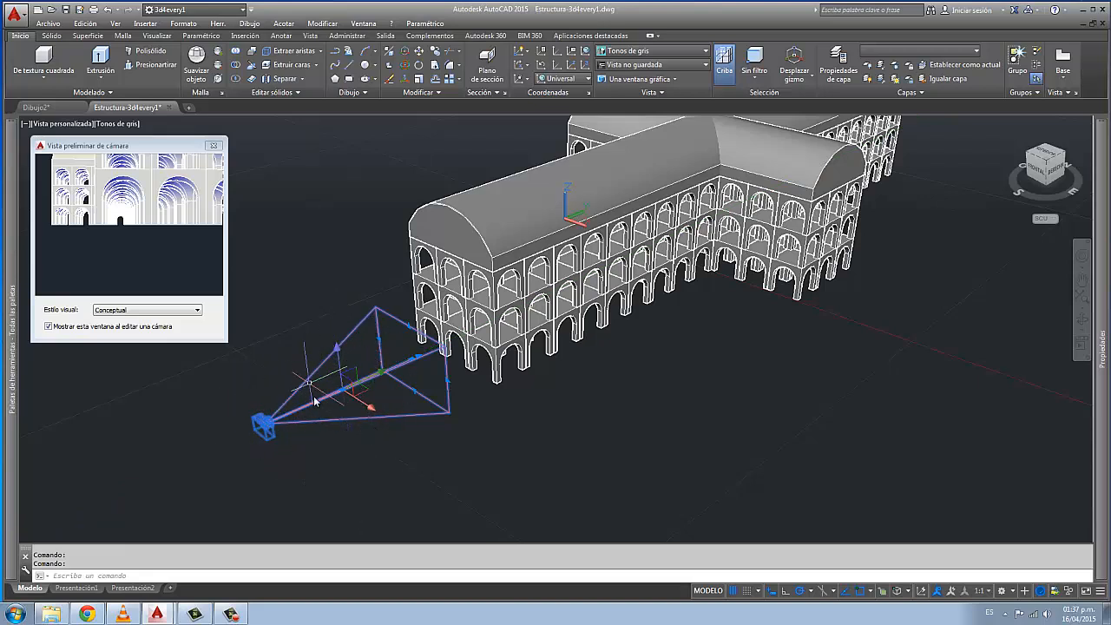
pyautogui.click(337, 349)
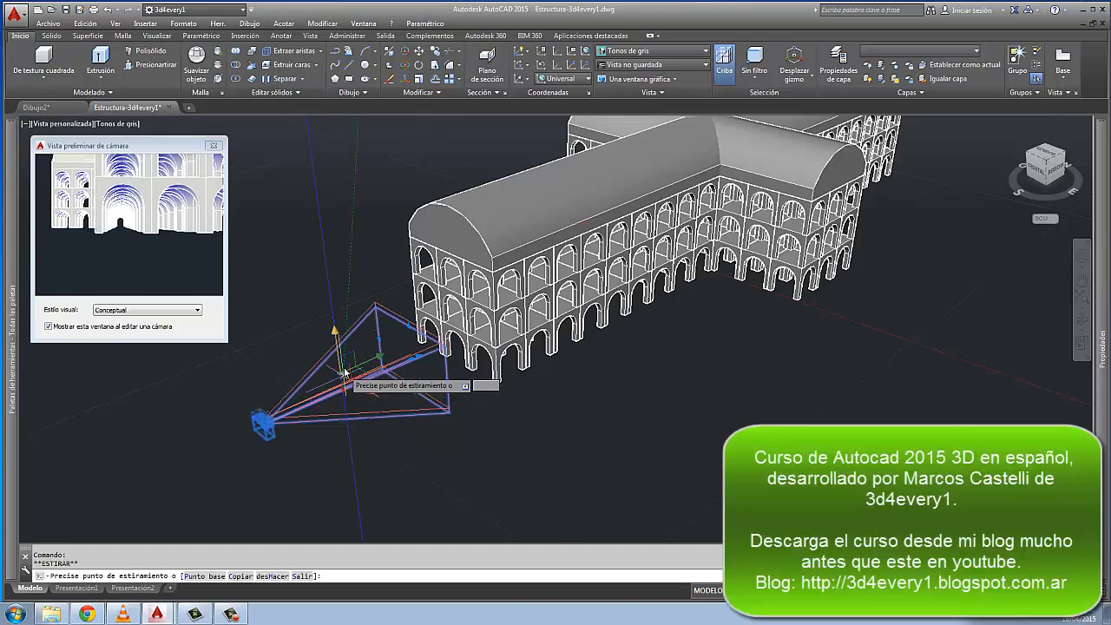
pyautogui.click(323, 323)
pyautogui.press('Escape')
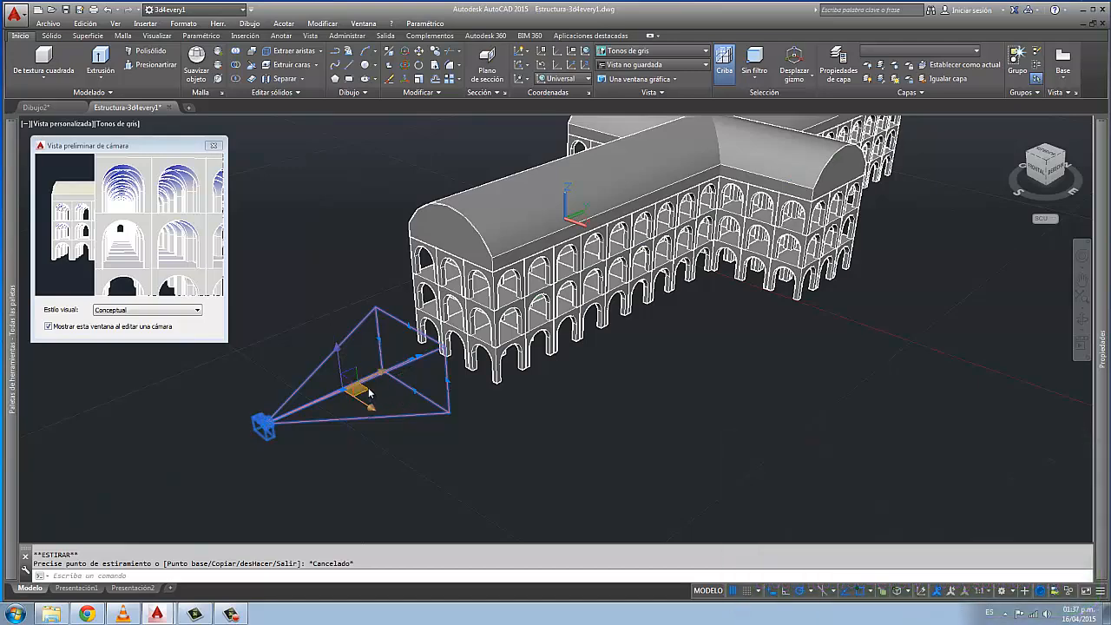
# Turn off object snap, polar tracking and object snap tracking while trying to move the camera with its target in the XY plane; cancel the move
pyautogui.click(368, 391)
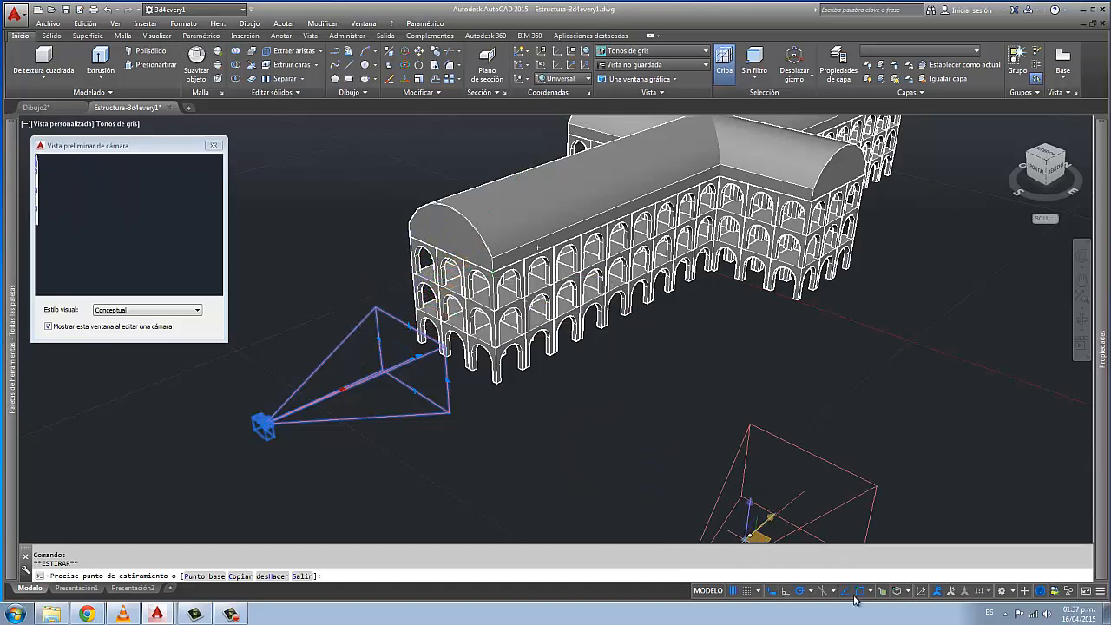
pyautogui.click(855, 597)
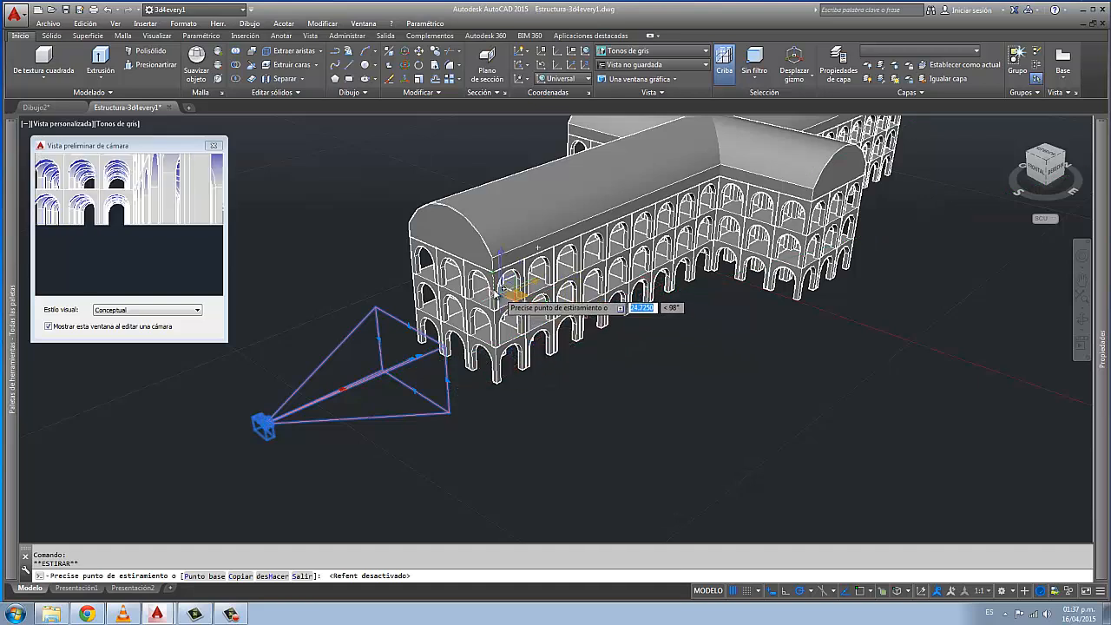
pyautogui.press('F10')
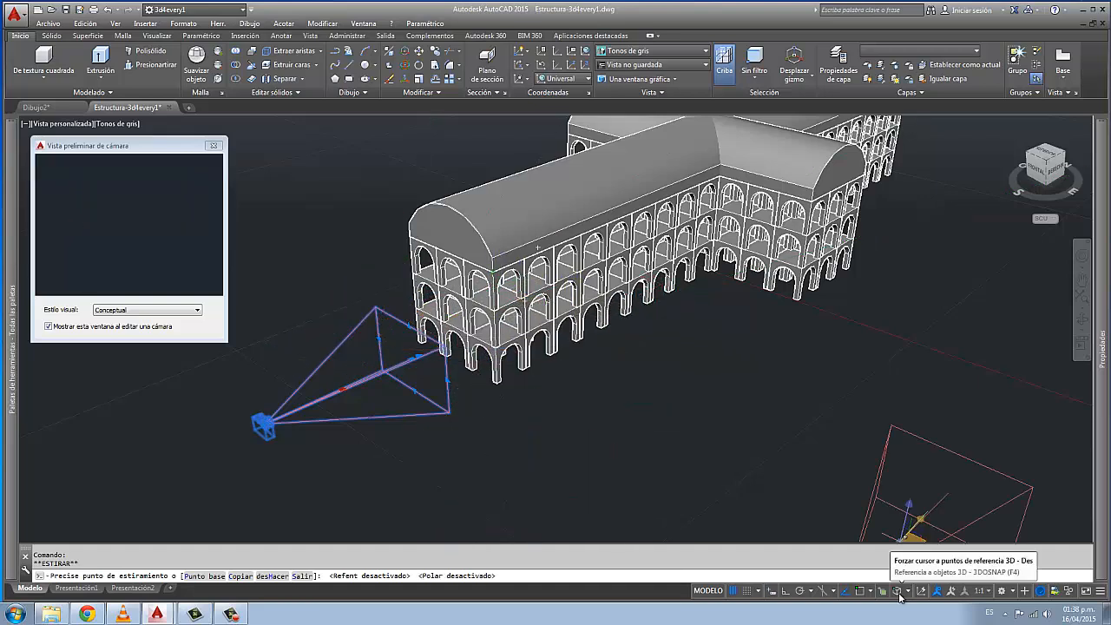
pyautogui.click(845, 591)
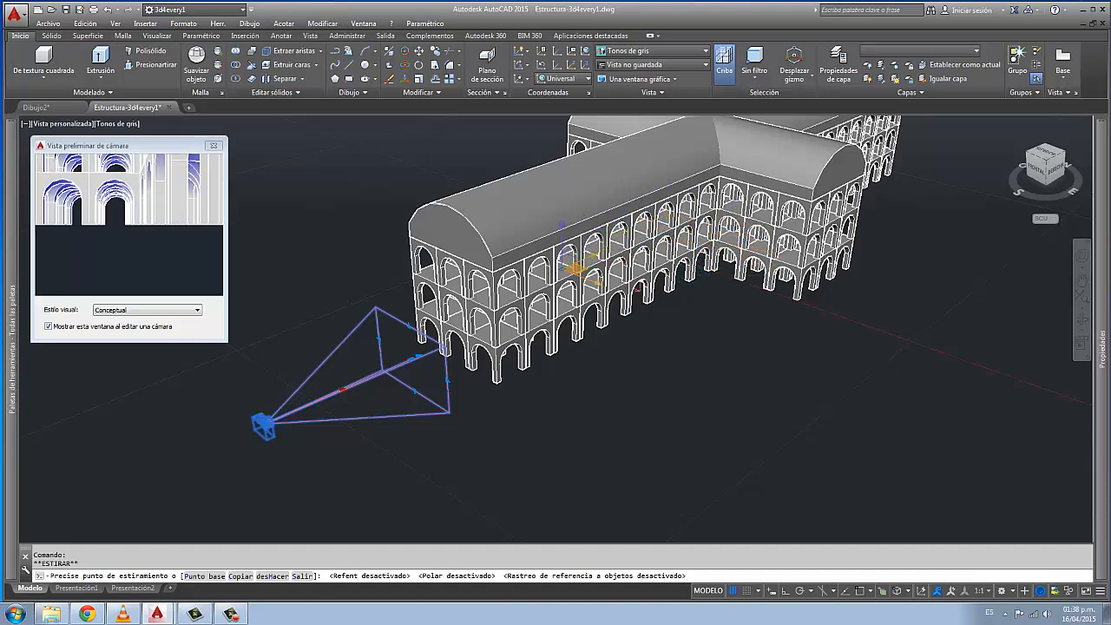
pyautogui.press('Escape')
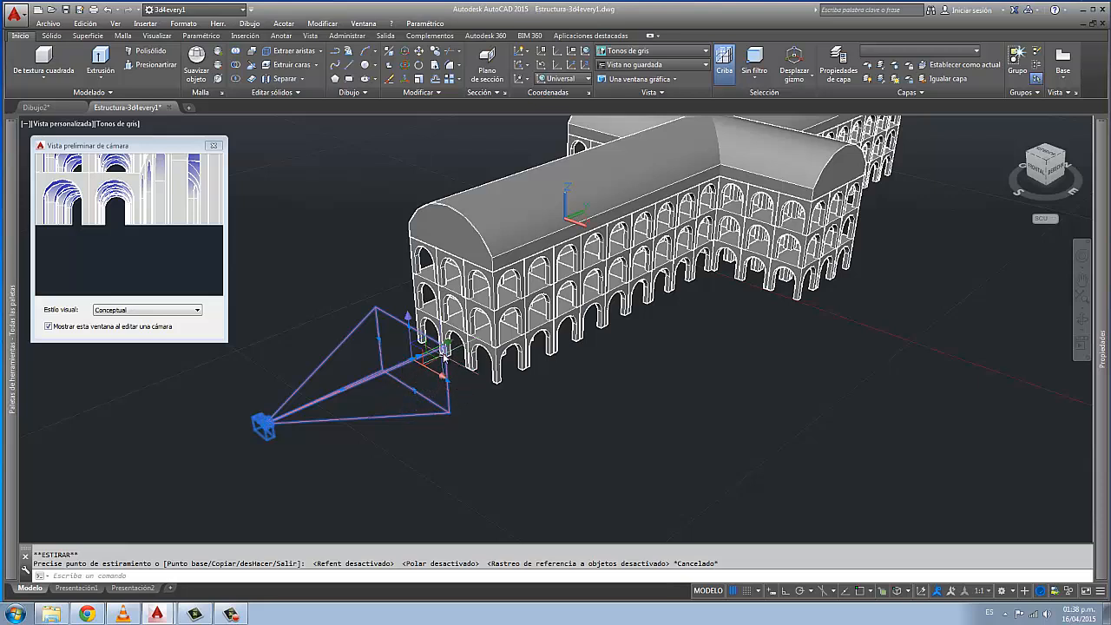
# Raise only the camera target along the Z axis and reposition it within the gizmo's XY plane near the building's base, and deselect the camera
pyautogui.click(408, 318)
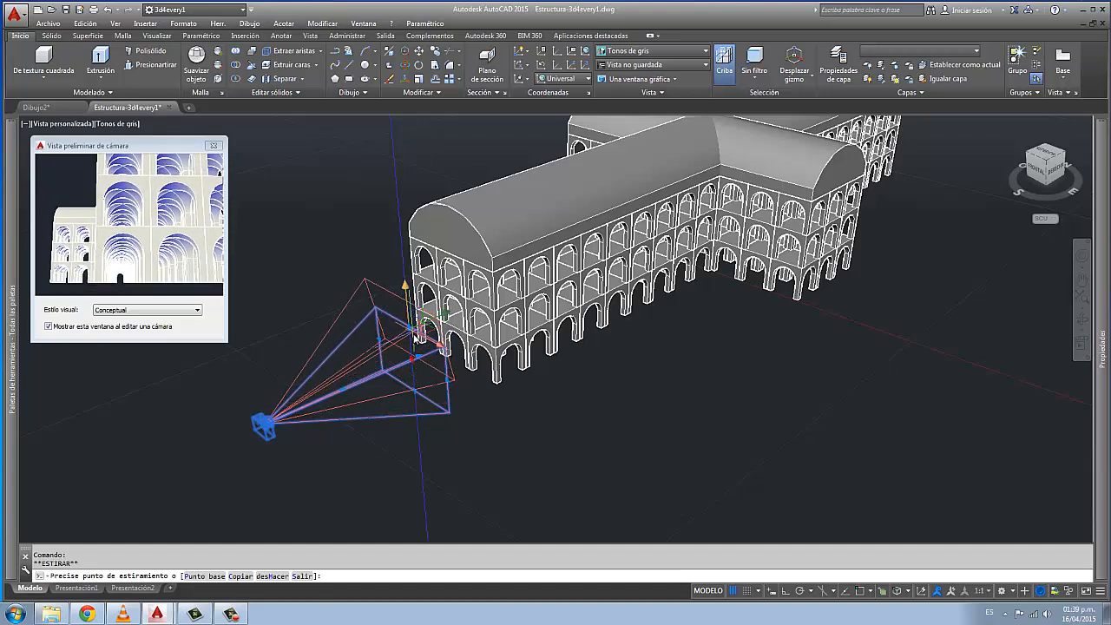
pyautogui.click(436, 390)
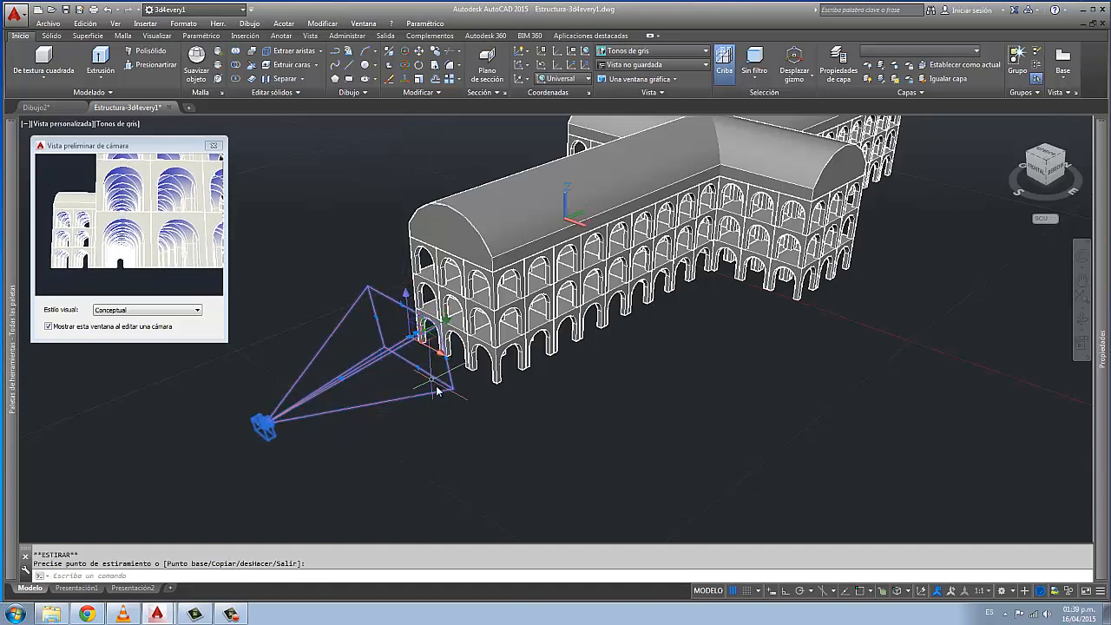
pyautogui.click(413, 340)
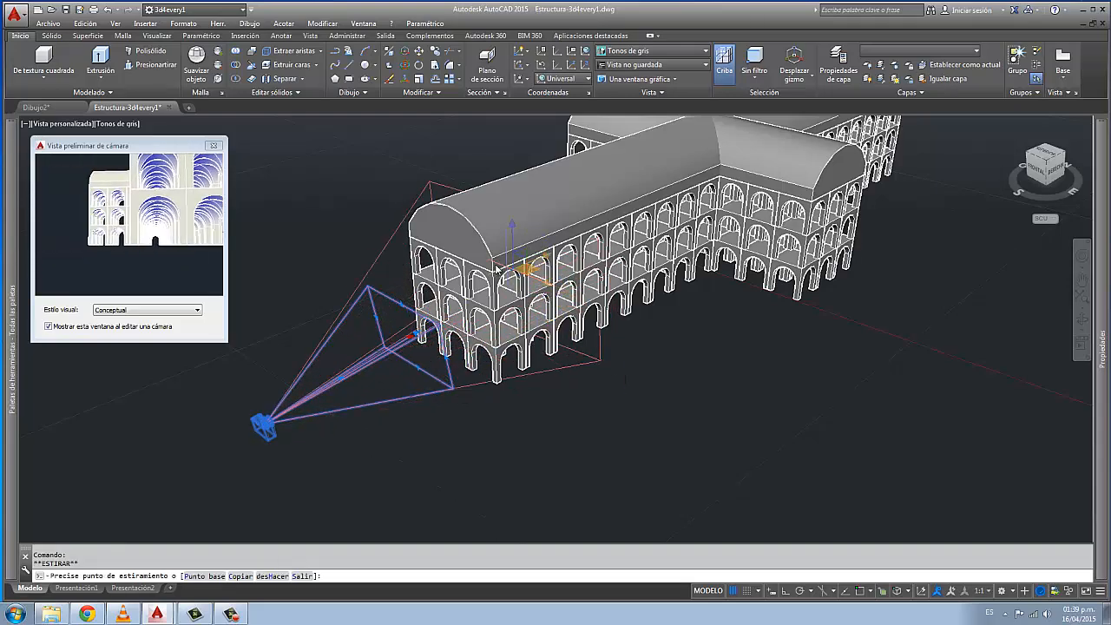
pyautogui.click(458, 395)
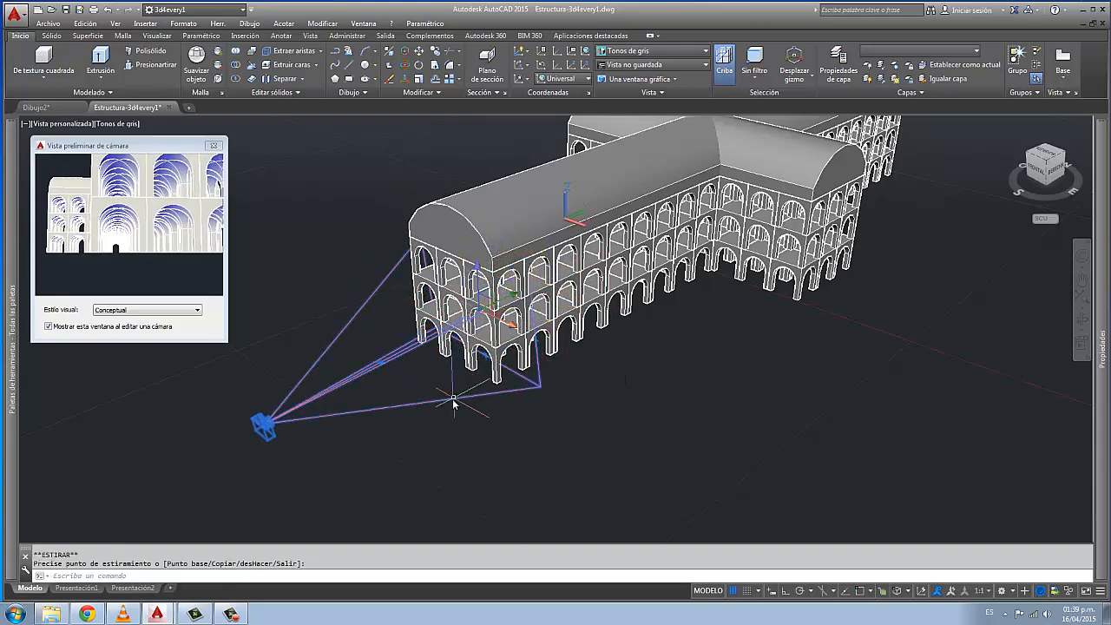
pyautogui.click(501, 318)
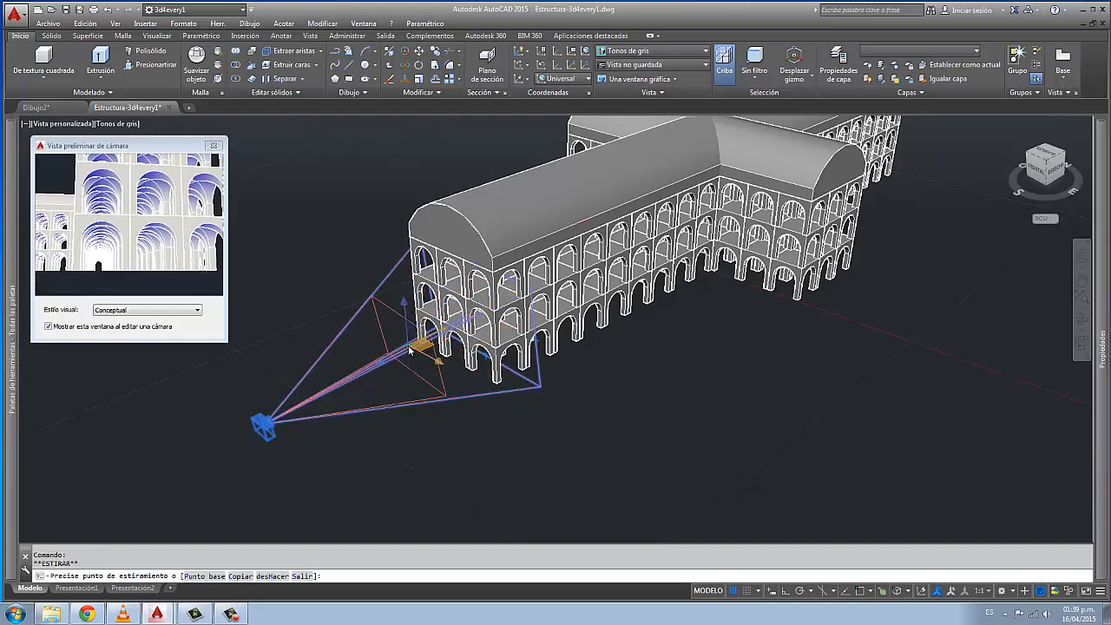
pyautogui.click(431, 344)
pyautogui.press('Escape')
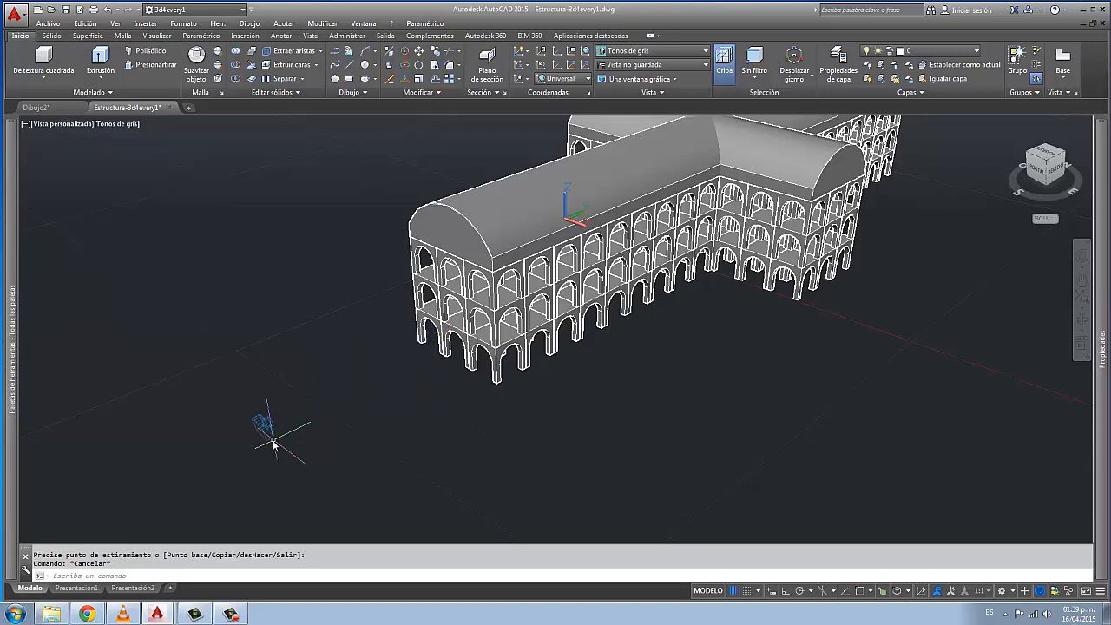
# Reselect the camera, widen its field of view with a lens grip, and shorten its target distance with the target distance grip
pyautogui.click(273, 442)
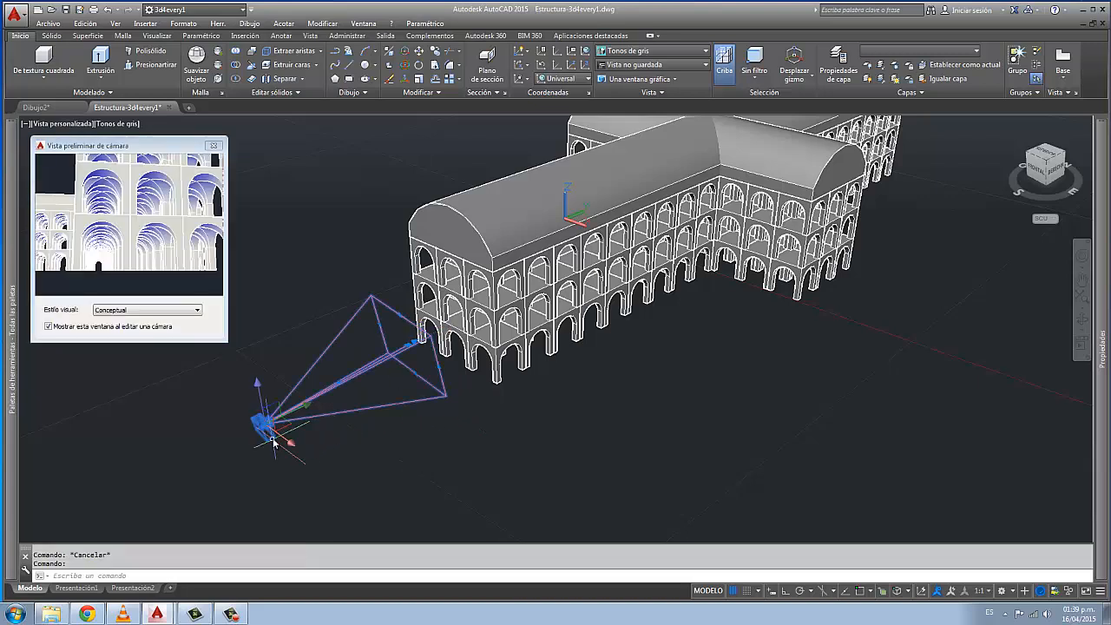
pyautogui.click(440, 371)
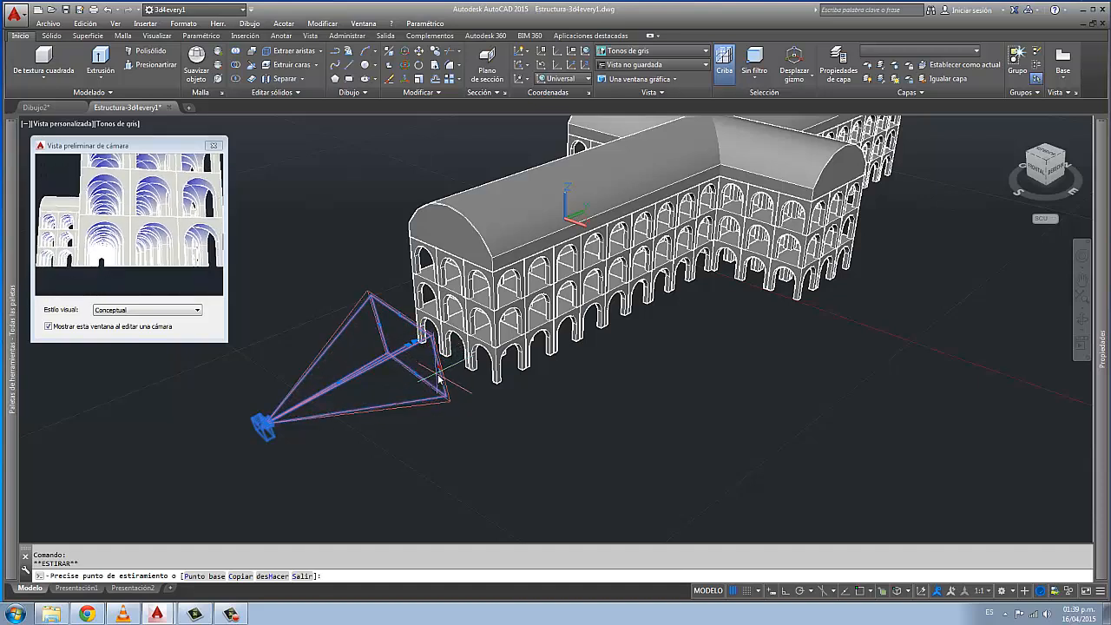
pyautogui.click(453, 404)
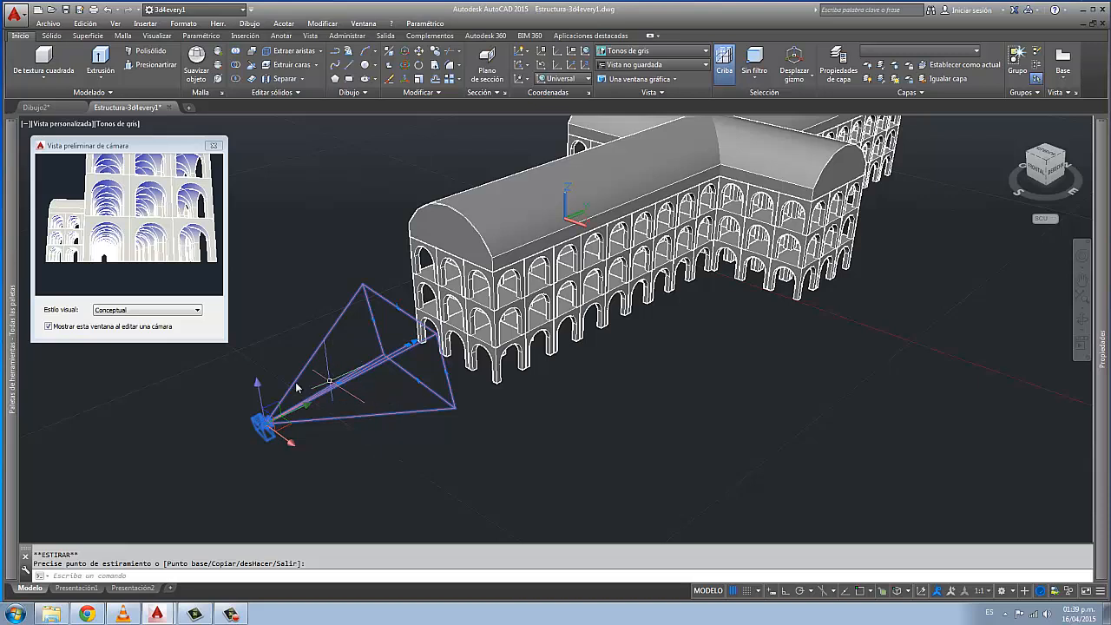
pyautogui.click(414, 345)
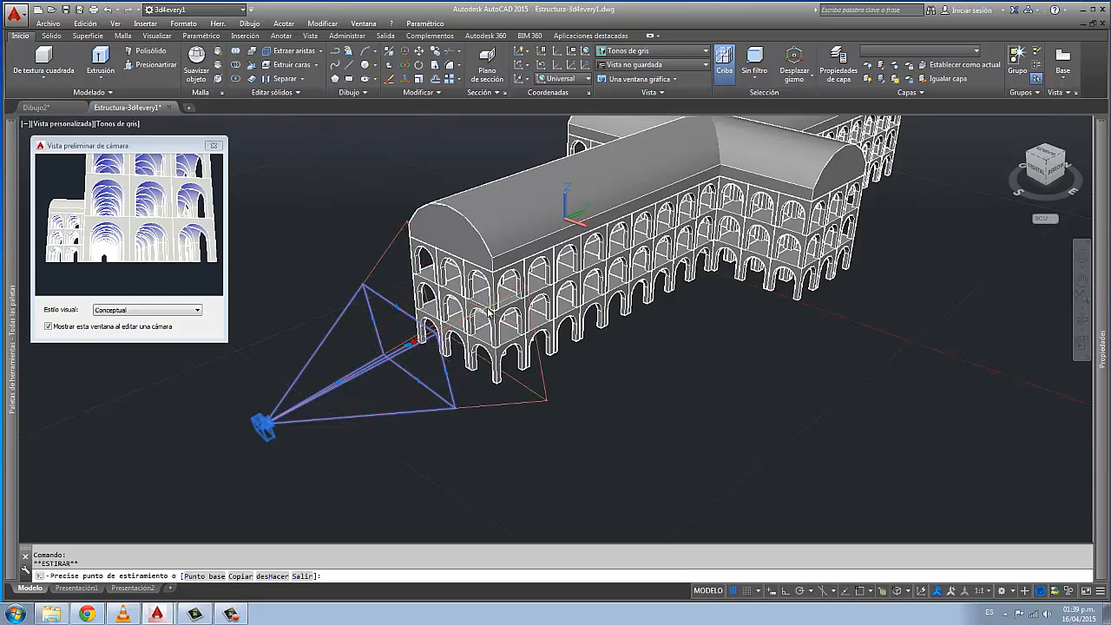
pyautogui.scroll(3, 408, 343)
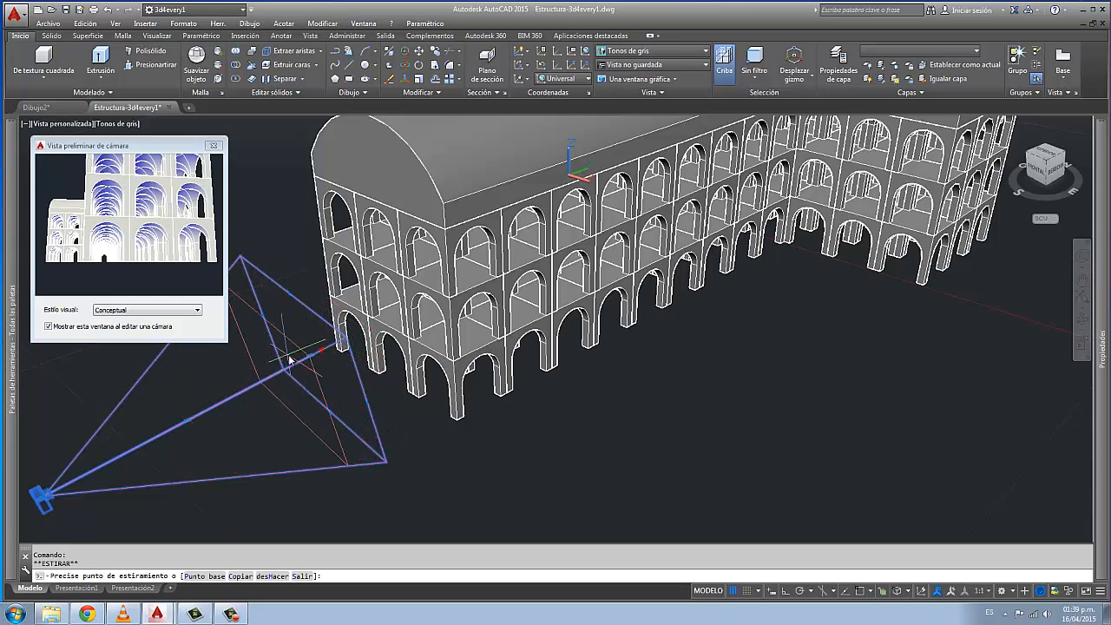
pyautogui.click(250, 384)
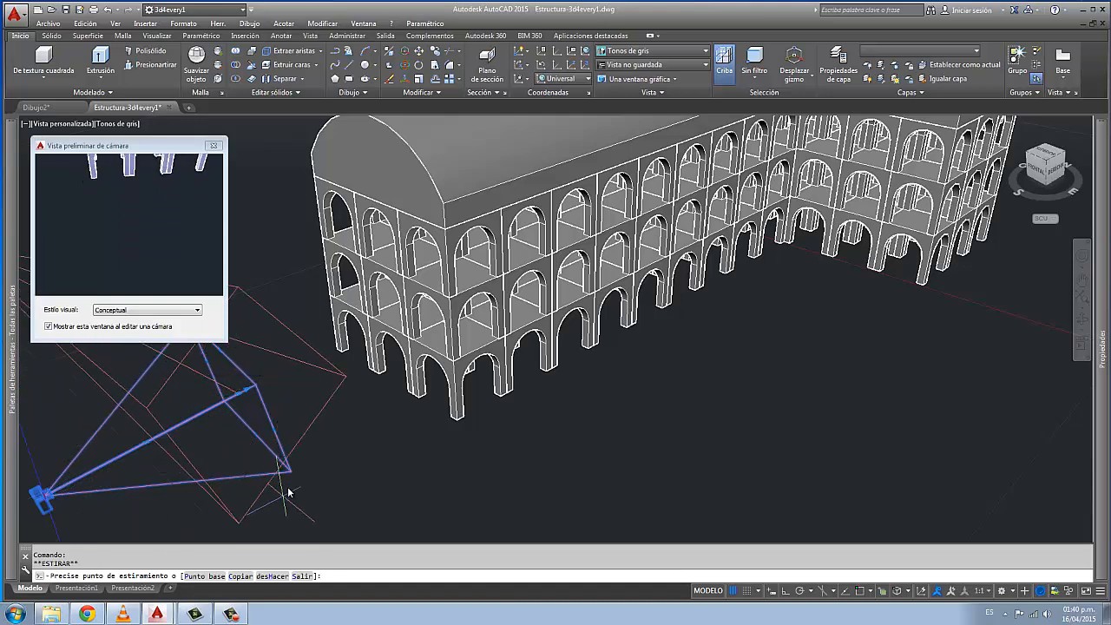
# Adjust the camera location along the Z axis, and raise the camera together with its target along Z from the middle grip
pyautogui.scroll(-5, 354, 442)
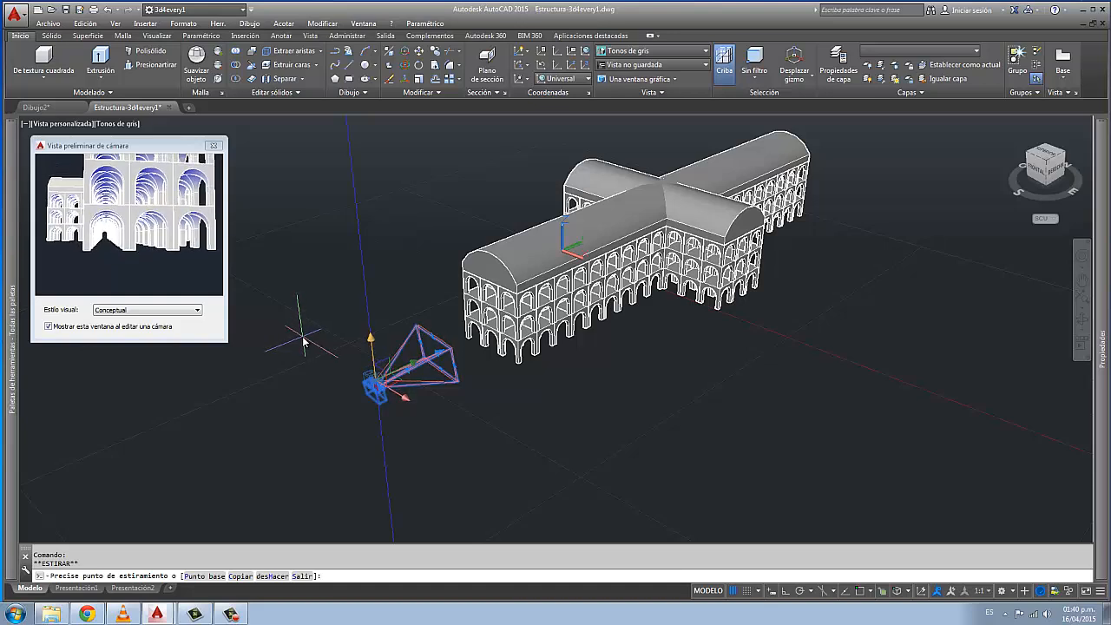
pyautogui.click(303, 339)
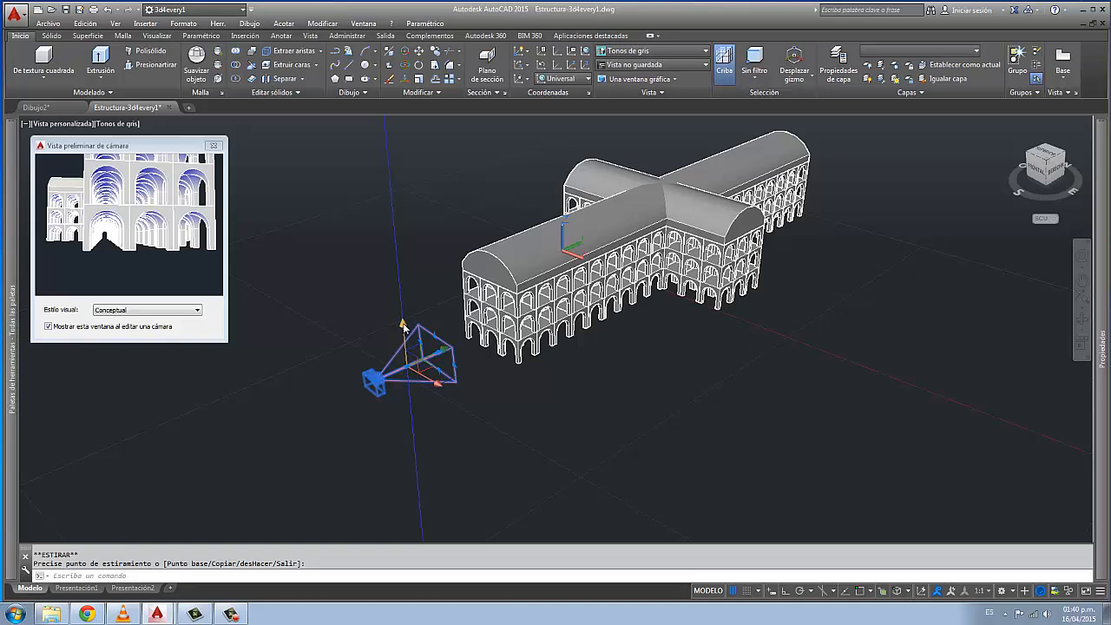
pyautogui.click(403, 327)
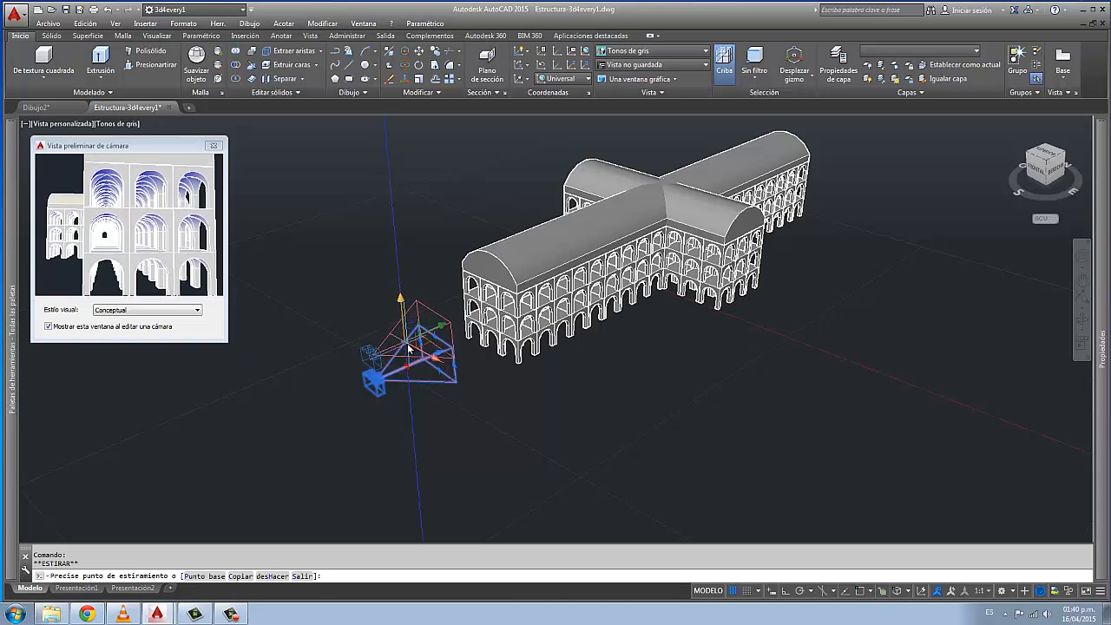
pyautogui.click(411, 357)
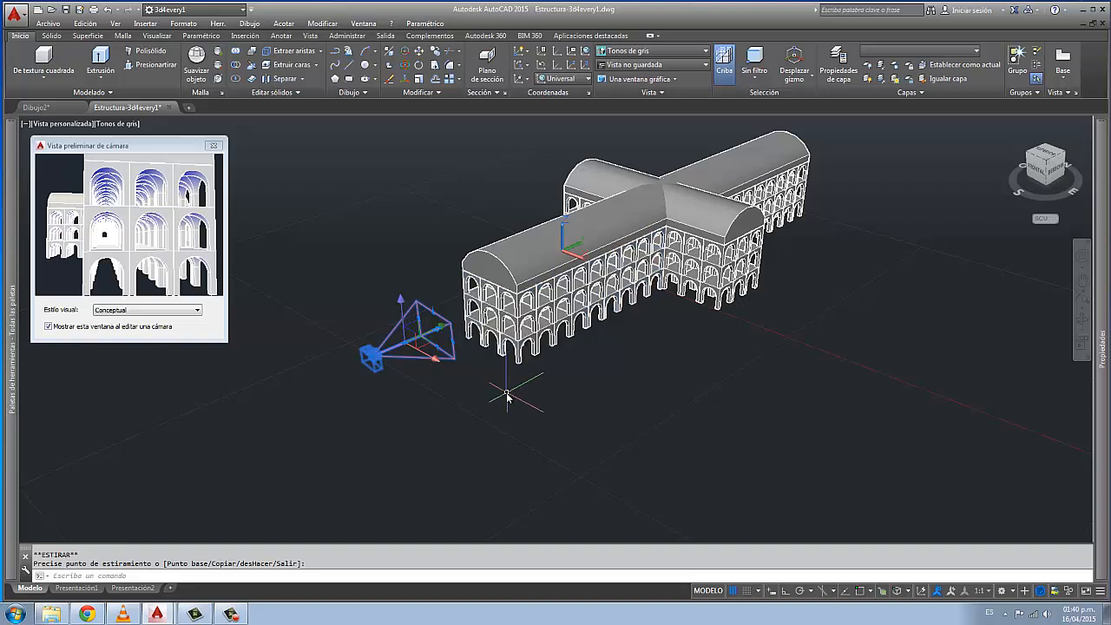
# Delete the existing camera in front of the building
pyautogui.press('Escape')
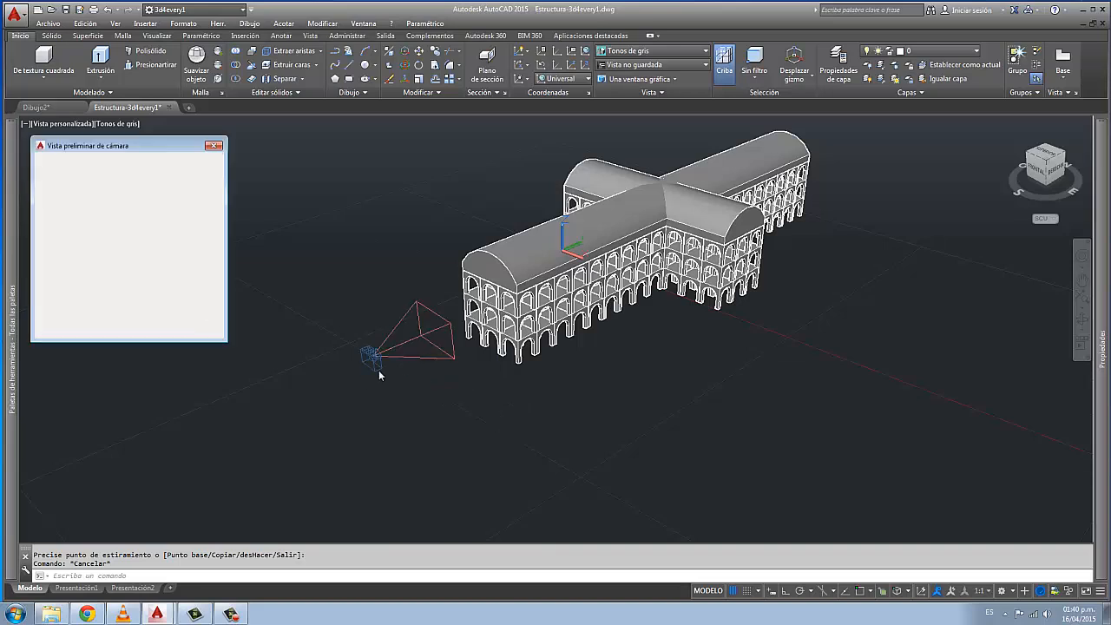
pyautogui.press('Delete')
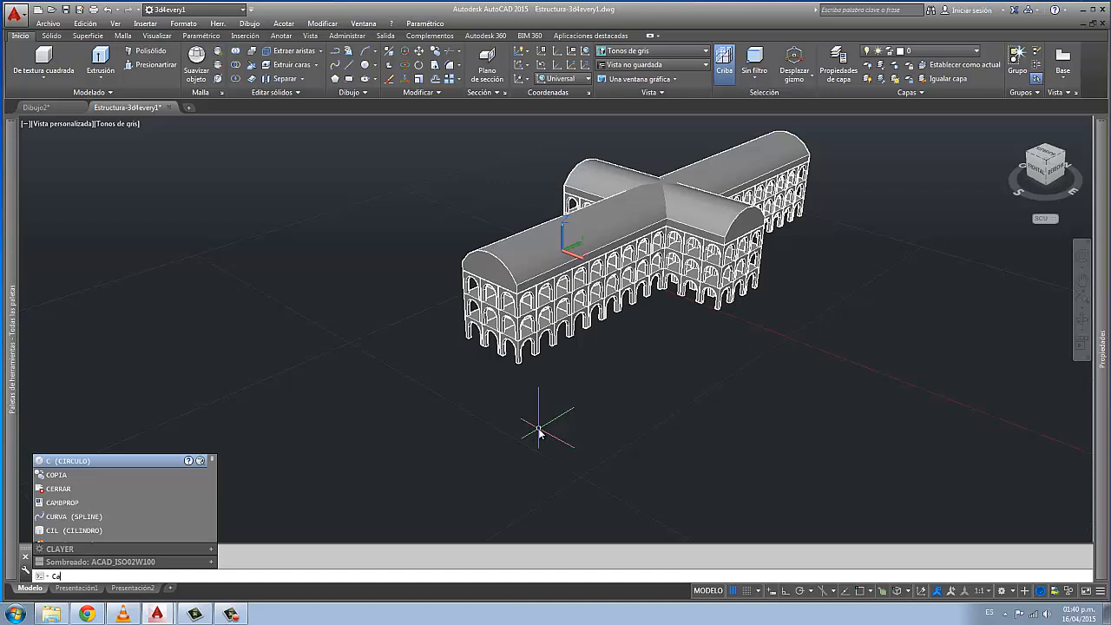
# Create a new camera with the CAMARA command on the ground before the building's end façade, aimed toward the building, accepting the default exit option
pyautogui.write('m')
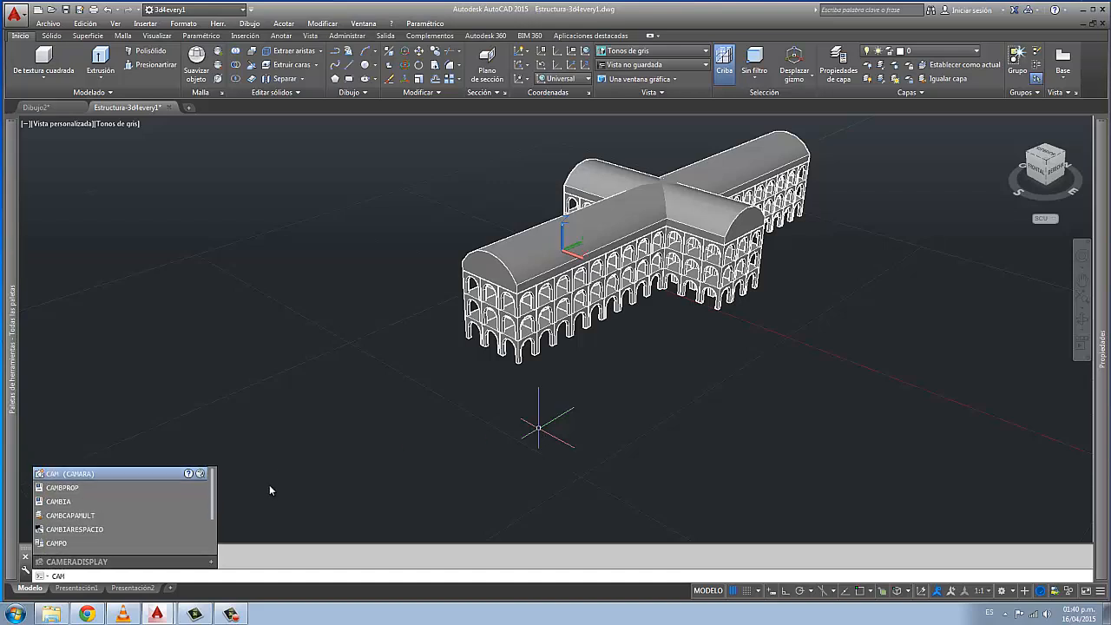
pyautogui.click(91, 475)
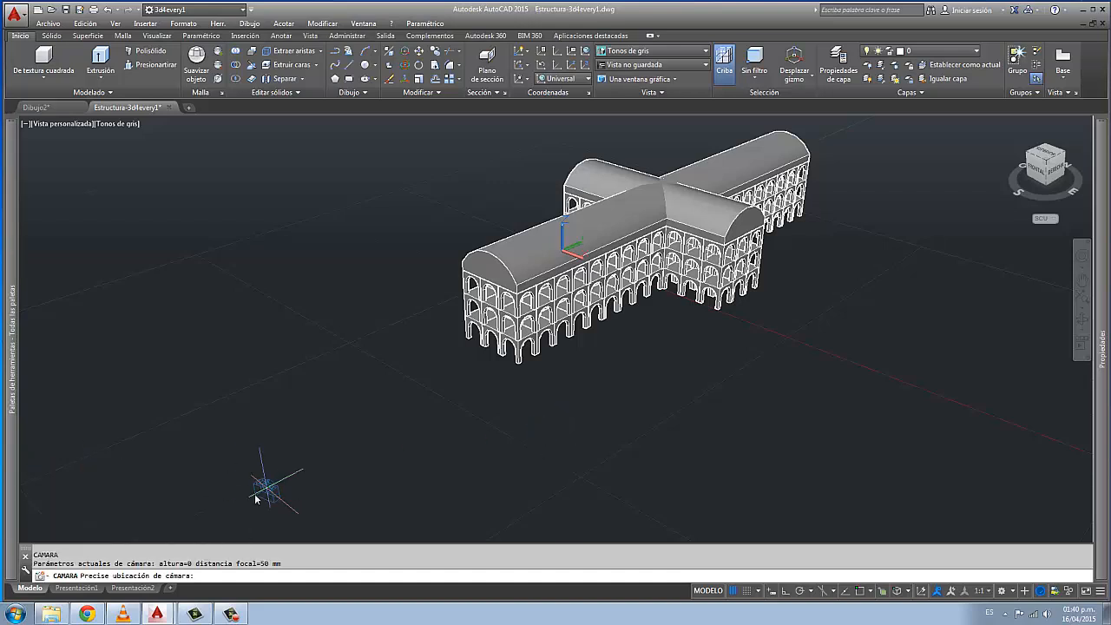
pyautogui.click(365, 431)
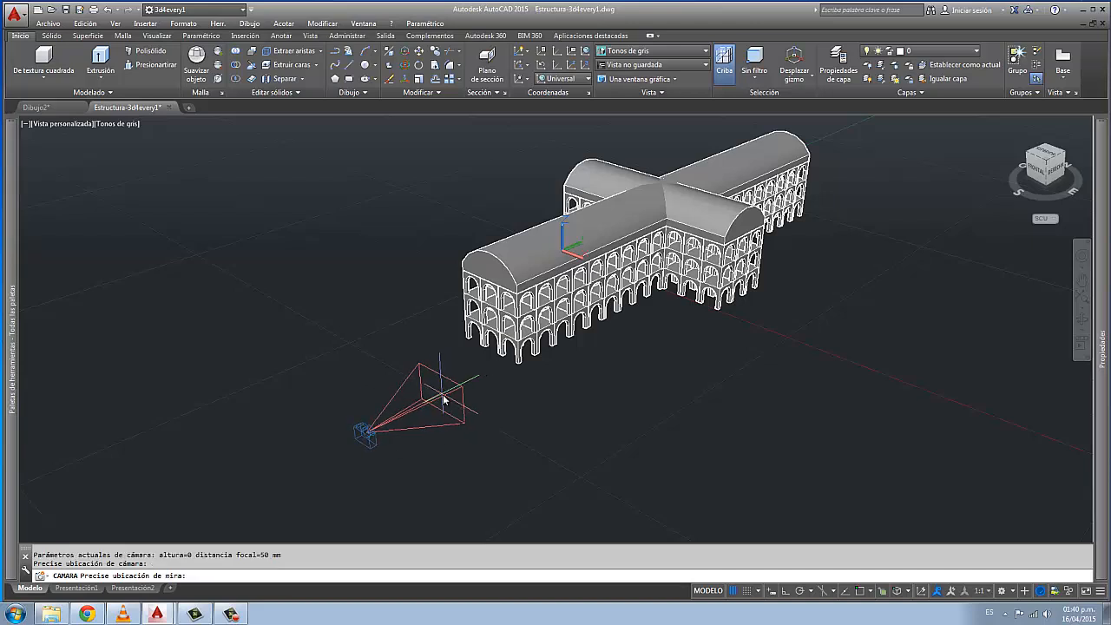
pyautogui.click(452, 432)
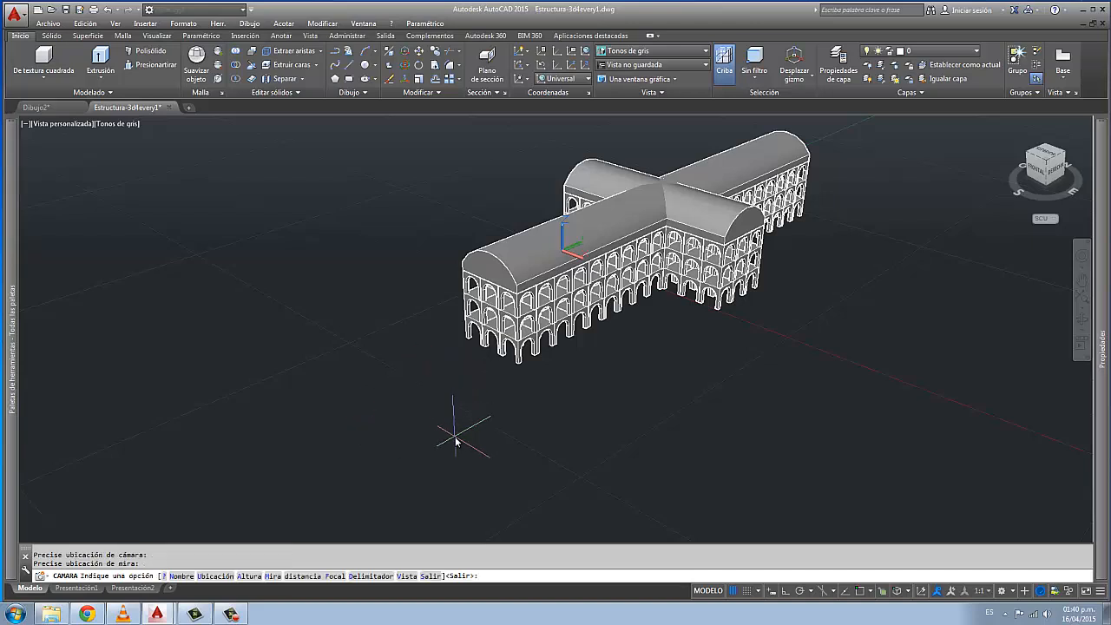
pyautogui.press('Return')
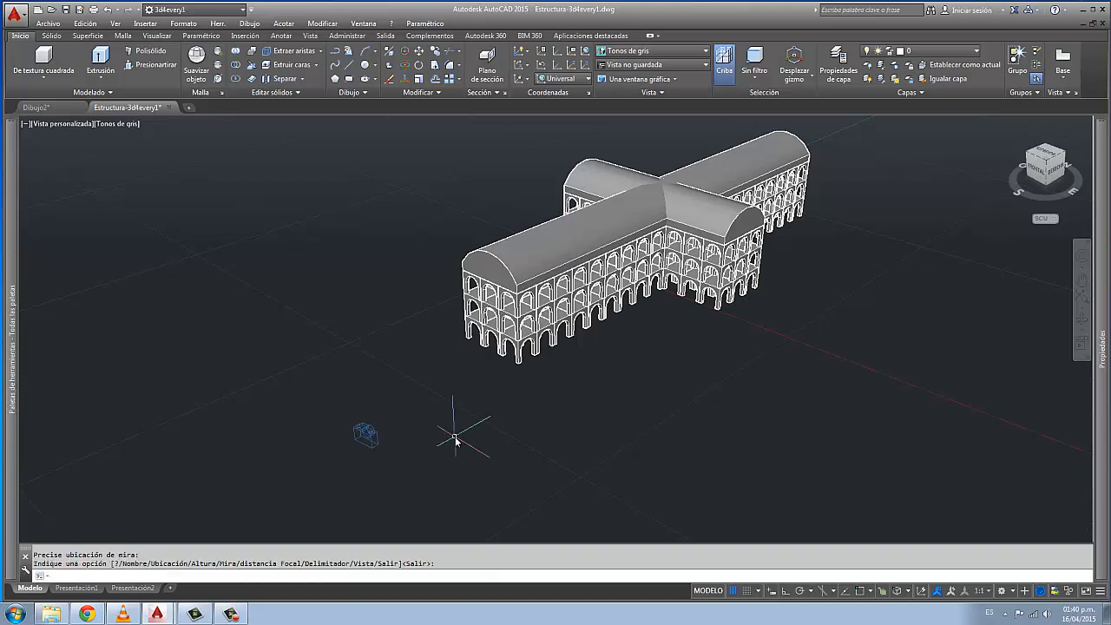
# Select the new camera to check its preview, and delete the camera
pyautogui.click(367, 434)
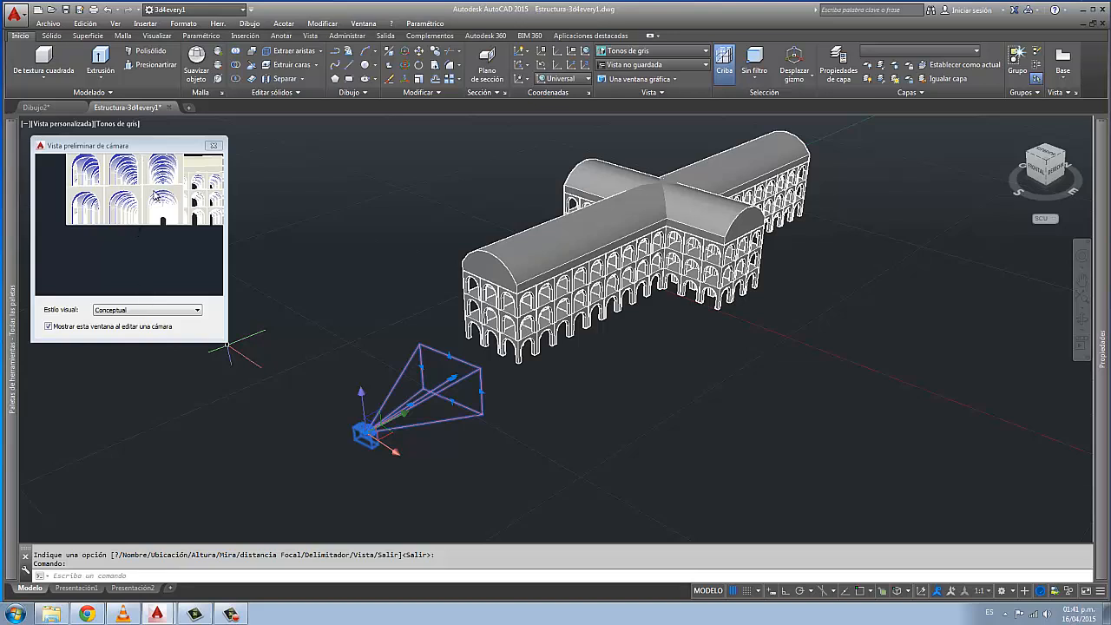
pyautogui.press('Escape')
pyautogui.click(363, 431)
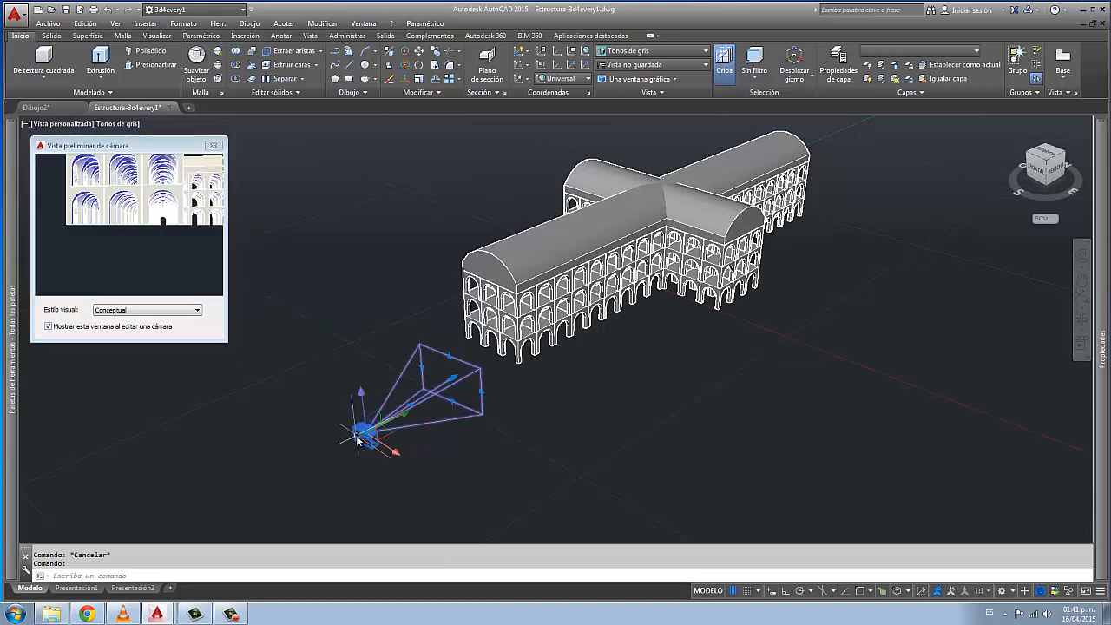
pyautogui.press('Delete')
# Try to measure a vertical distance on the arcaded end façade with DIST, cancel it, and inspect the wing from its front corner
pyautogui.scroll(2, 488, 310)
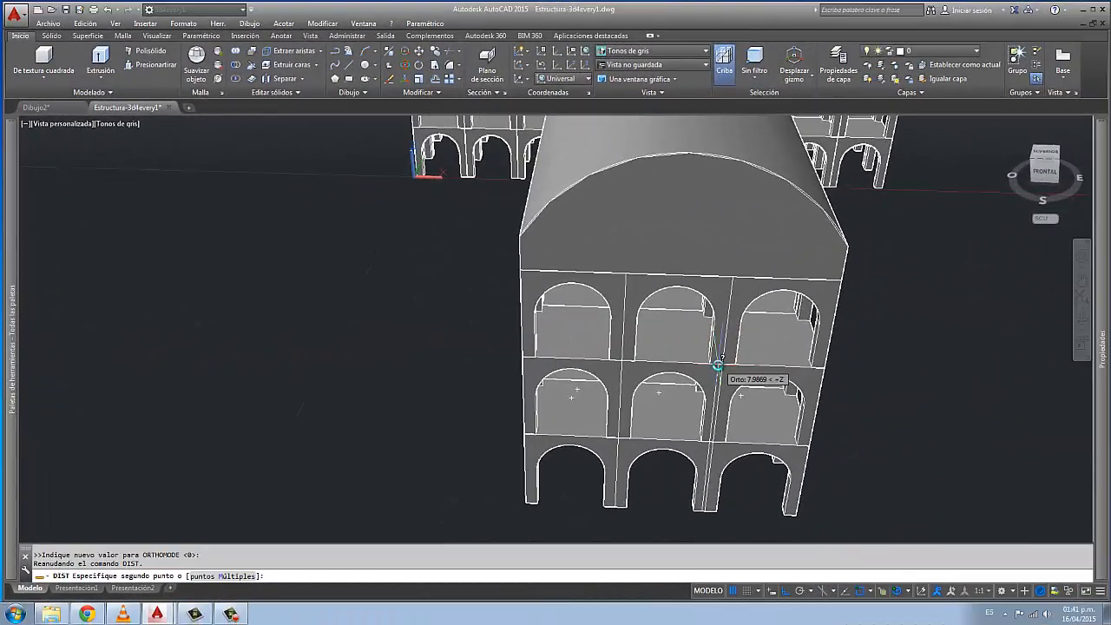
pyautogui.press('Escape')
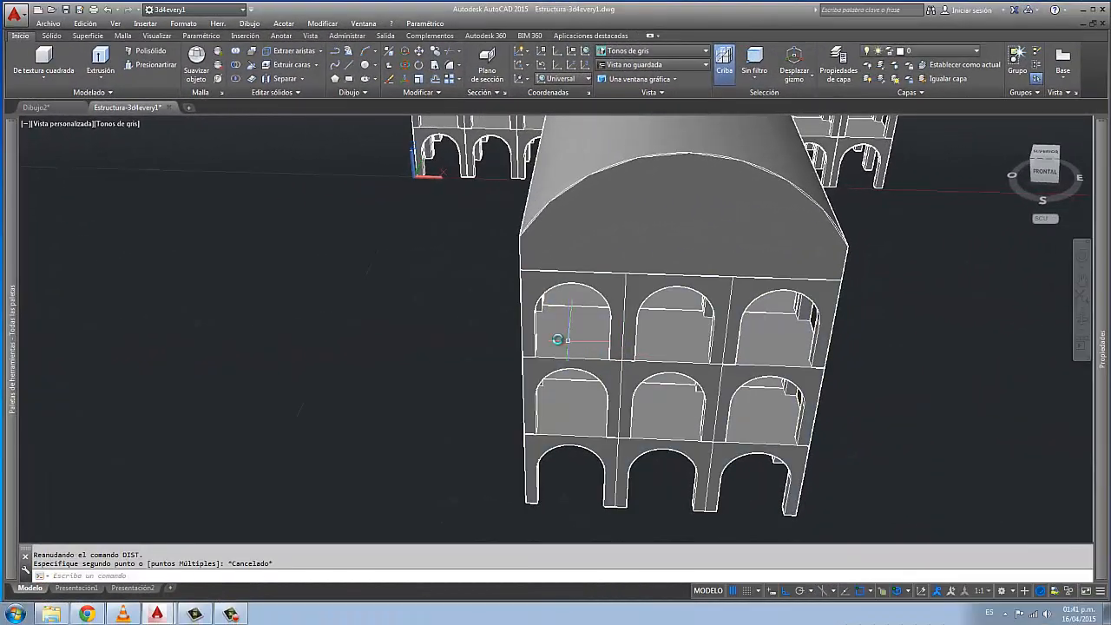
pyautogui.moveTo(617, 401); pyautogui.dragTo(423, 395, button='middle')
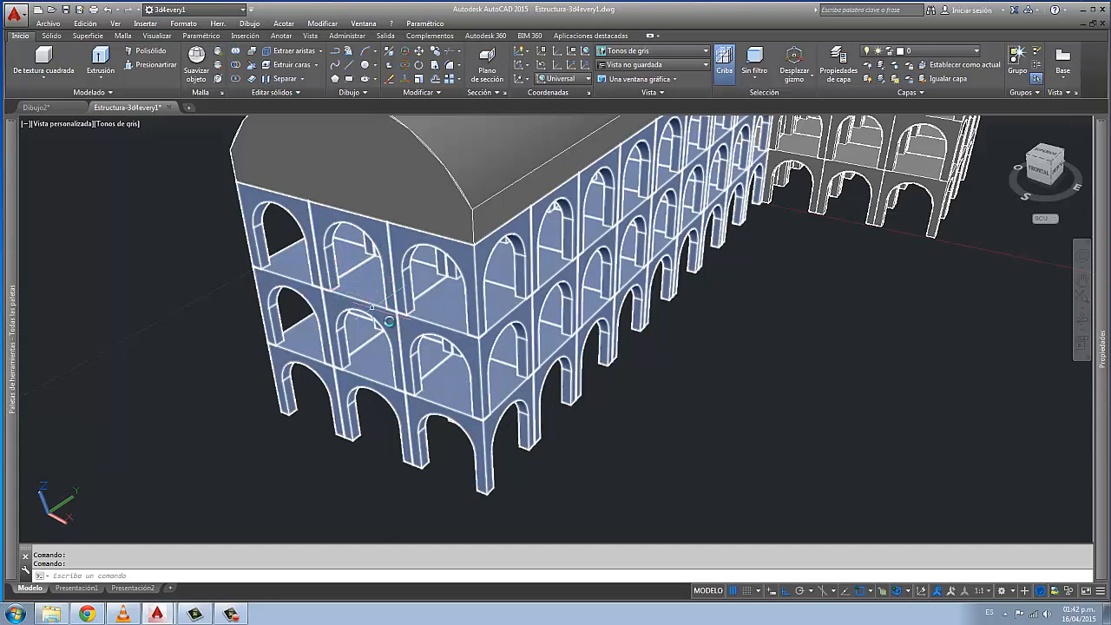
pyautogui.scroll(-2, 423, 341)
pyautogui.moveTo(425, 388); pyautogui.dragTo(469, 392, button='middle')
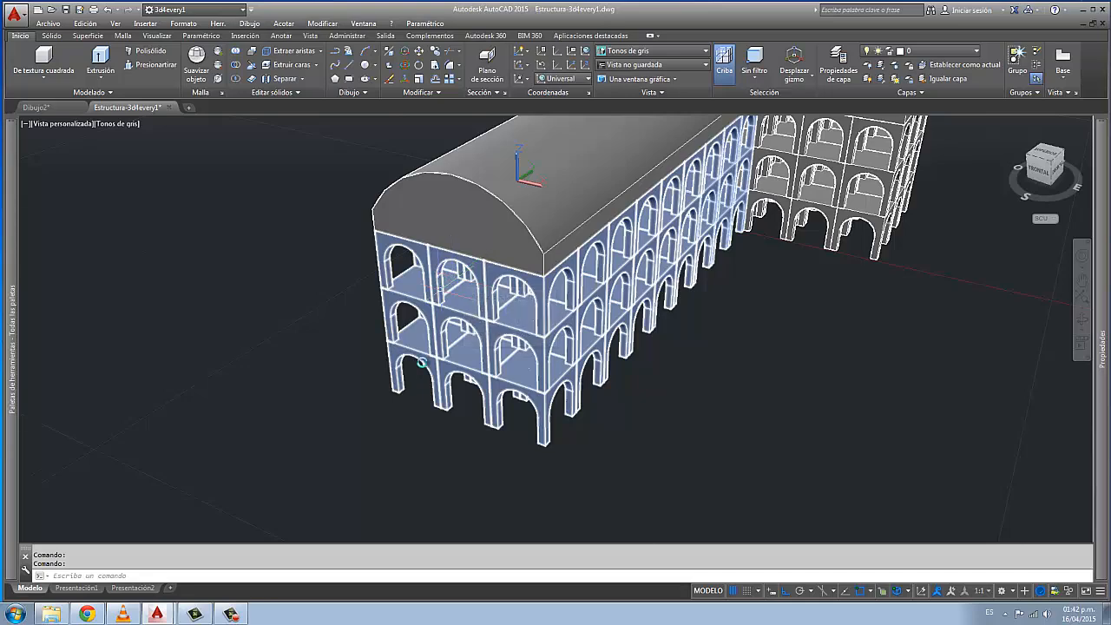
pyautogui.keyDown('shift'); pyautogui.moveTo(397, 385); pyautogui.dragTo(406, 398, button='middle'); pyautogui.keyUp('shift')
pyautogui.moveTo(440, 430); pyautogui.dragTo(416, 432, button='middle')
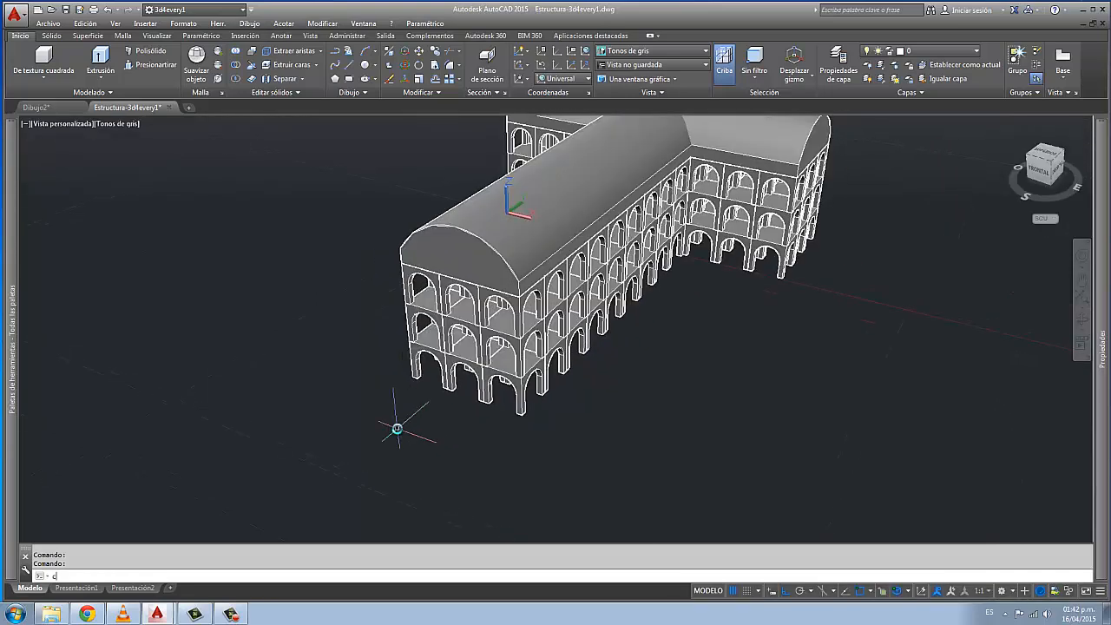
# Create a camera with the CAMARA command on the ground before the building's end façade, aimed at the arches, accepting the default exit option
pyautogui.write('a')
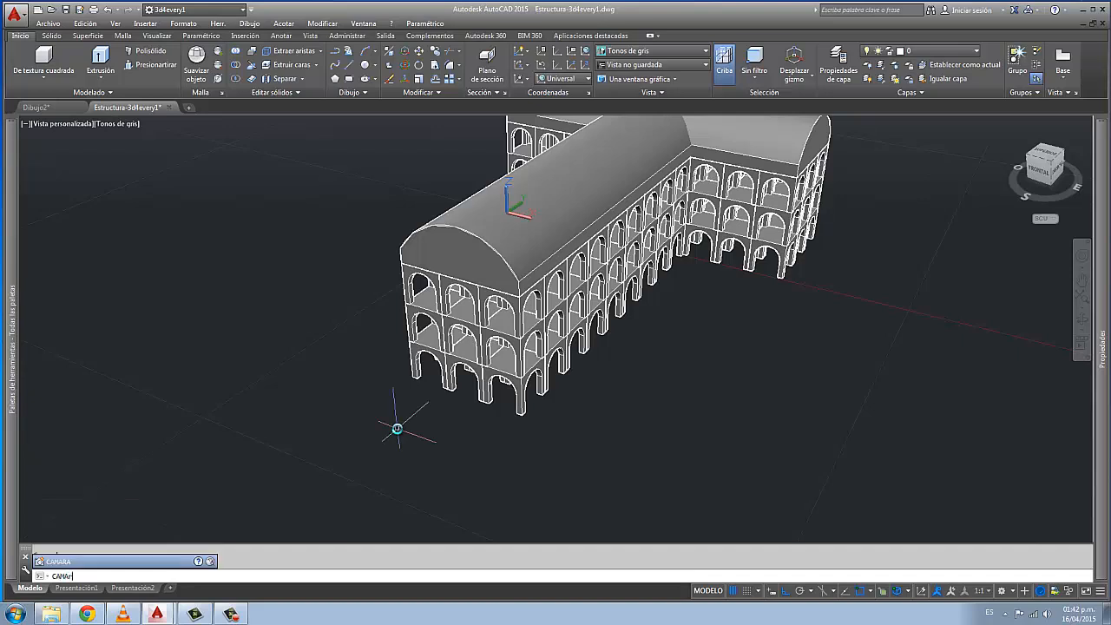
pyautogui.write('r')
pyautogui.press('Return')
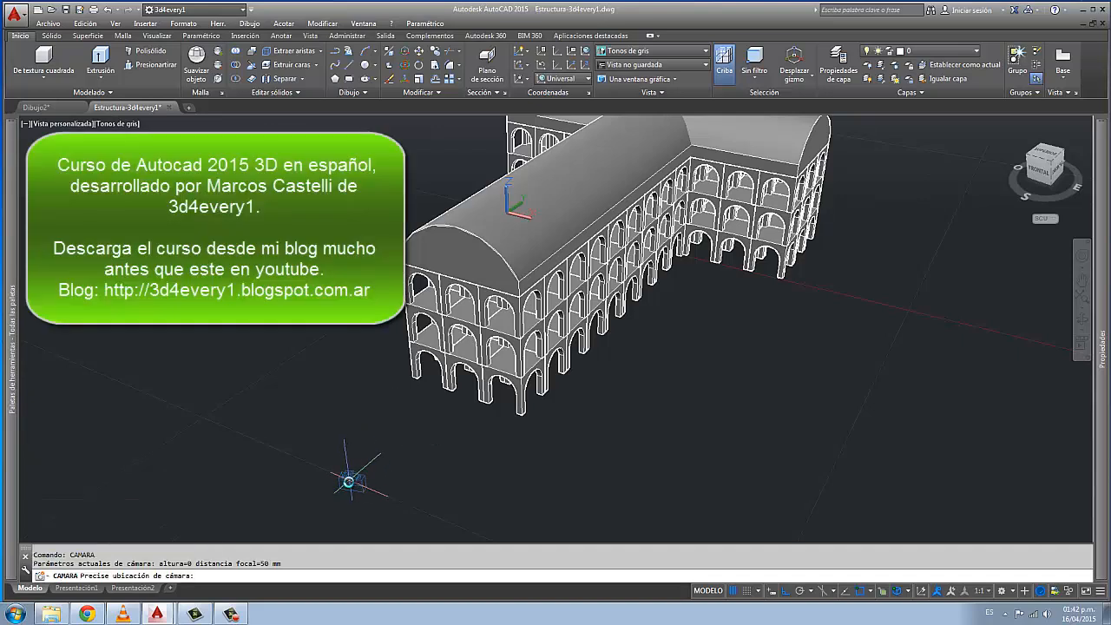
pyautogui.click(348, 482)
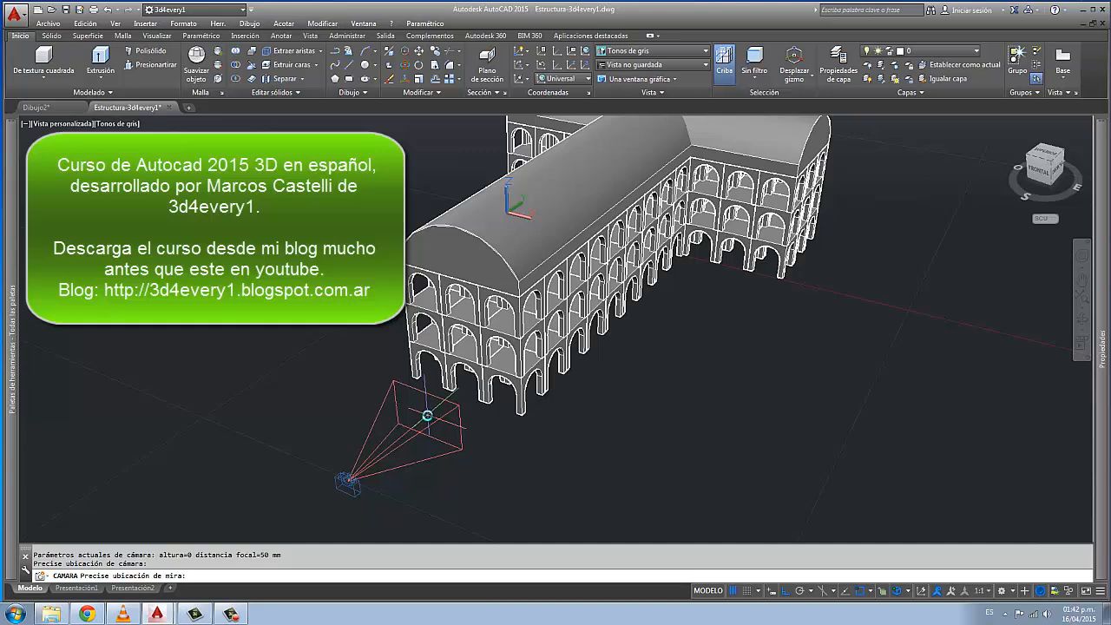
pyautogui.click(431, 409)
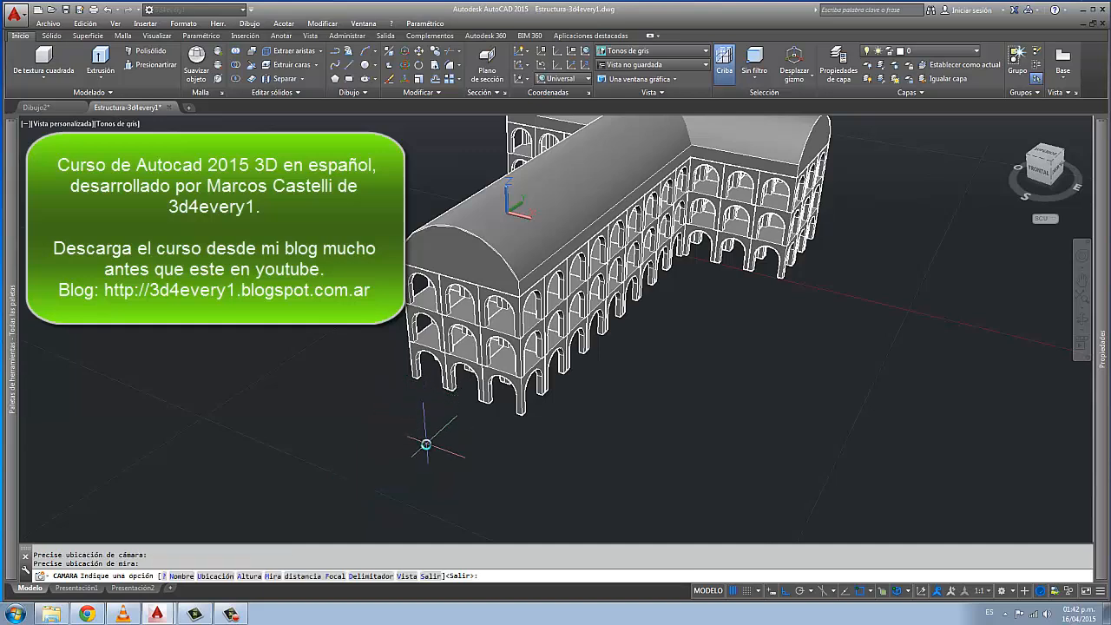
pyautogui.press('Return')
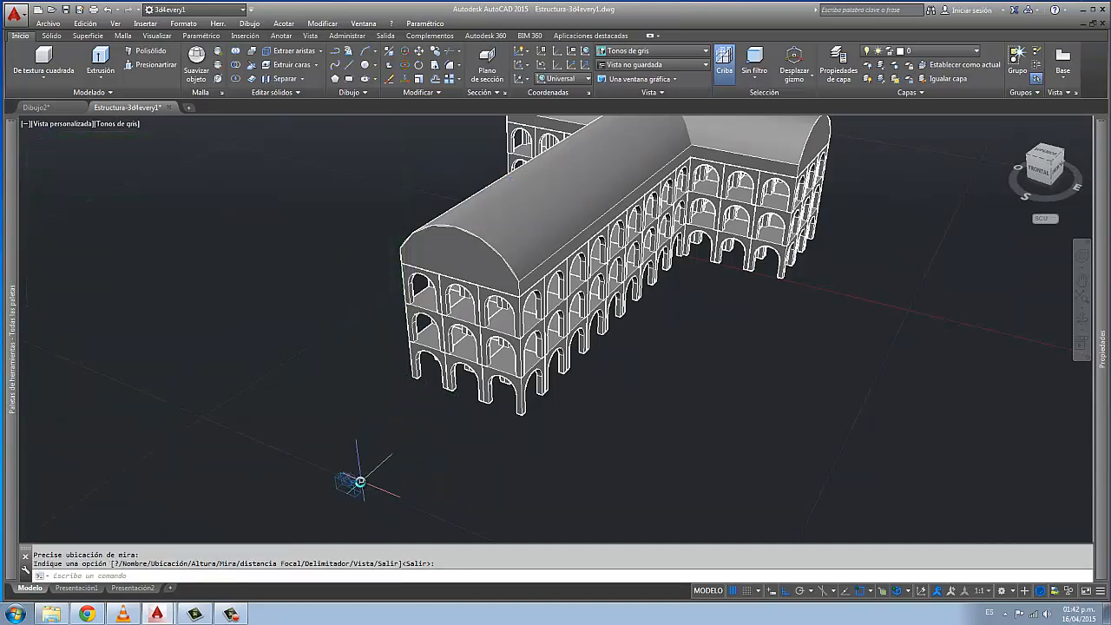
# Select the new camera and raise it vertically by 9.80
pyautogui.click(361, 486)
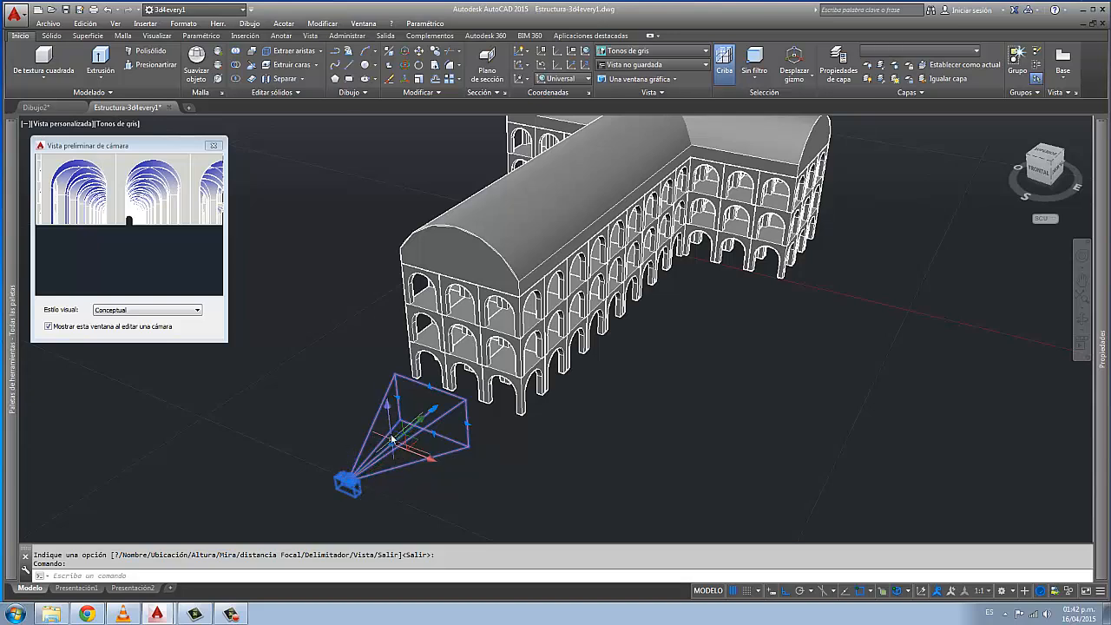
pyautogui.click(388, 406)
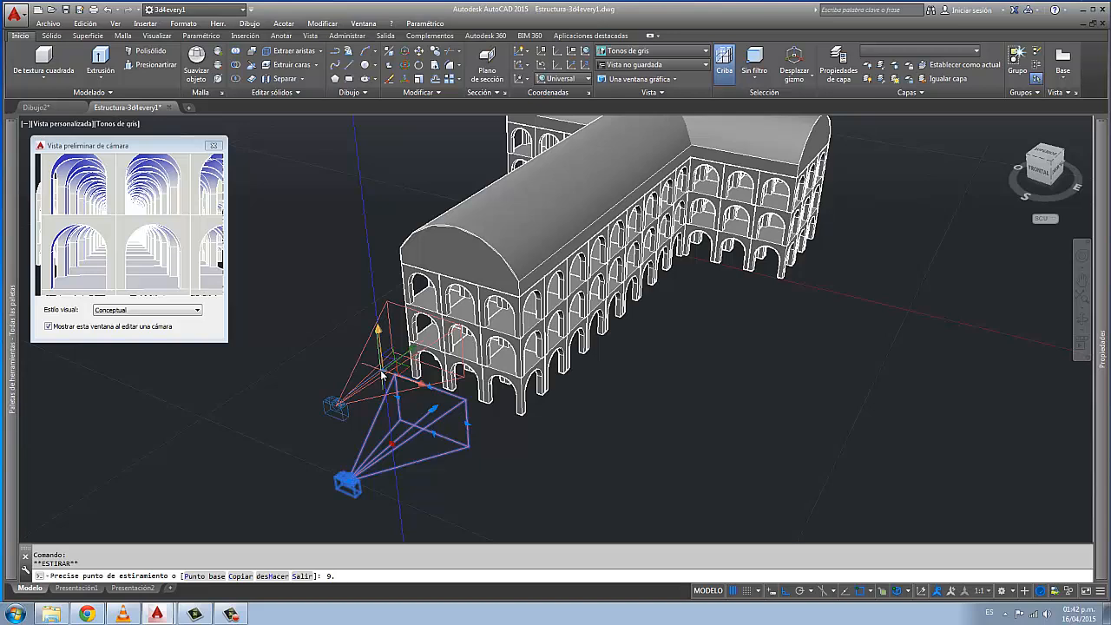
pyautogui.write('9.80')
pyautogui.press('Return')
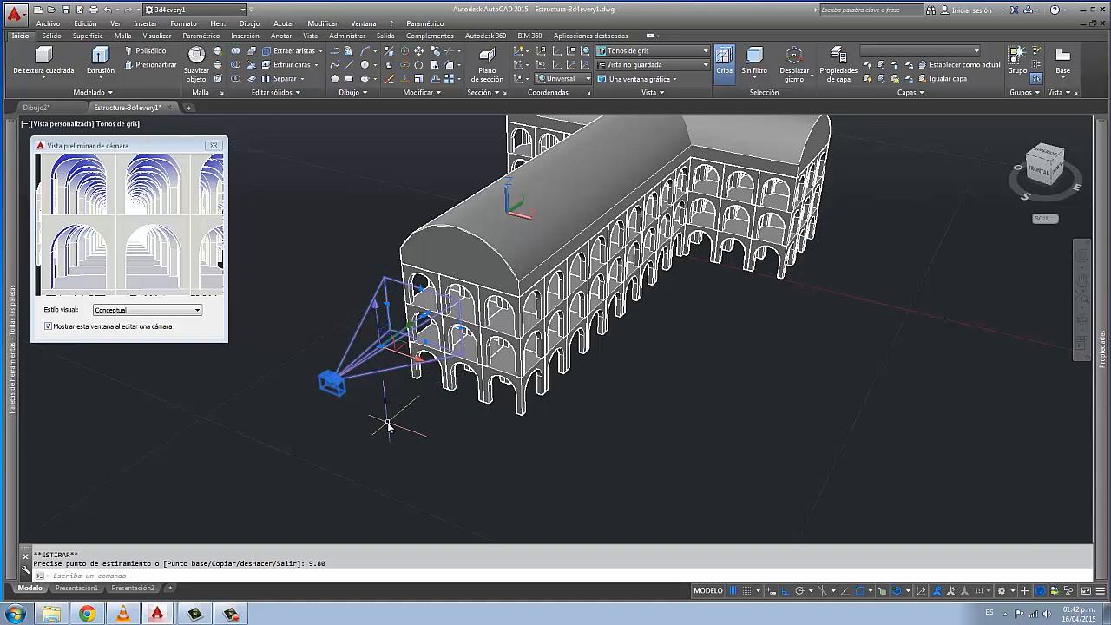
# Move the camera horizontally into the upper-floor arcade so it is centred on the arched corridor, and clear the selection
pyautogui.click(402, 346)
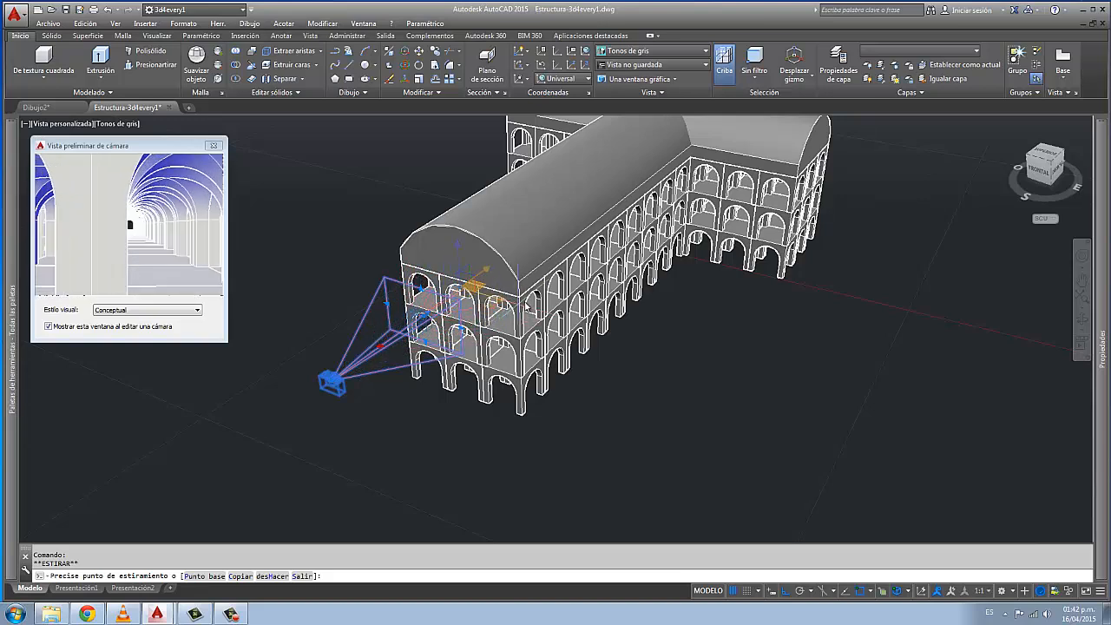
pyautogui.click(423, 320)
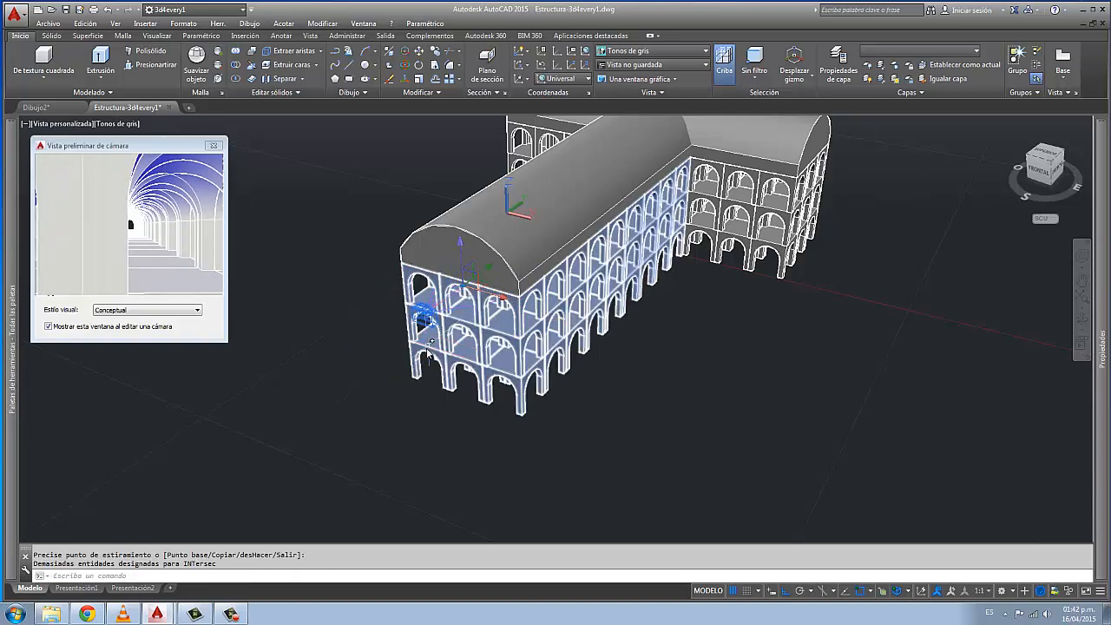
pyautogui.click(487, 288)
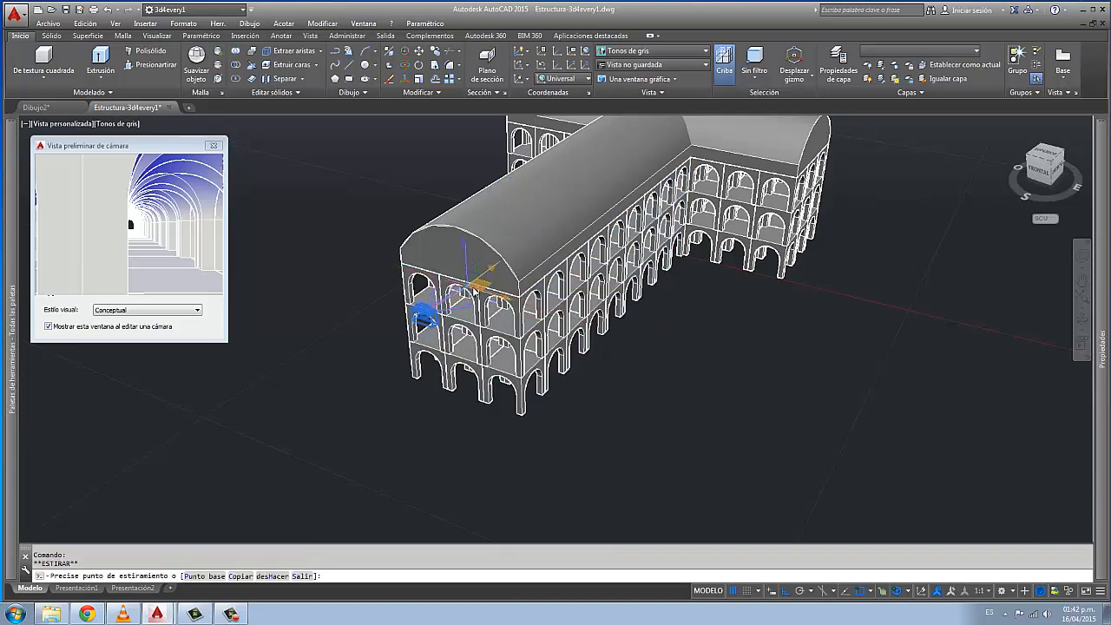
pyautogui.click(479, 293)
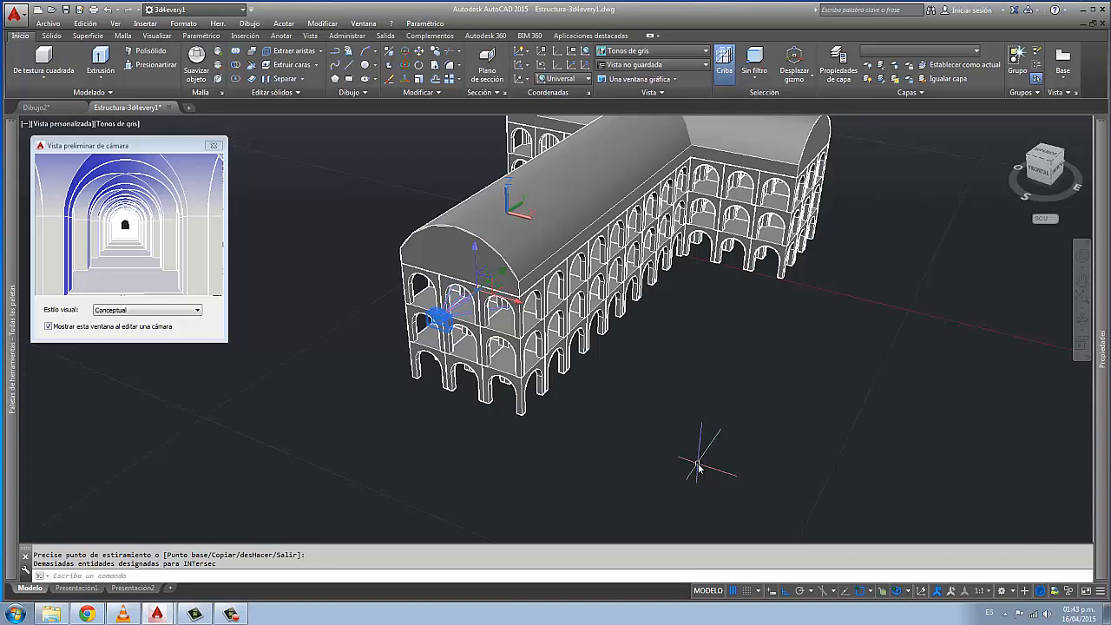
pyautogui.press('Escape')
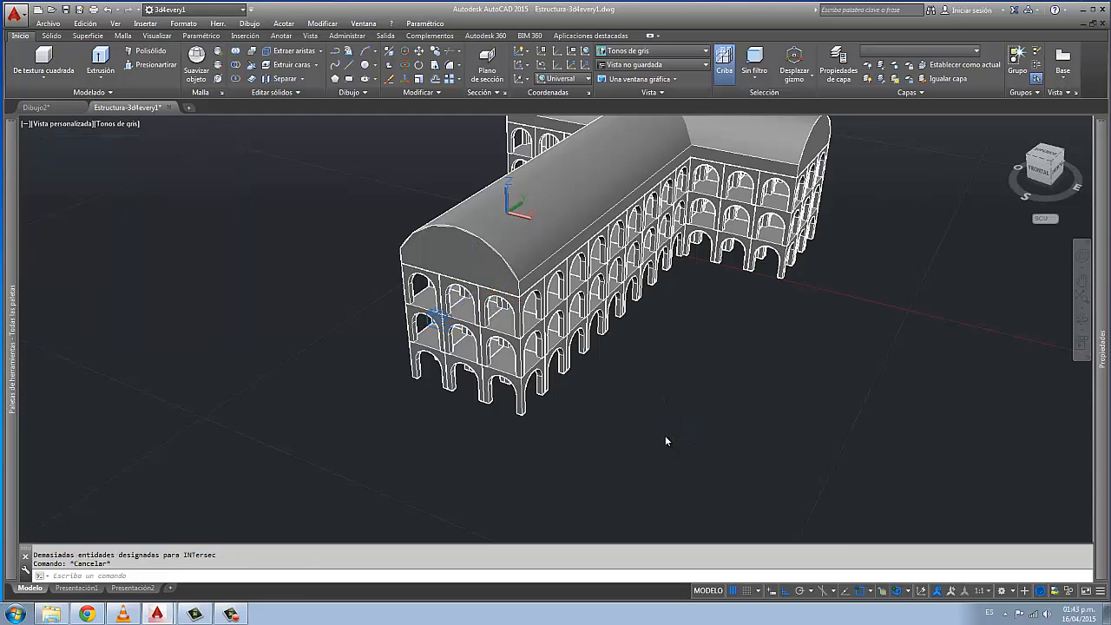
# Switch the viewport to the saved camera view Cámara1
pyautogui.keyDown('shift'); pyautogui.moveTo(477, 406); pyautogui.dragTo(412, 423, button='middle'); pyautogui.keyUp('shift')
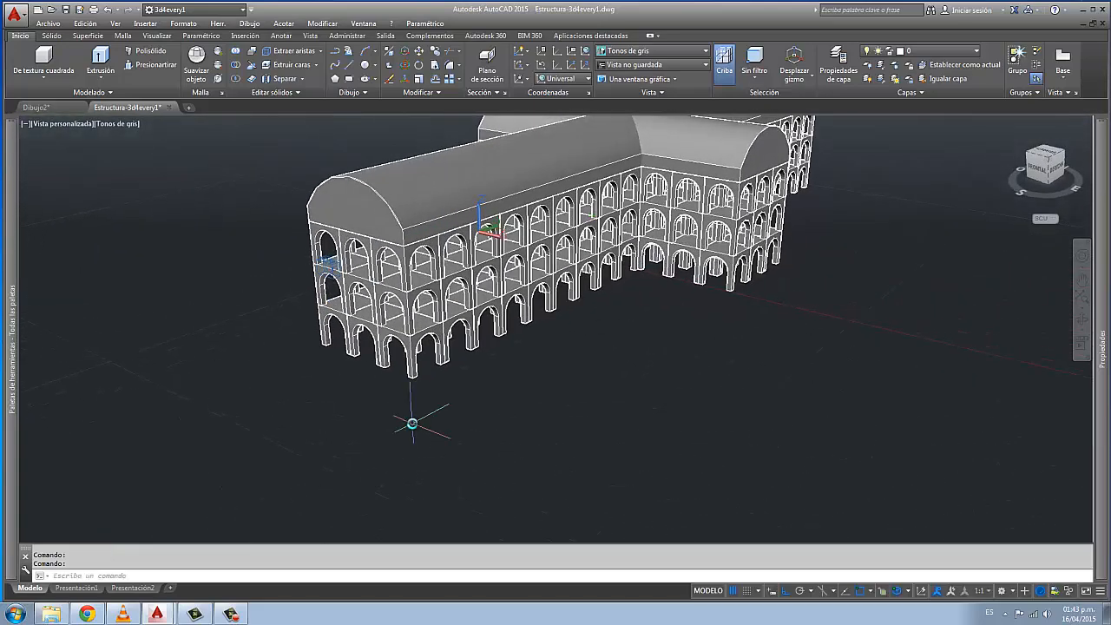
pyautogui.click(68, 124)
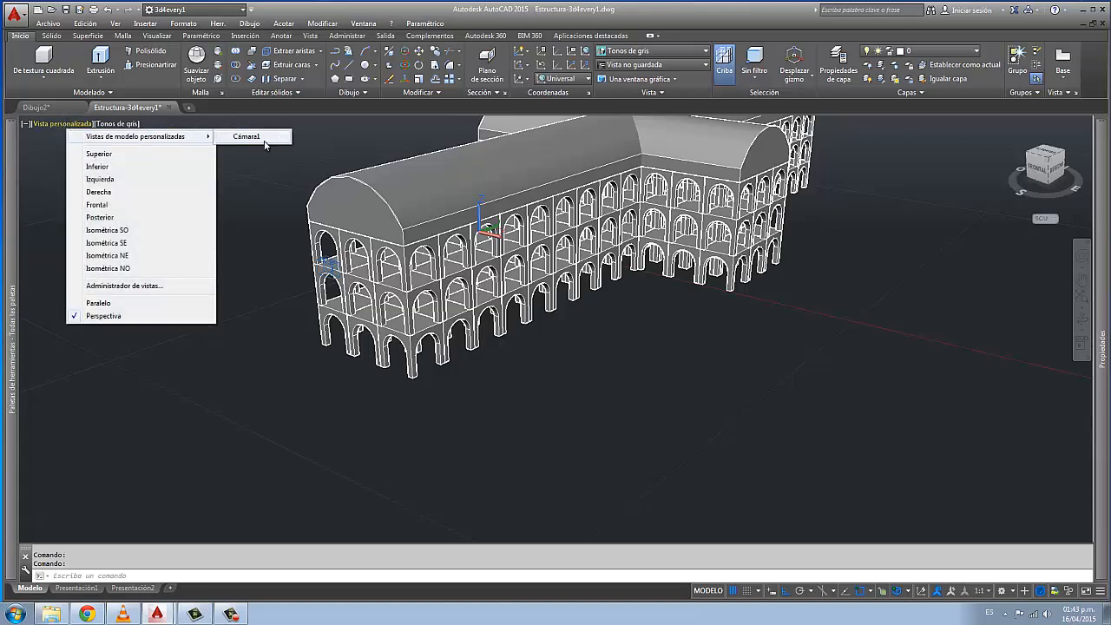
pyautogui.click(248, 136)
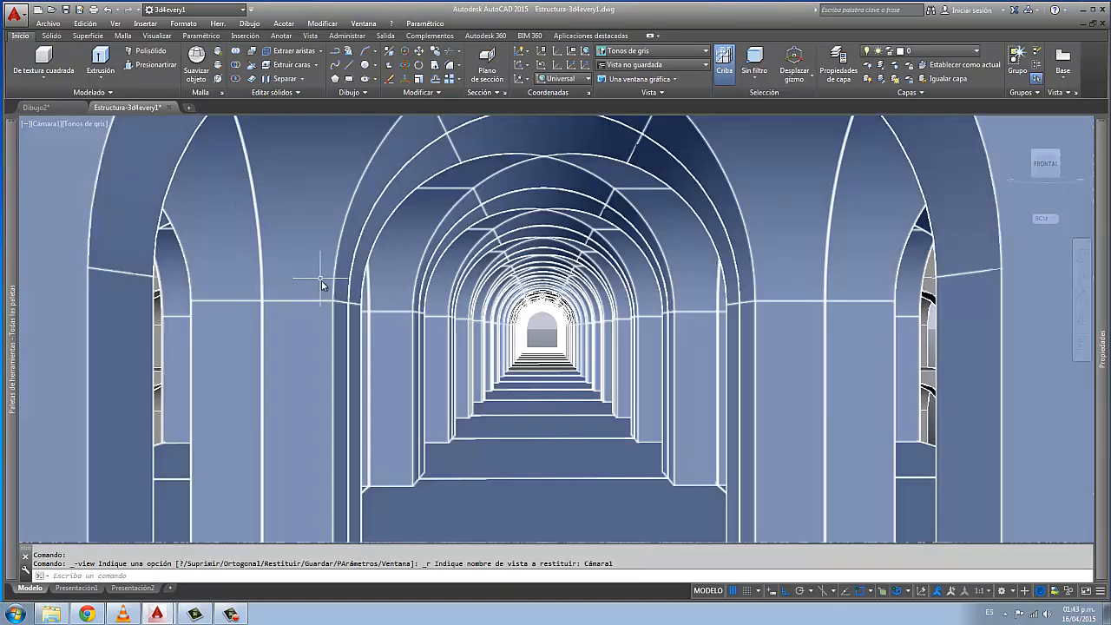
pyautogui.moveTo(321, 283)
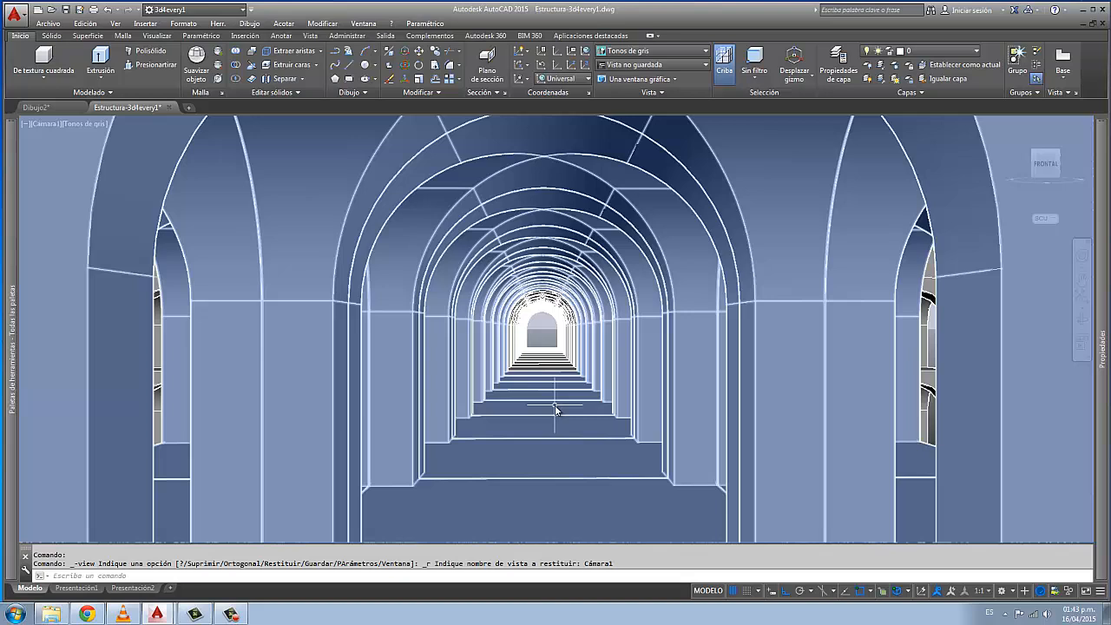
pyautogui.moveTo(554, 409)
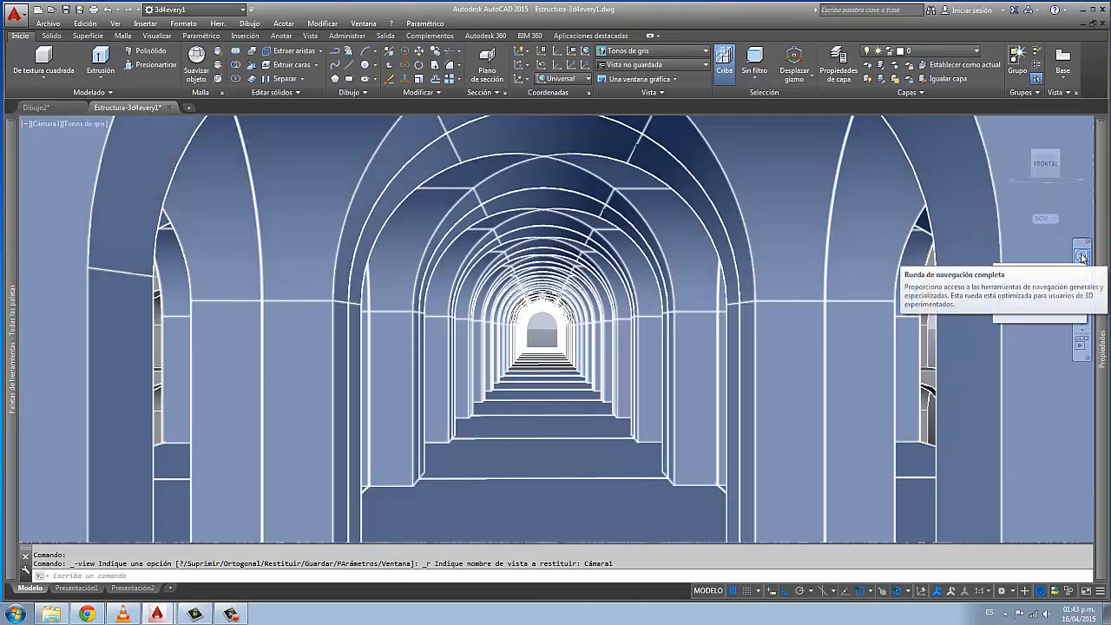
# Walk into the arcade with the full navigation wheel, adjust the eye height and look direction to frame the corridor, and close the wheel
pyautogui.click(1082, 258)
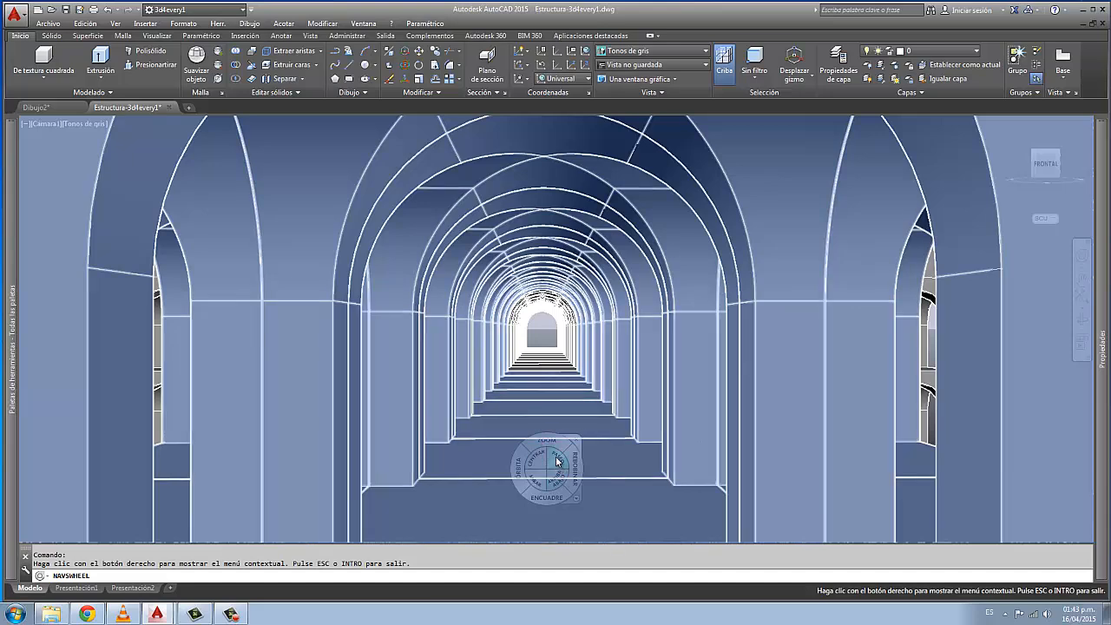
pyautogui.click(557, 461)
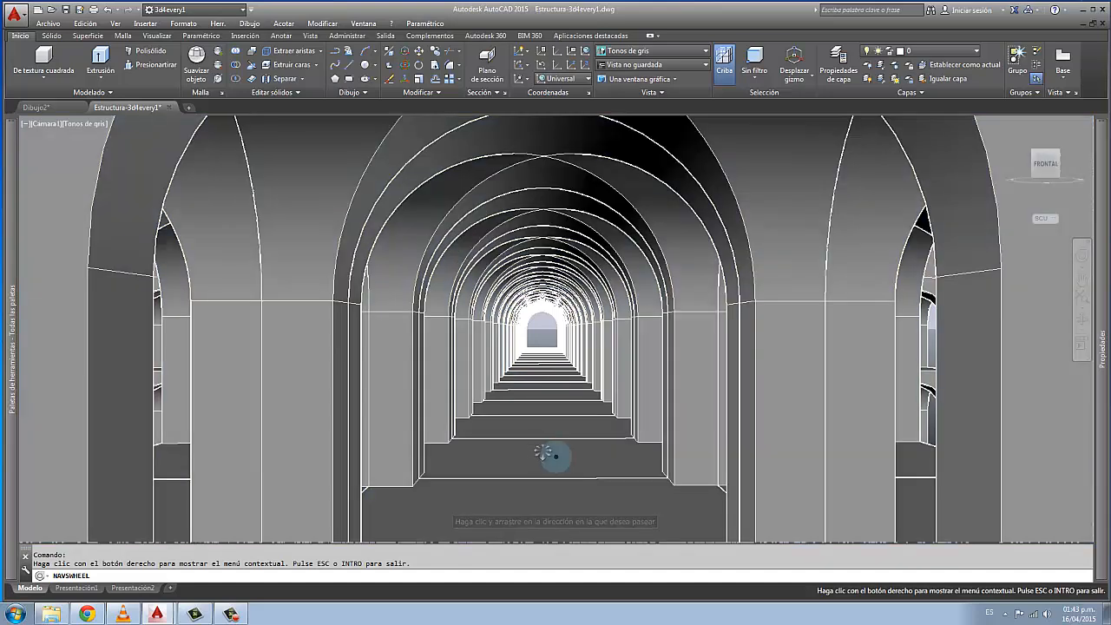
pyautogui.moveTo(536, 442); pyautogui.dragTo(725, 425)
pyautogui.moveTo(528, 523); pyautogui.dragTo(471, 407)
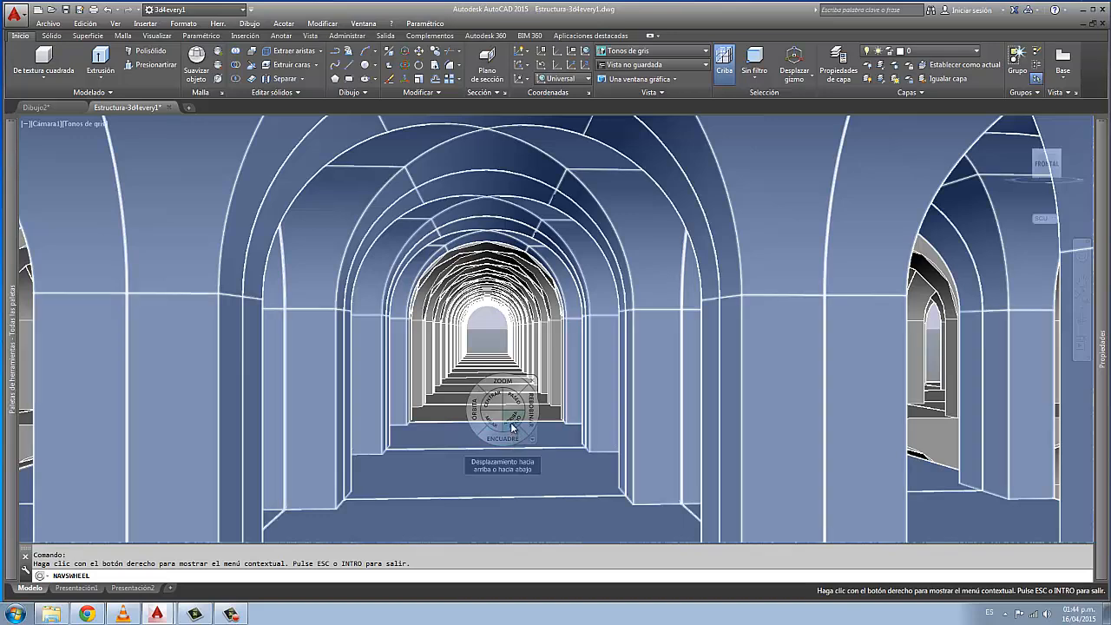
pyautogui.moveTo(512, 424); pyautogui.dragTo(524, 525)
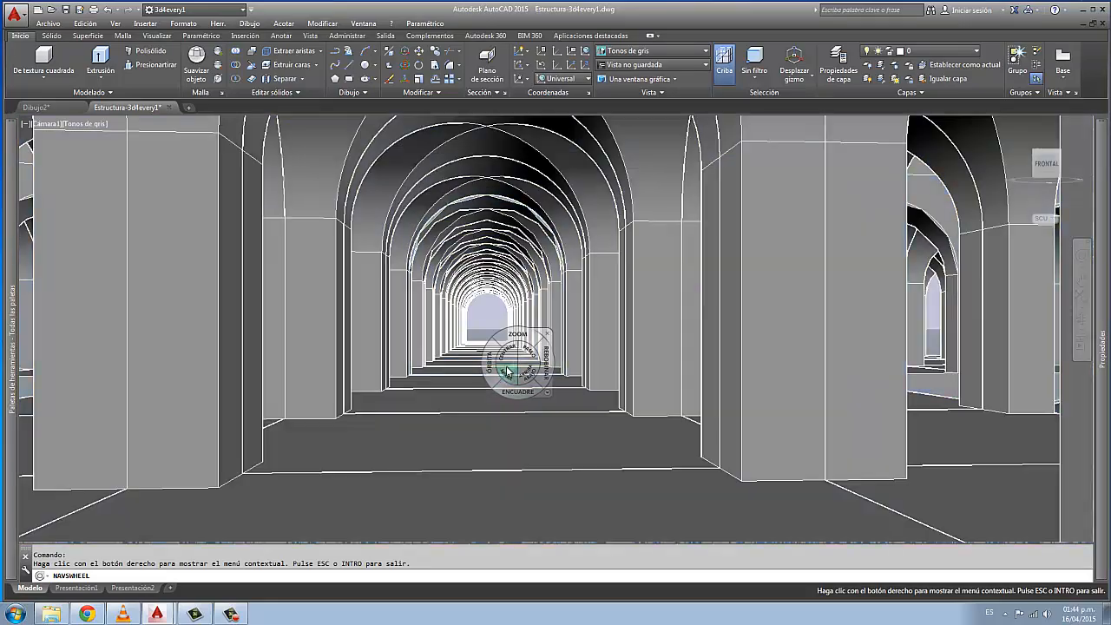
pyautogui.moveTo(508, 378); pyautogui.dragTo(552, 359)
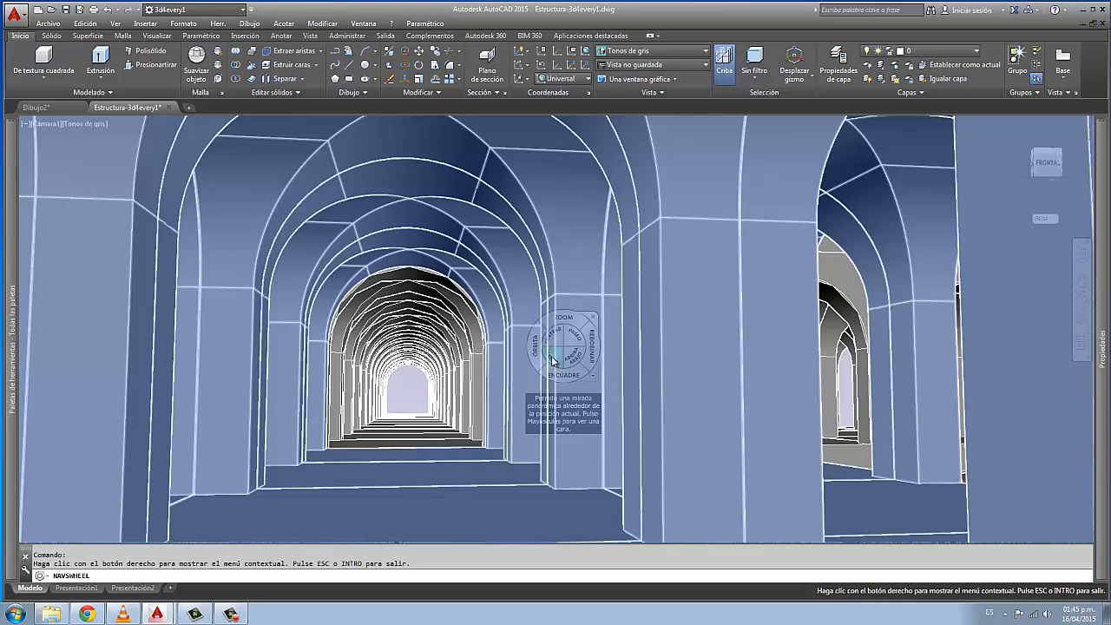
pyautogui.moveTo(554, 362); pyautogui.dragTo(539, 368)
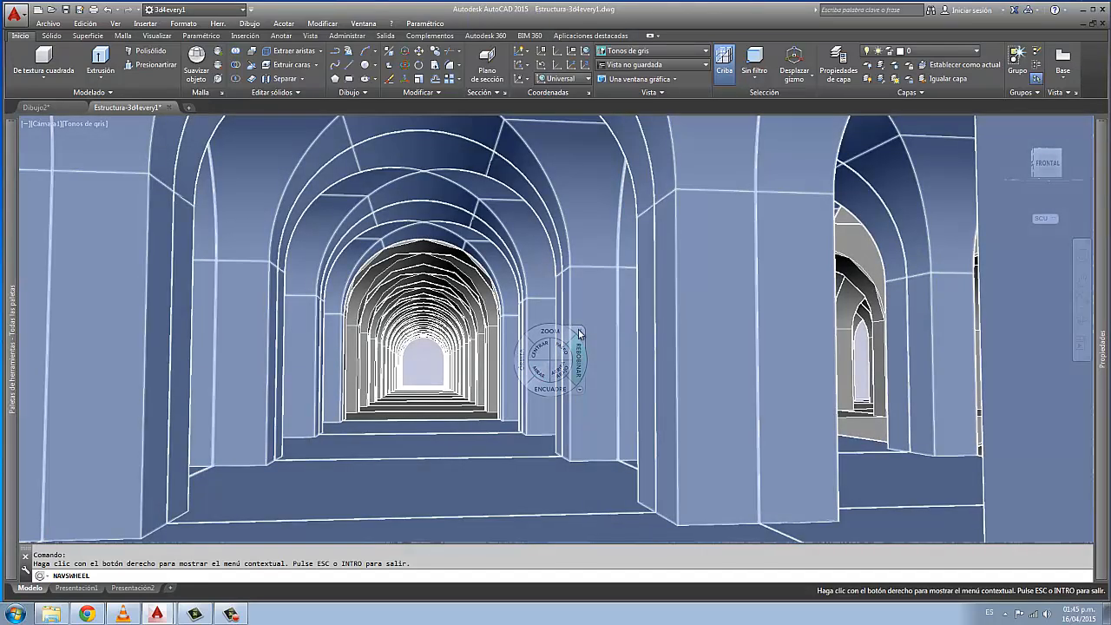
pyautogui.click(579, 332)
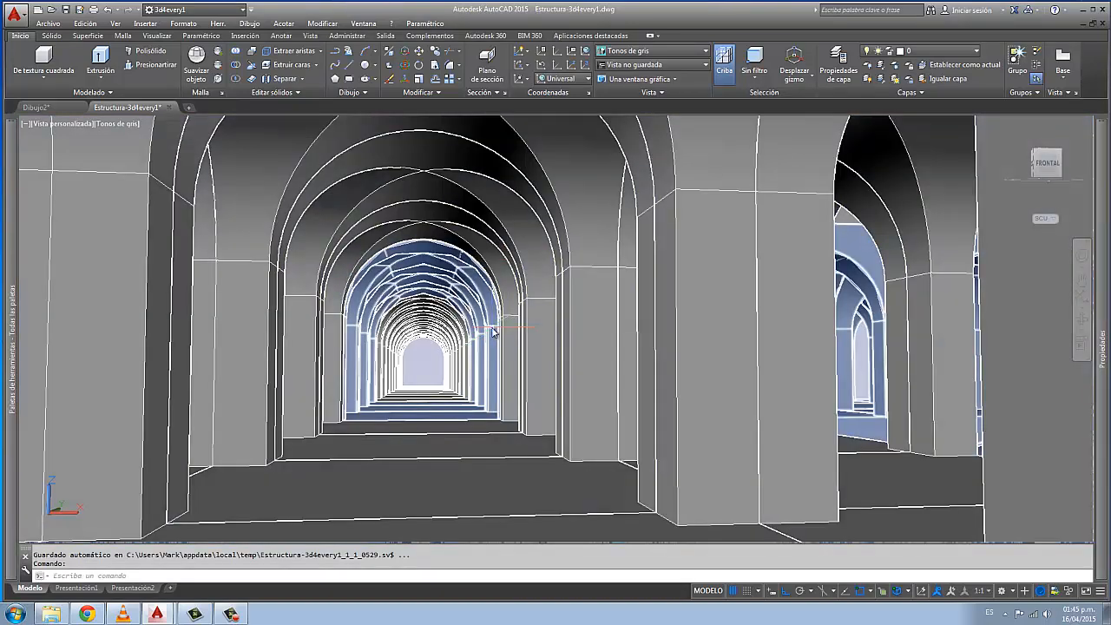
# Save the current interior view as CamaraInterior in the view manager opened with the VISTA command
pyautogui.moveTo(492, 331)
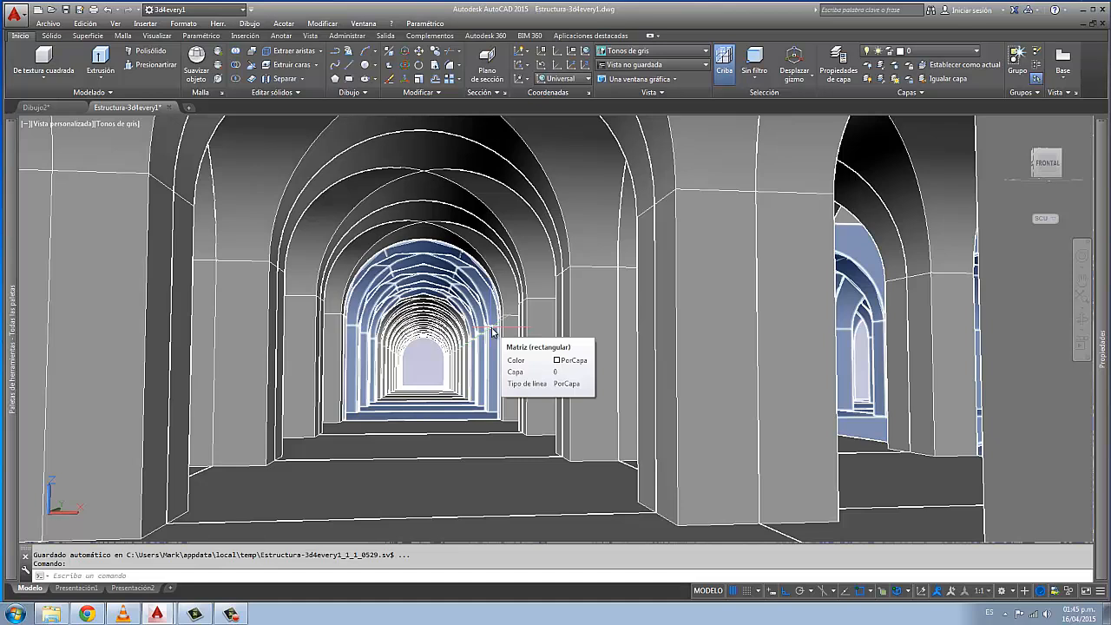
pyautogui.write('VIs')
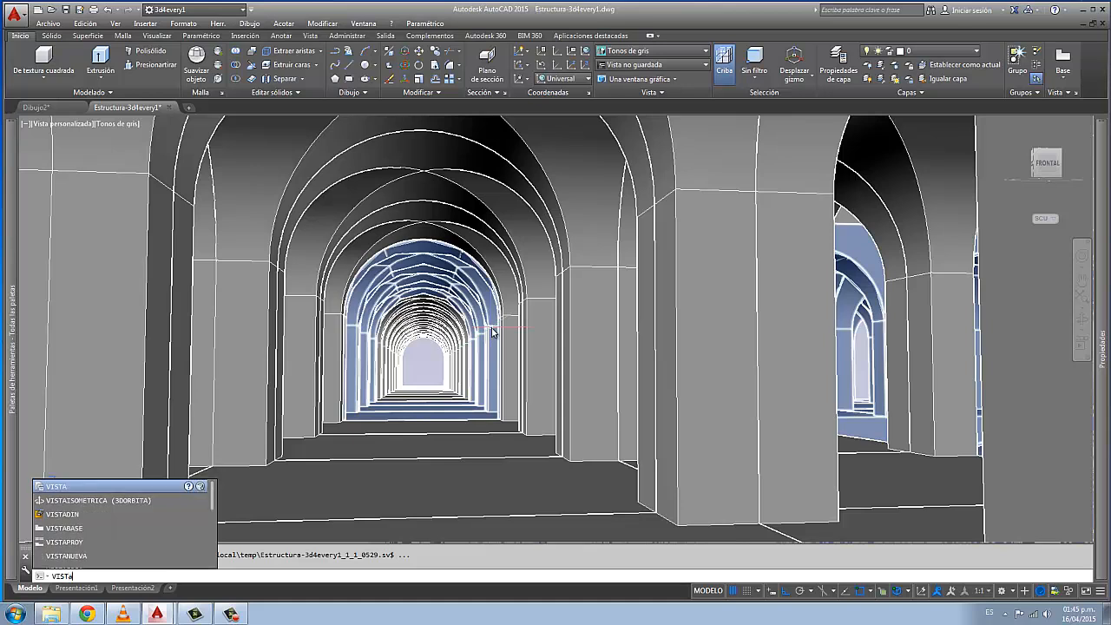
pyautogui.press('Return')
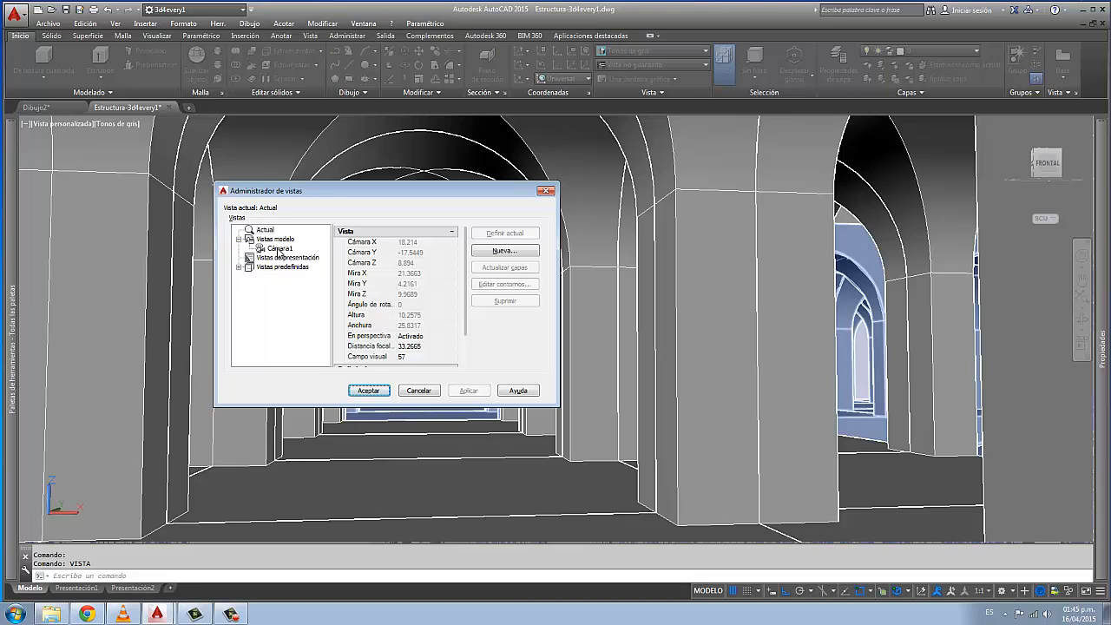
pyautogui.click(503, 250)
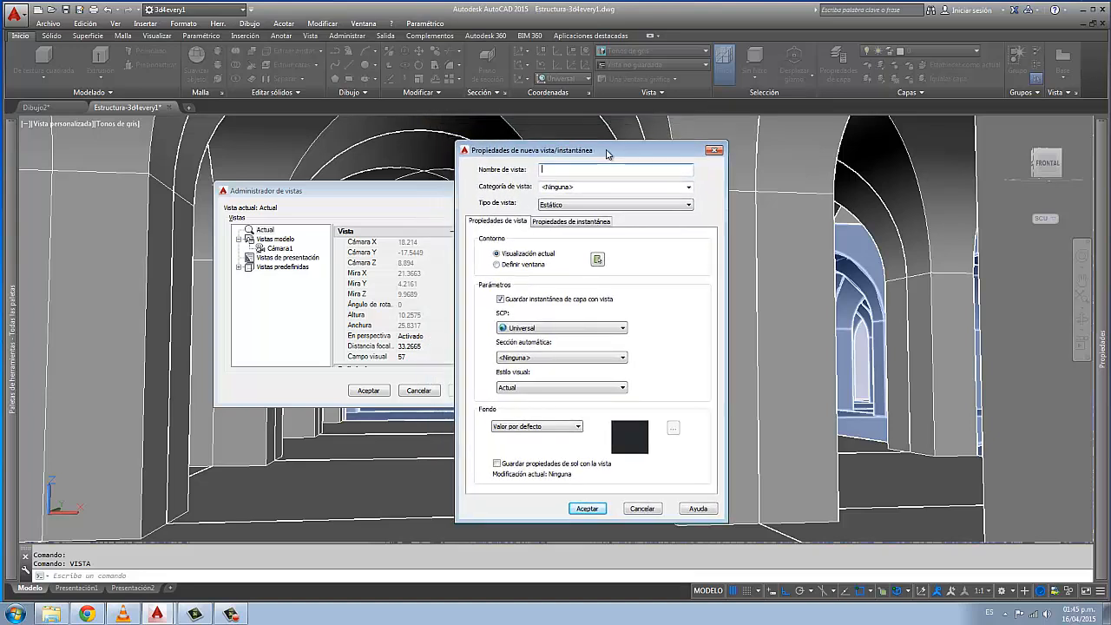
pyautogui.write('Camara1')
pyautogui.click(587, 509)
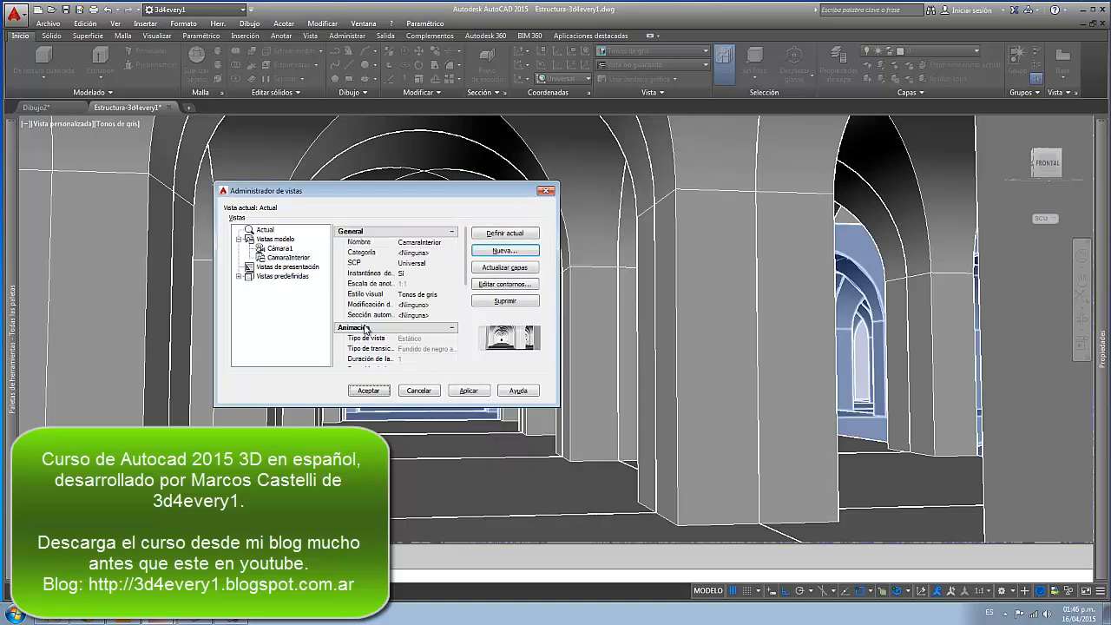
pyautogui.click(373, 390)
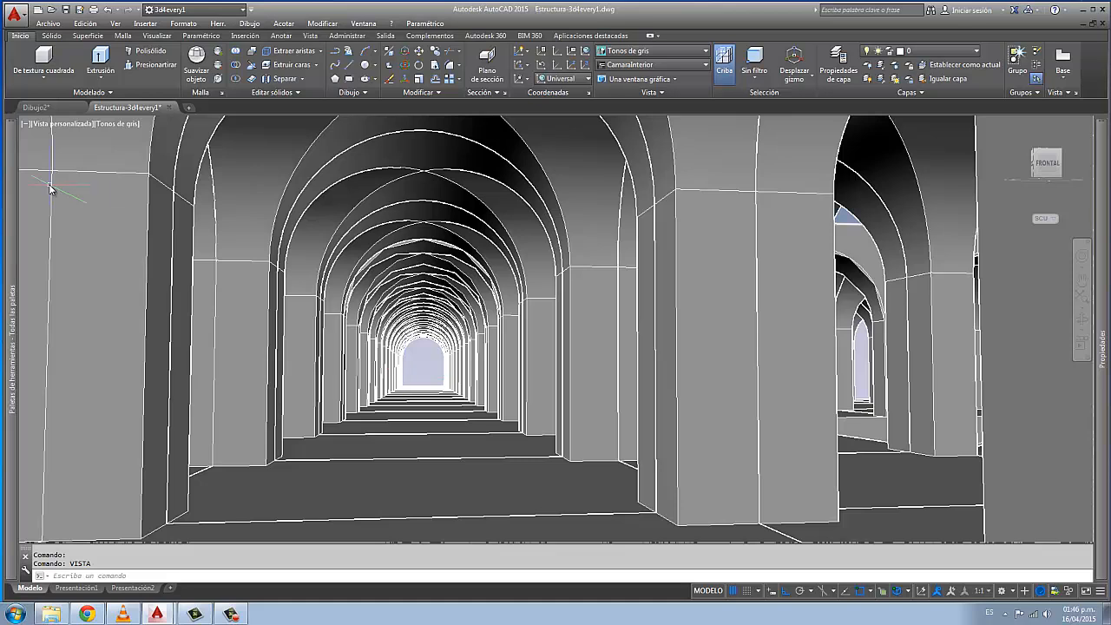
# Restore the saved Cámara1 view, followed by the saved CamaraInterior view, to compare the two cameras
pyautogui.click(68, 124)
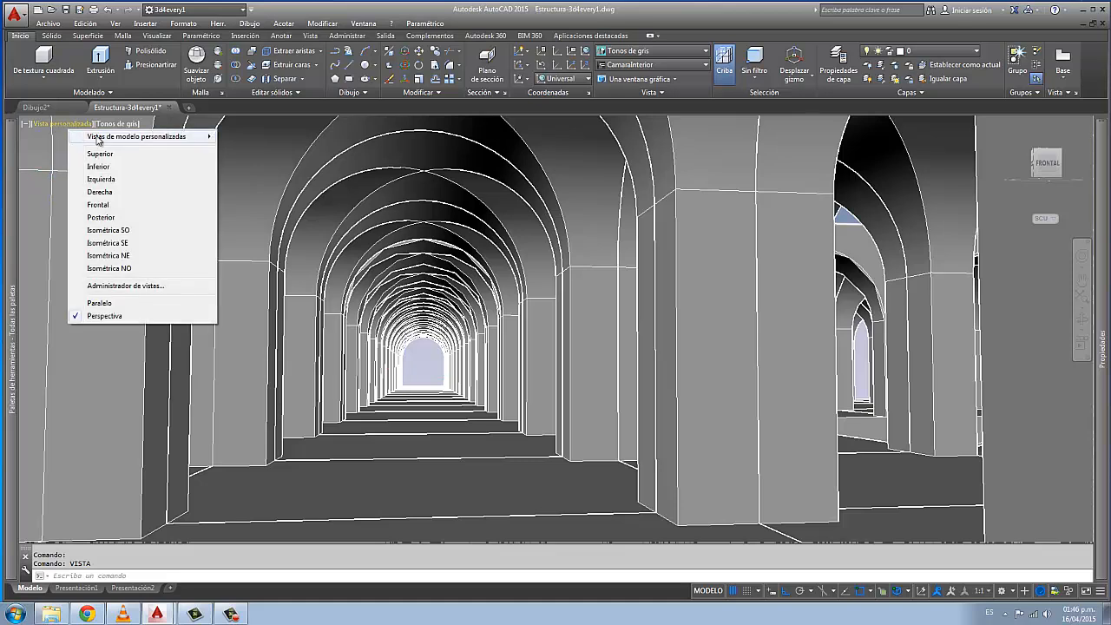
pyautogui.moveTo(97, 137)
pyautogui.click(250, 138)
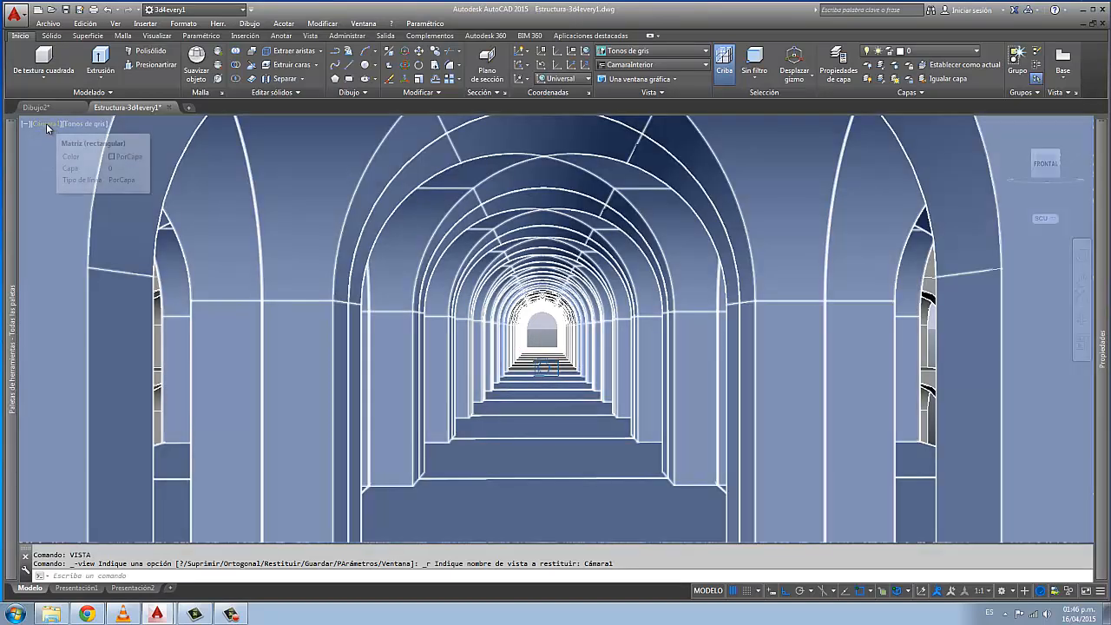
pyautogui.click(48, 124)
pyautogui.moveTo(104, 130)
pyautogui.click(242, 151)
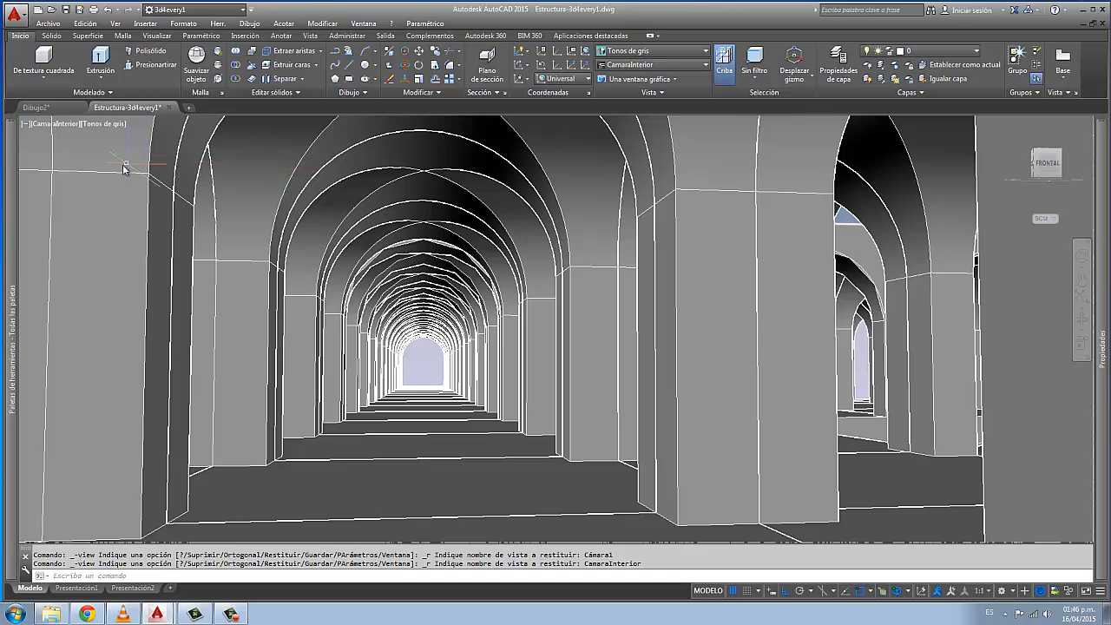
# Return to the Cámara1 view, select the CamaraInterior camera in the corridor, and display its properties beside the repositioned camera preview
pyautogui.click(52, 128)
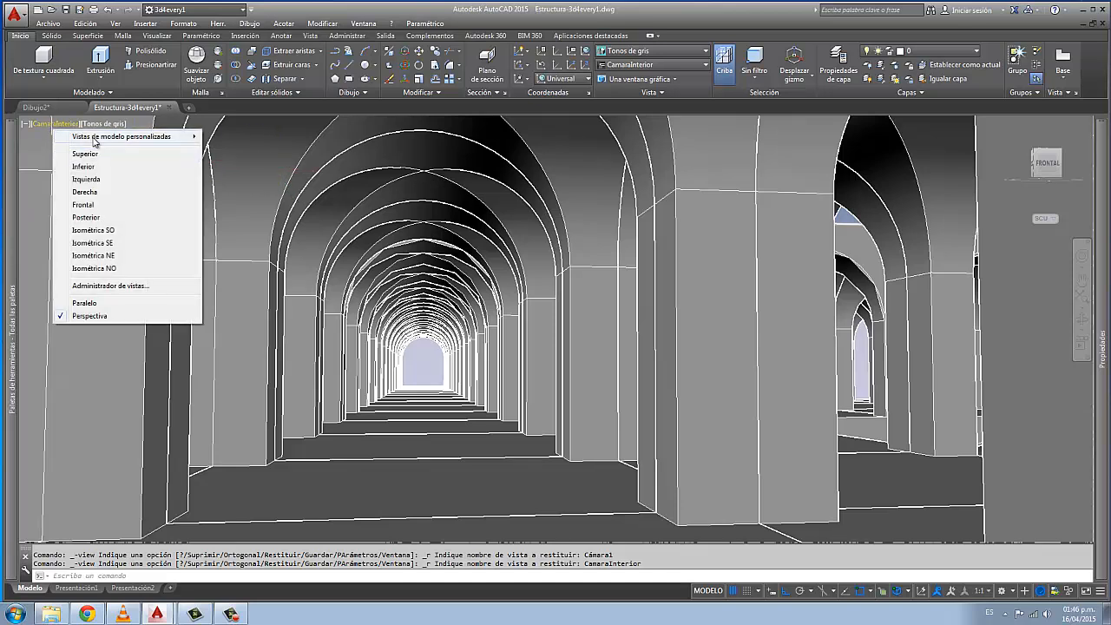
pyautogui.moveTo(95, 143)
pyautogui.click(260, 139)
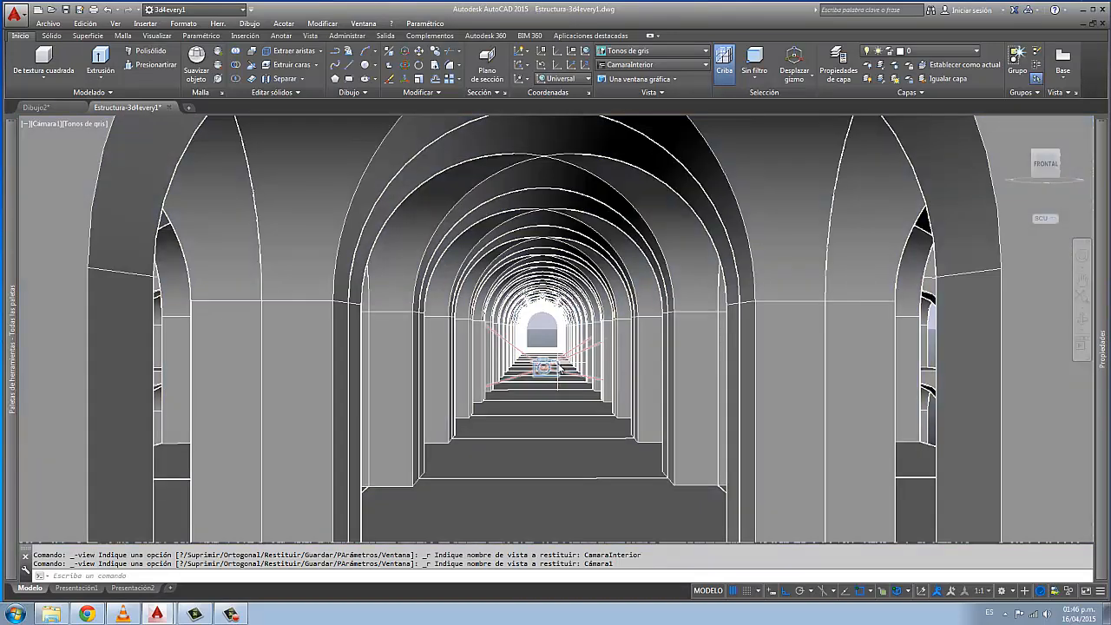
pyautogui.click(555, 366)
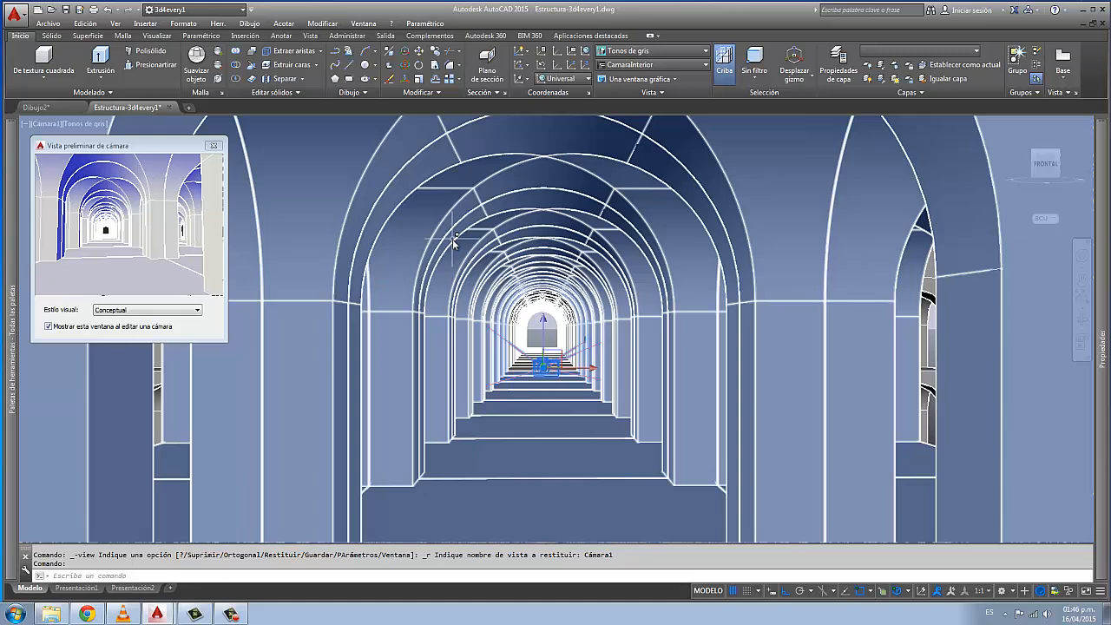
pyautogui.moveTo(1100, 204)
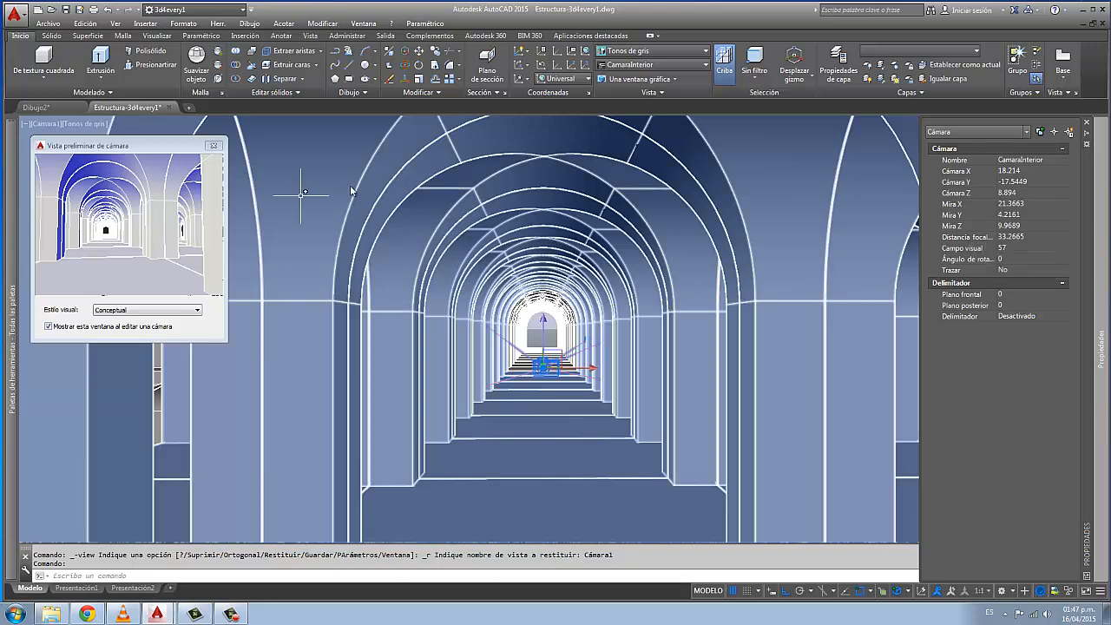
pyautogui.moveTo(135, 146); pyautogui.dragTo(308, 137)
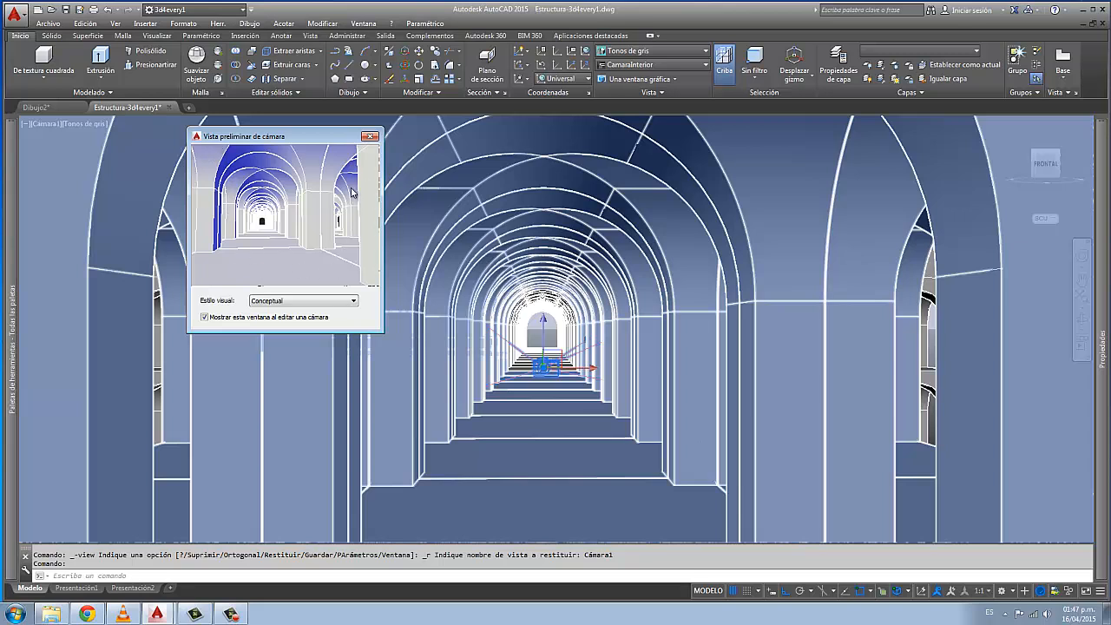
pyautogui.moveTo(1100, 149)
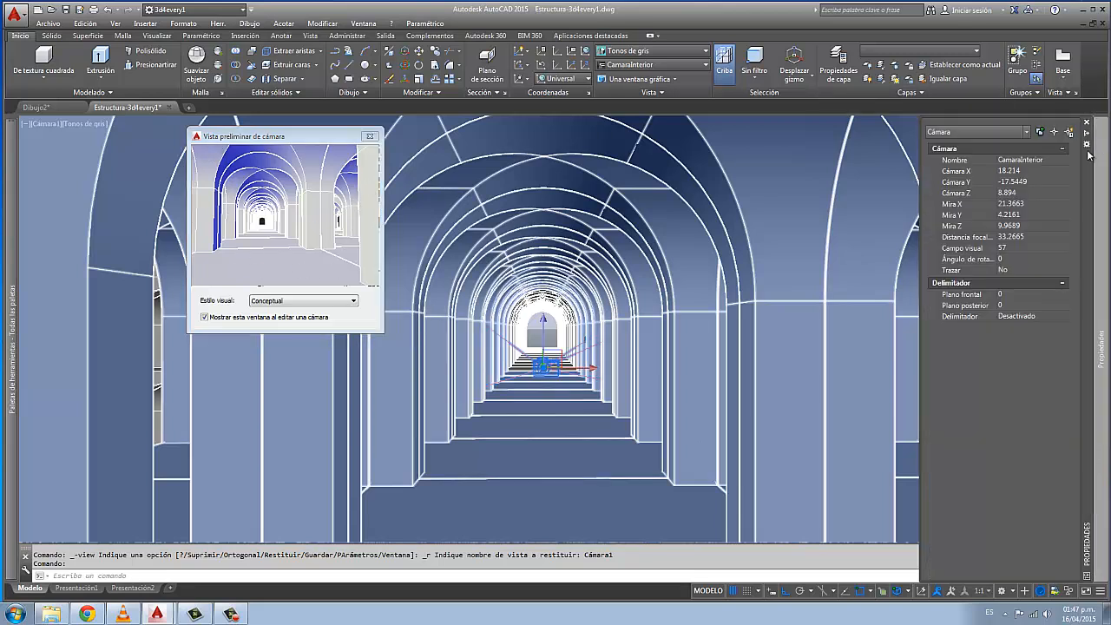
# Try focal lengths of 50 and 30 on the CamaraInterior camera
pyautogui.click(1031, 236)
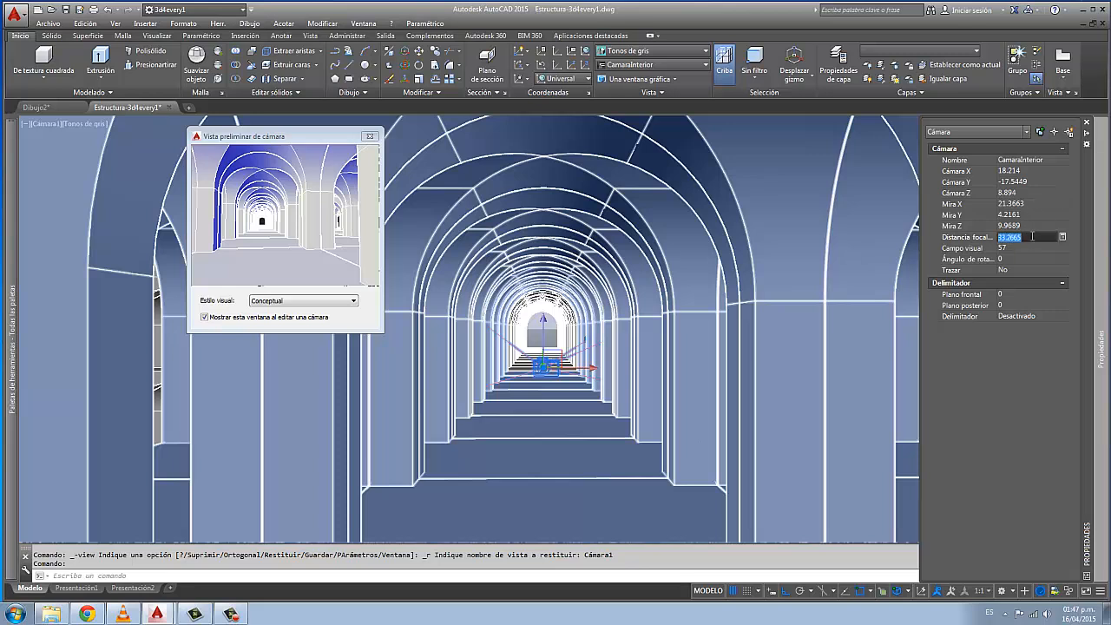
pyautogui.write('50')
pyautogui.press('Tab')
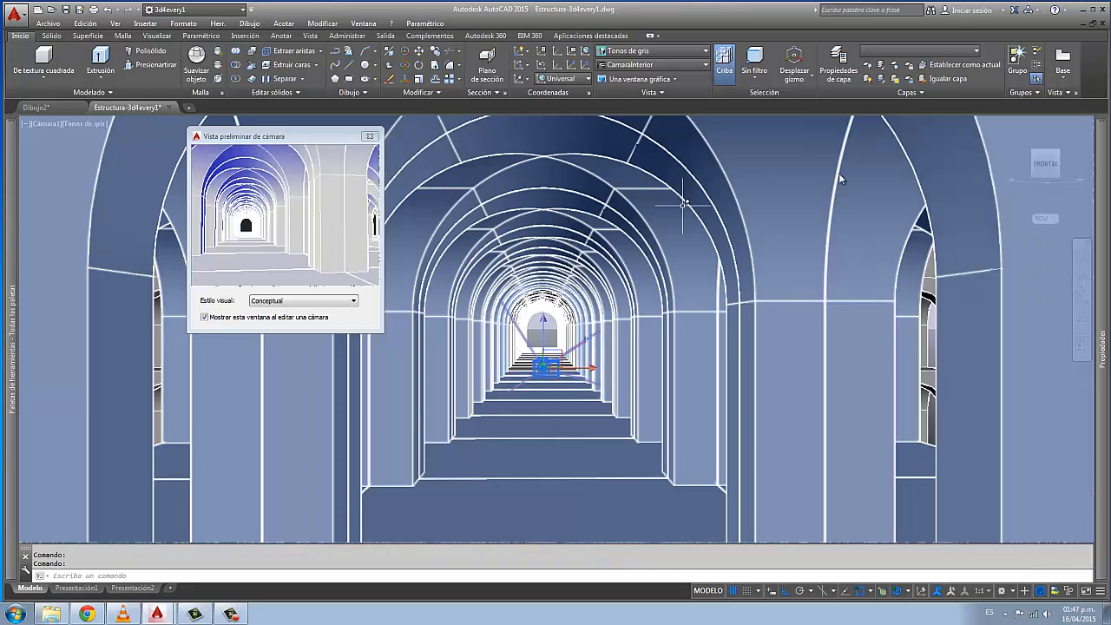
pyautogui.moveTo(1105, 165)
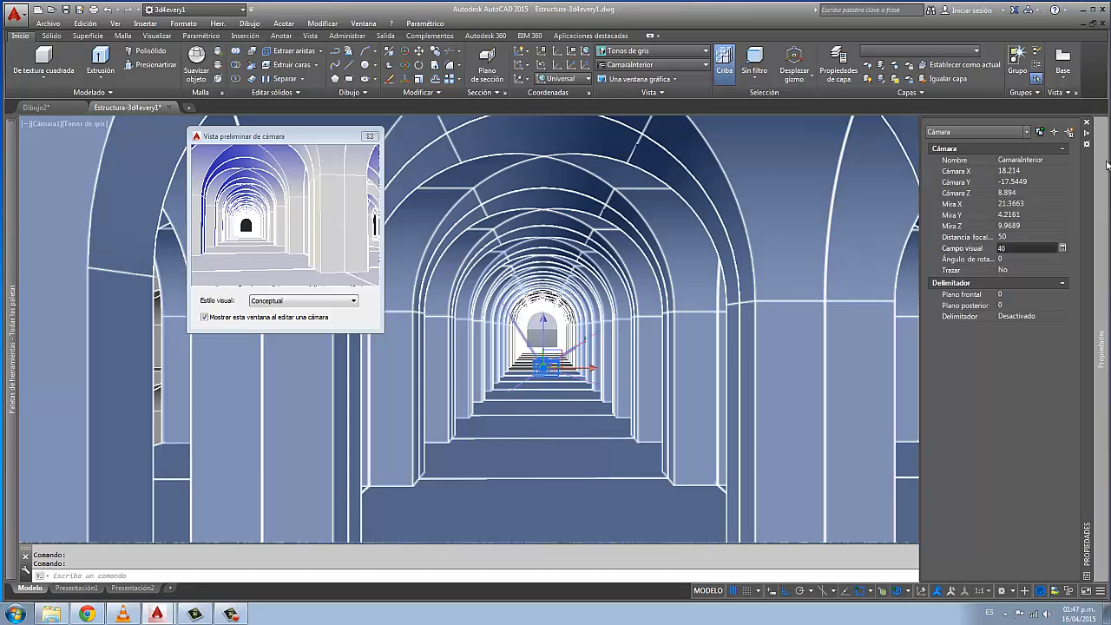
pyautogui.click(1017, 238)
pyautogui.write('30')
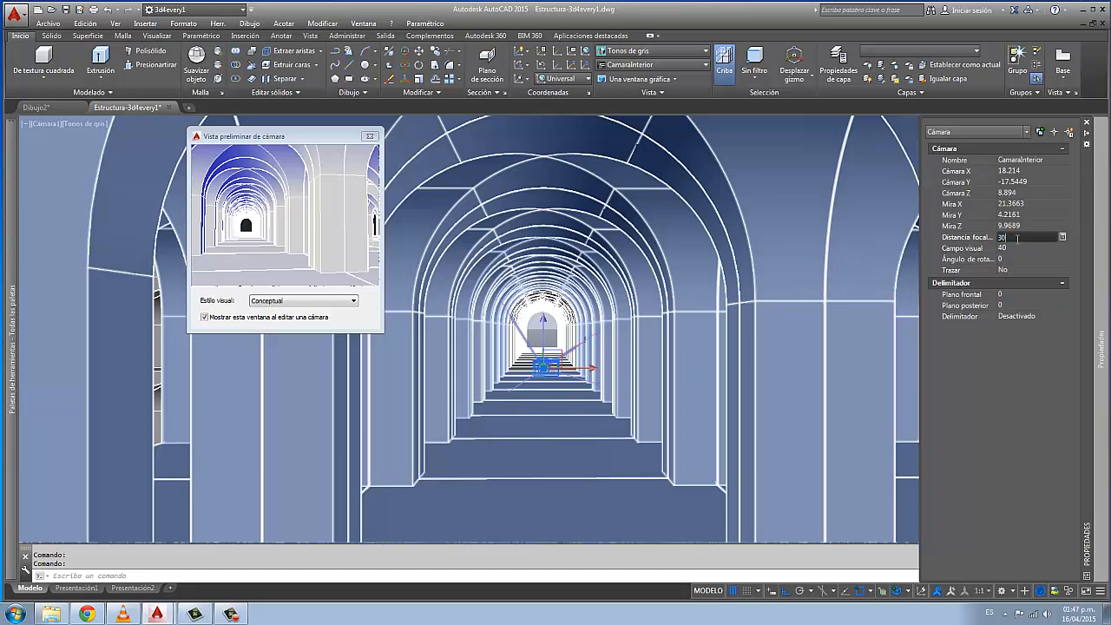
pyautogui.press('Return')
pyautogui.click(1019, 247)
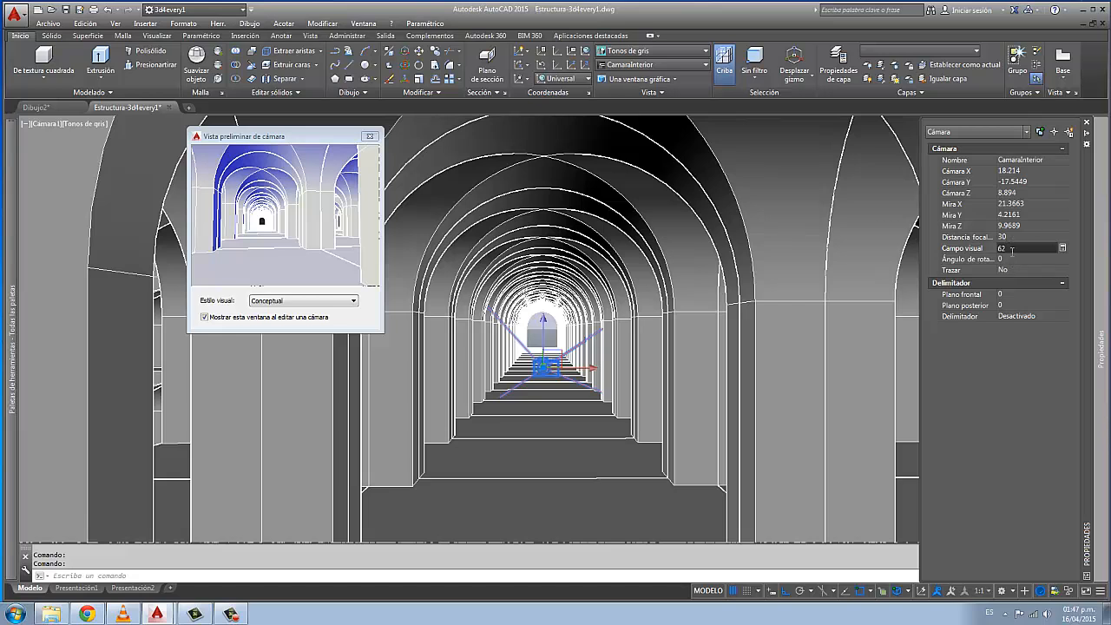
# Try a field of view of 30 on the CamaraInterior camera
pyautogui.click(1011, 237)
pyautogui.click(1012, 249)
pyautogui.write('30')
pyautogui.press('Tab')
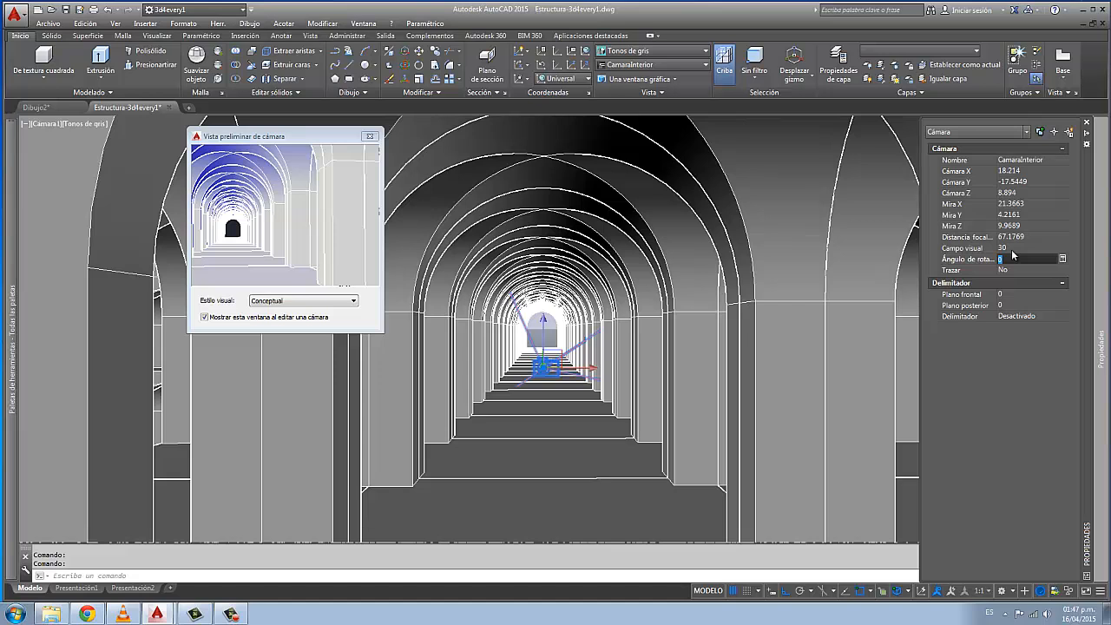
# Set the focal length of the CamaraInterior camera to 33
pyautogui.click(1012, 249)
pyautogui.click(1015, 237)
pyautogui.write('33')
pyautogui.press('Return')
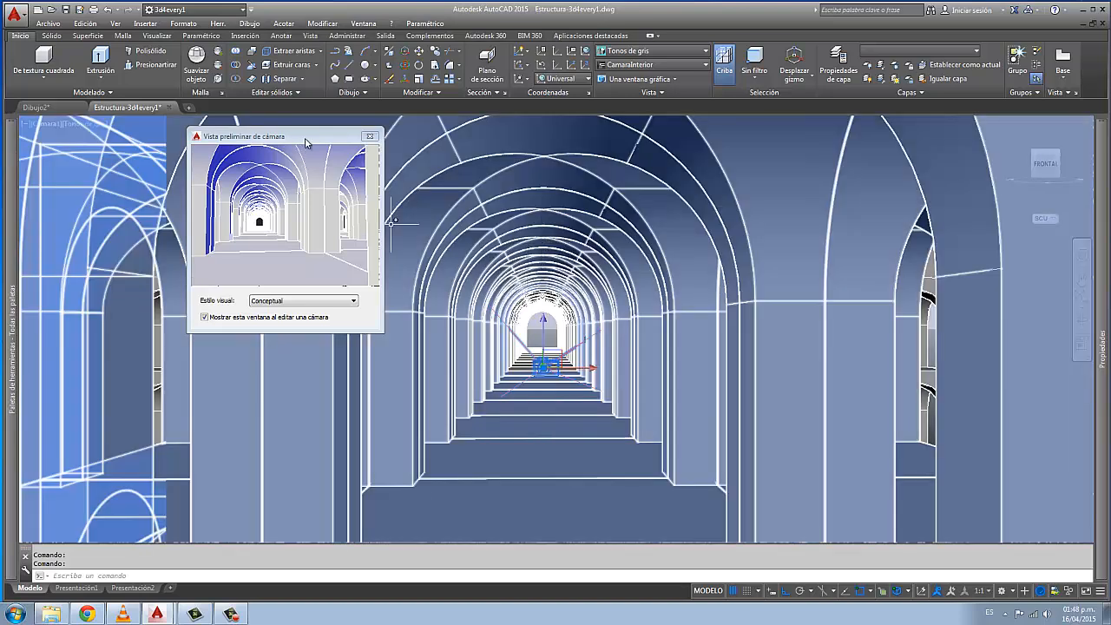
# Move the camera preview aside and restore the CamaraInterior view in the viewport to check the adjusted lens
pyautogui.moveTo(305, 142); pyautogui.dragTo(166, 167)
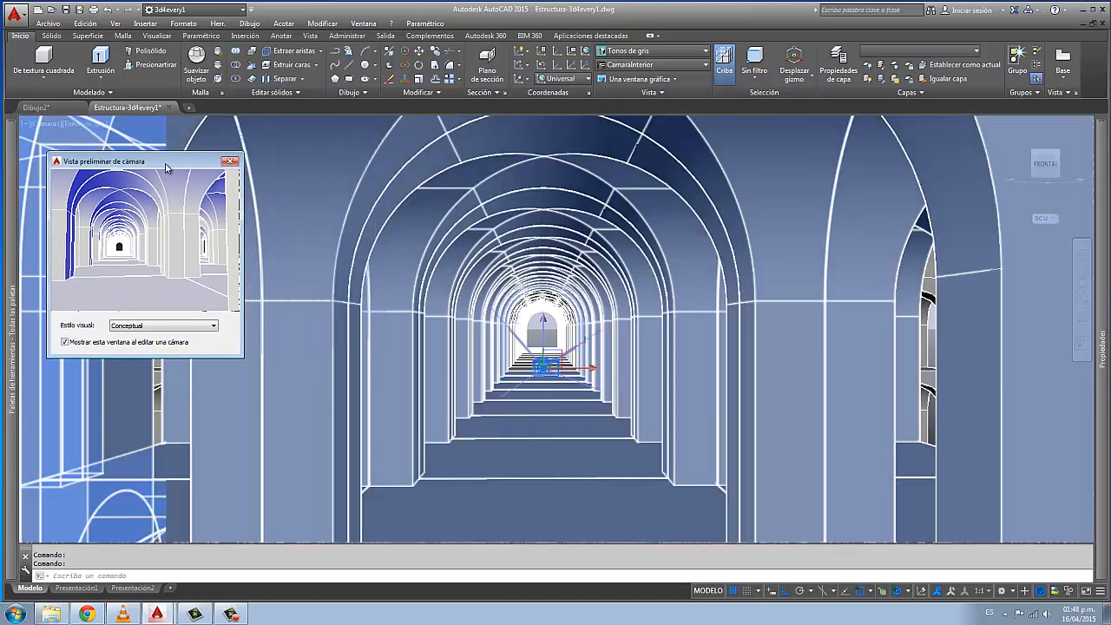
pyautogui.click(46, 126)
pyautogui.moveTo(90, 139)
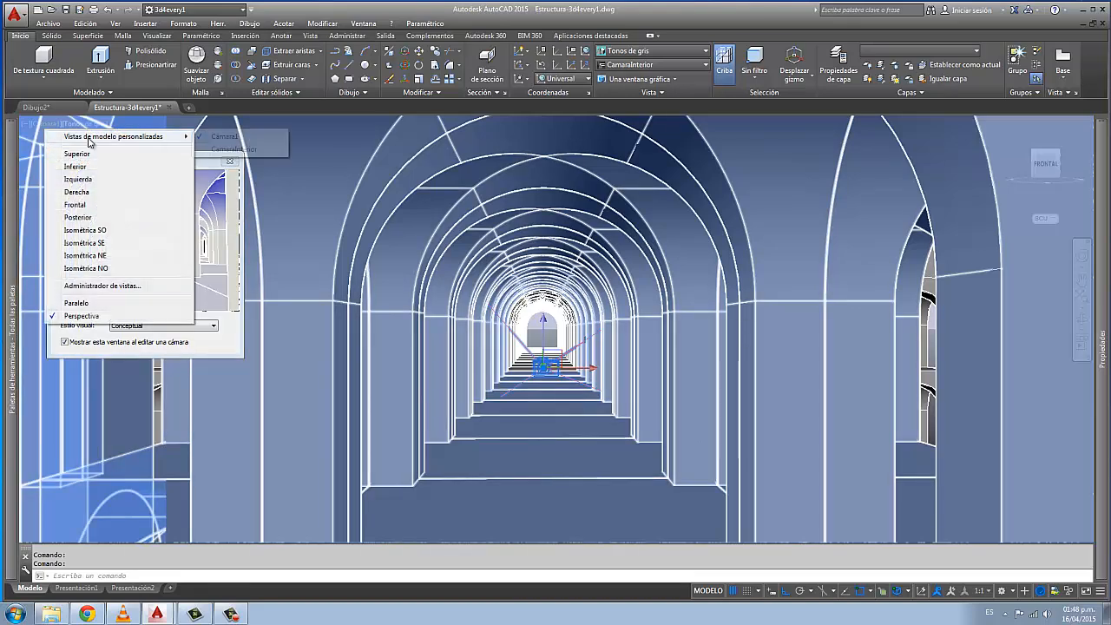
pyautogui.click(233, 150)
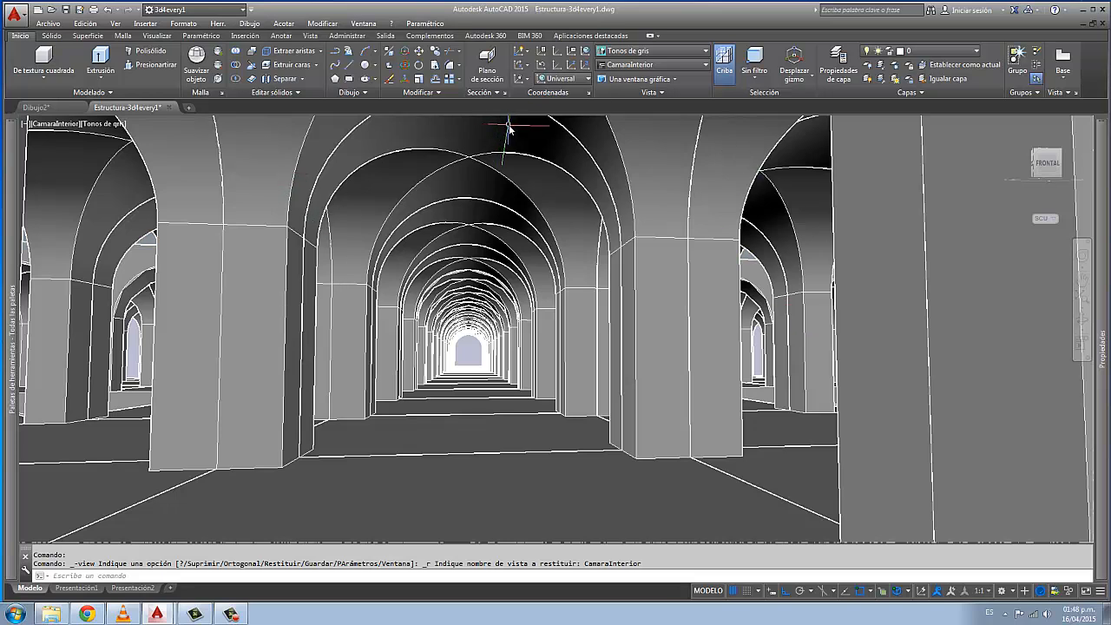
pyautogui.moveTo(1106, 164)
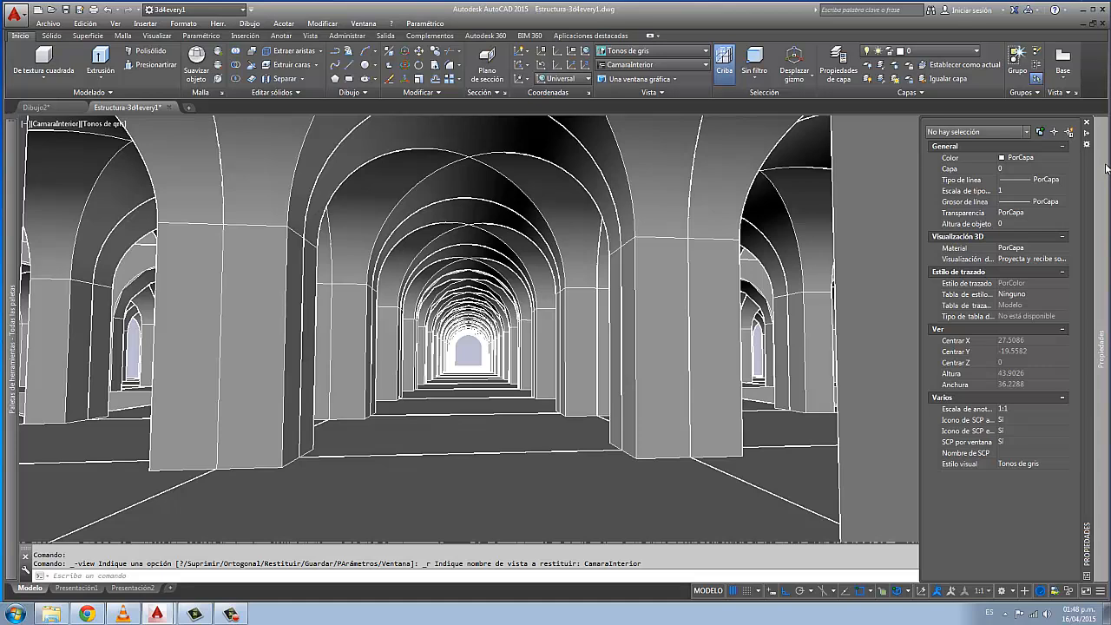
pyautogui.press('Escape')
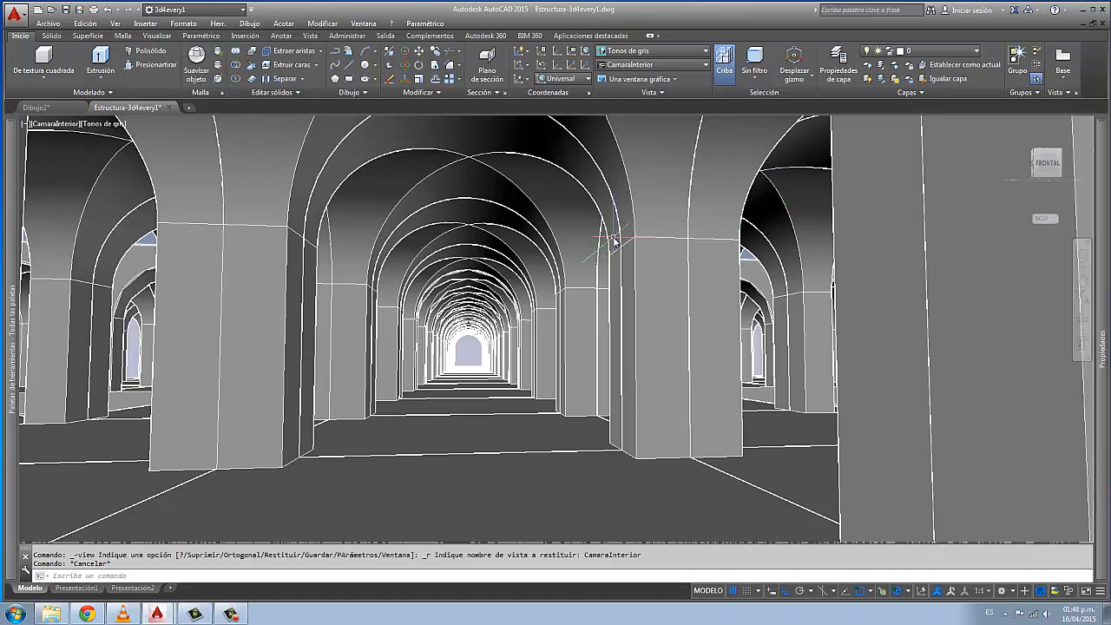
# Show the whole building in the southeast isometric view with the 2D wireframe visual style
pyautogui.moveTo(347, 234)
pyautogui.click(1066, 156)
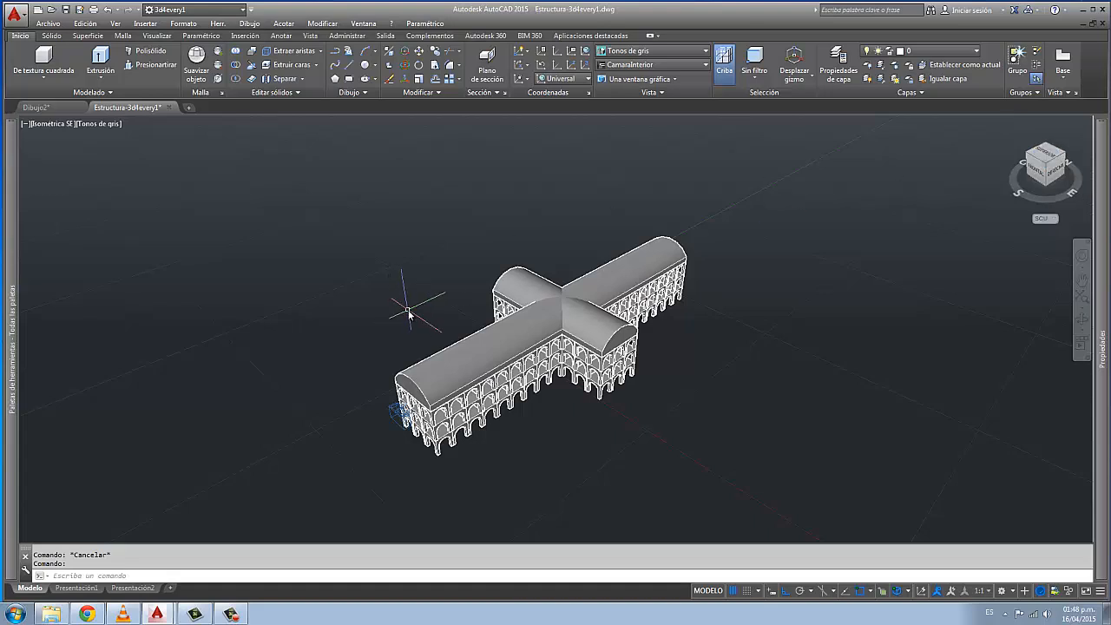
pyautogui.click(675, 51)
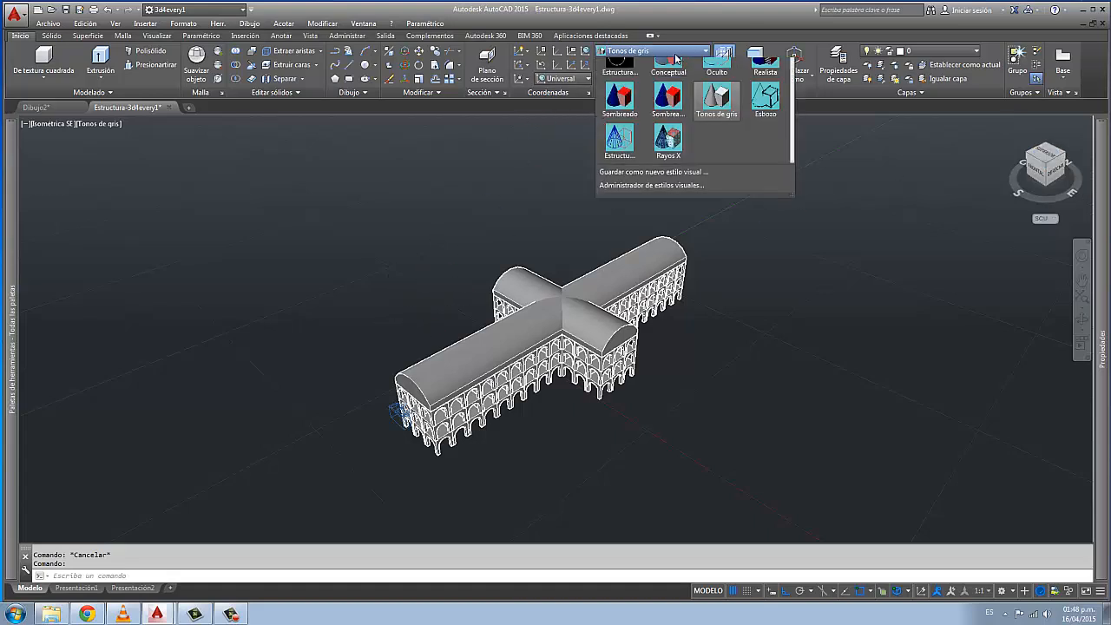
pyautogui.click(619, 63)
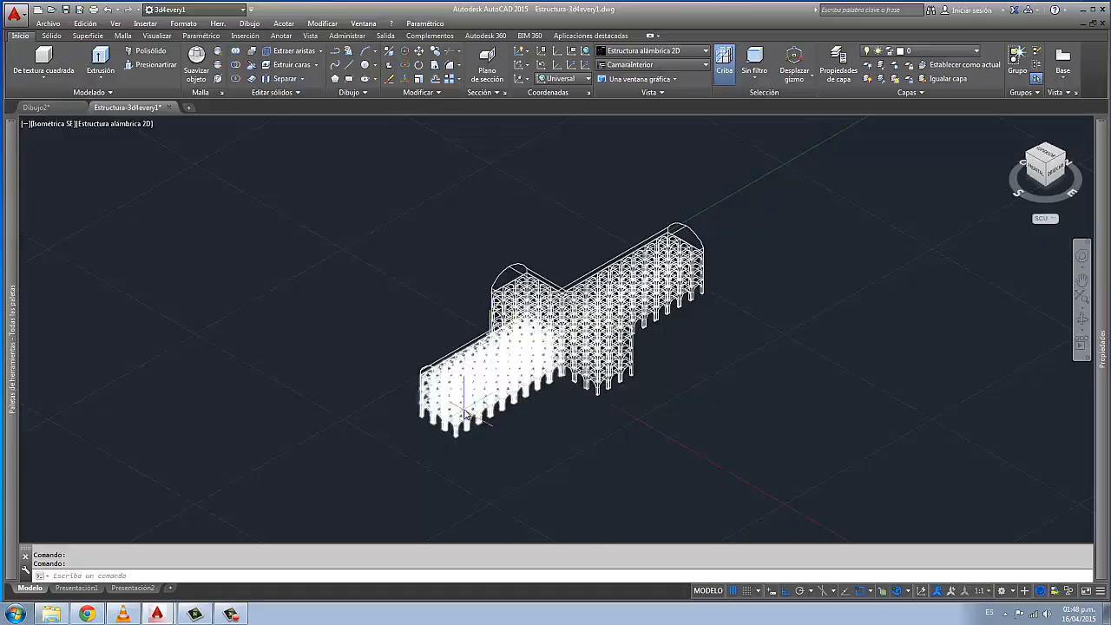
# Find the CamaraInterior camera among the arches inside the wireframe building and select it
pyautogui.scroll(5, 466, 414)
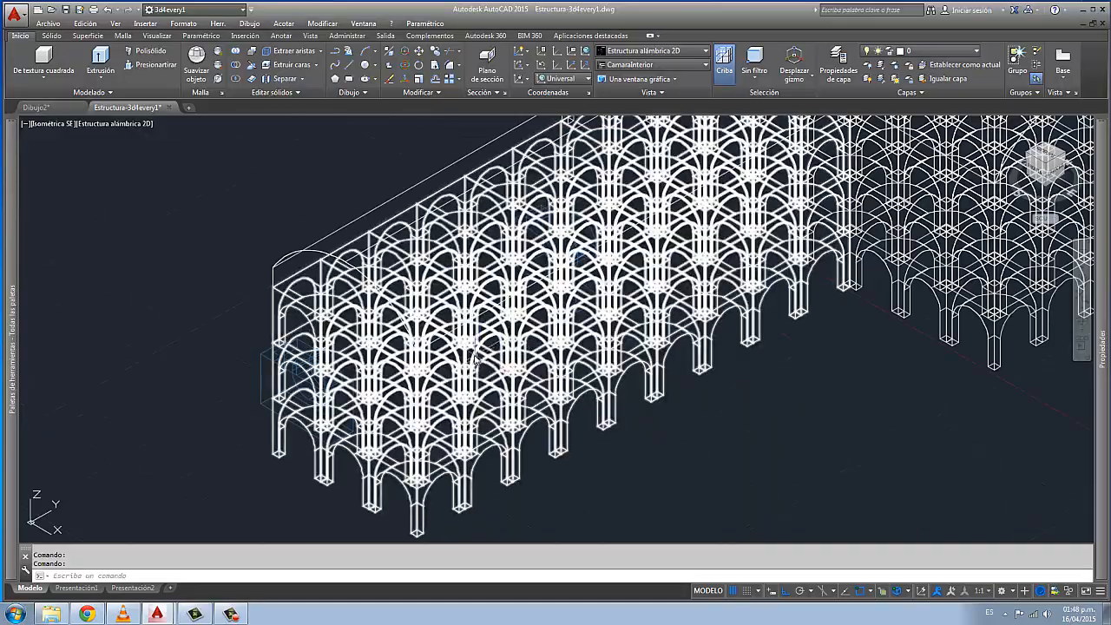
pyautogui.moveTo(474, 355); pyautogui.dragTo(364, 377, button='middle')
pyautogui.moveTo(507, 421); pyautogui.dragTo(473, 416, button='middle')
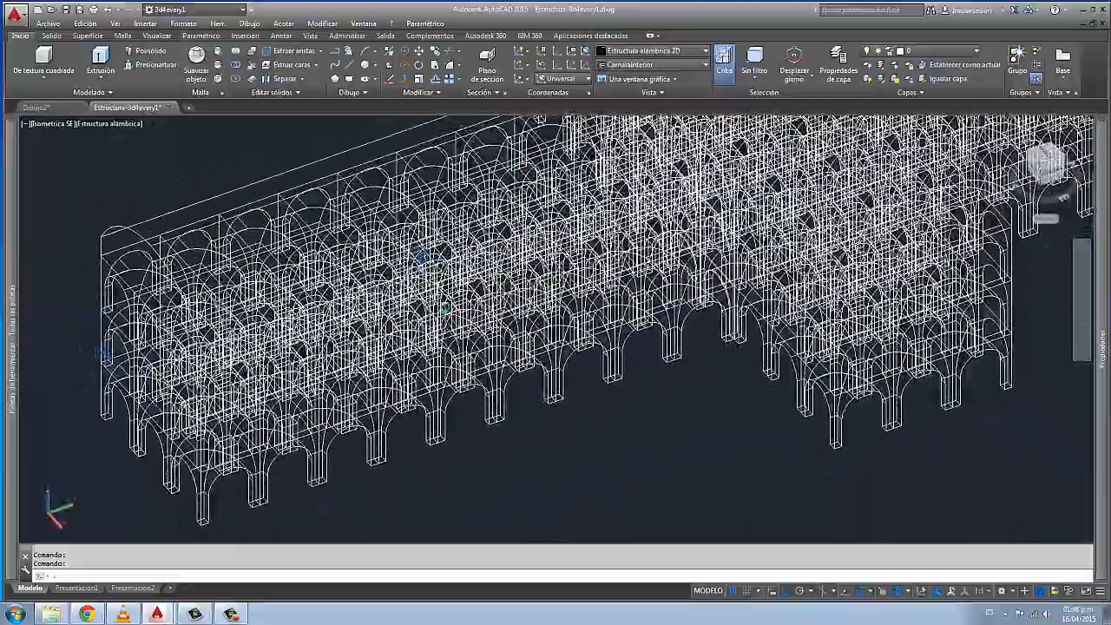
pyautogui.scroll(5, 421, 252)
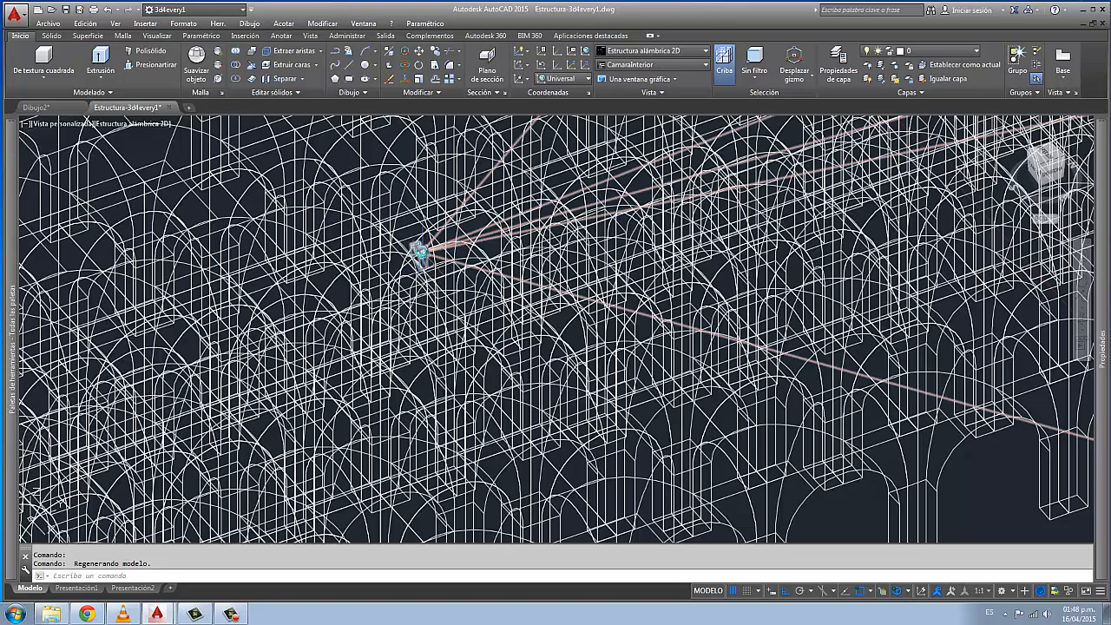
pyautogui.click(421, 252)
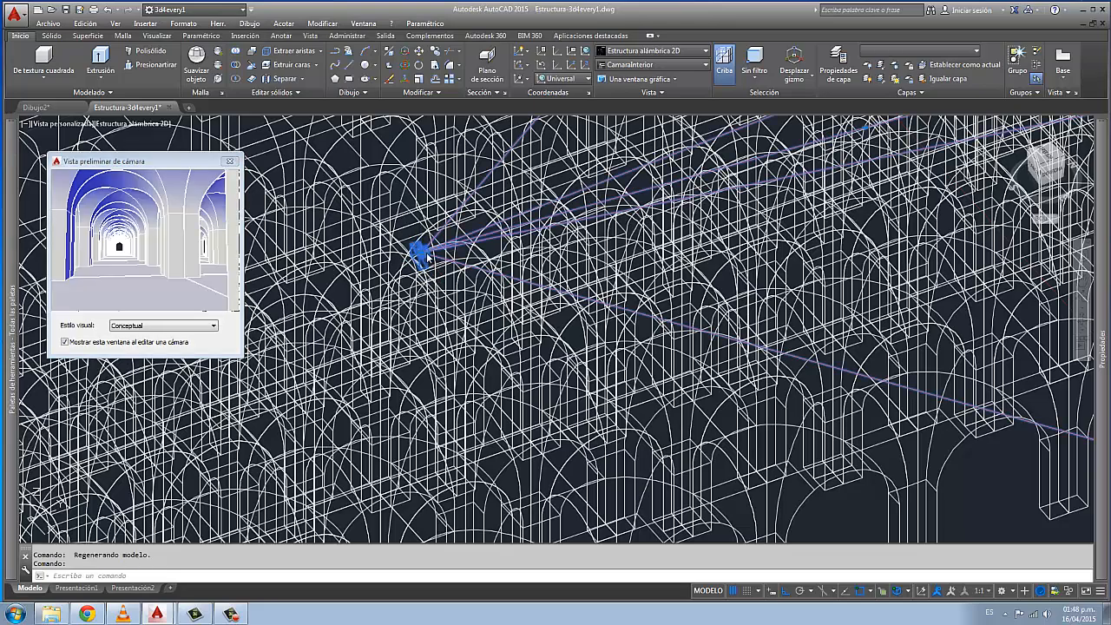
# Try stretching the selected camera by the grip midway along its line of sight, cancel the stretch, and clear the selection
pyautogui.scroll(-5, 421, 252)
pyautogui.scroll(-5, 406, 278)
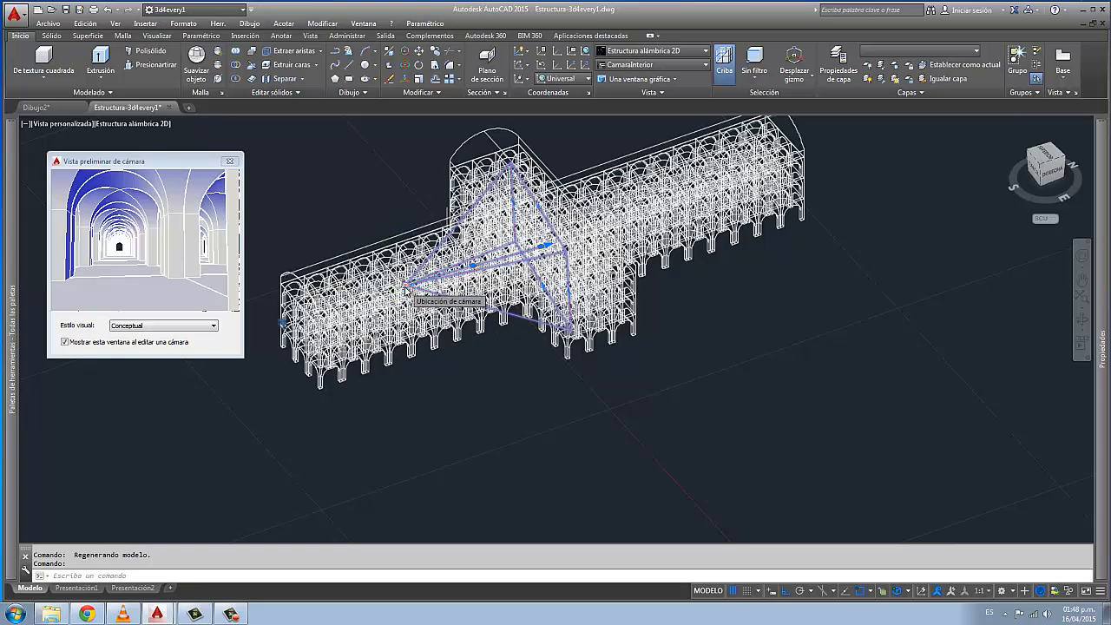
pyautogui.scroll(2, 404, 284)
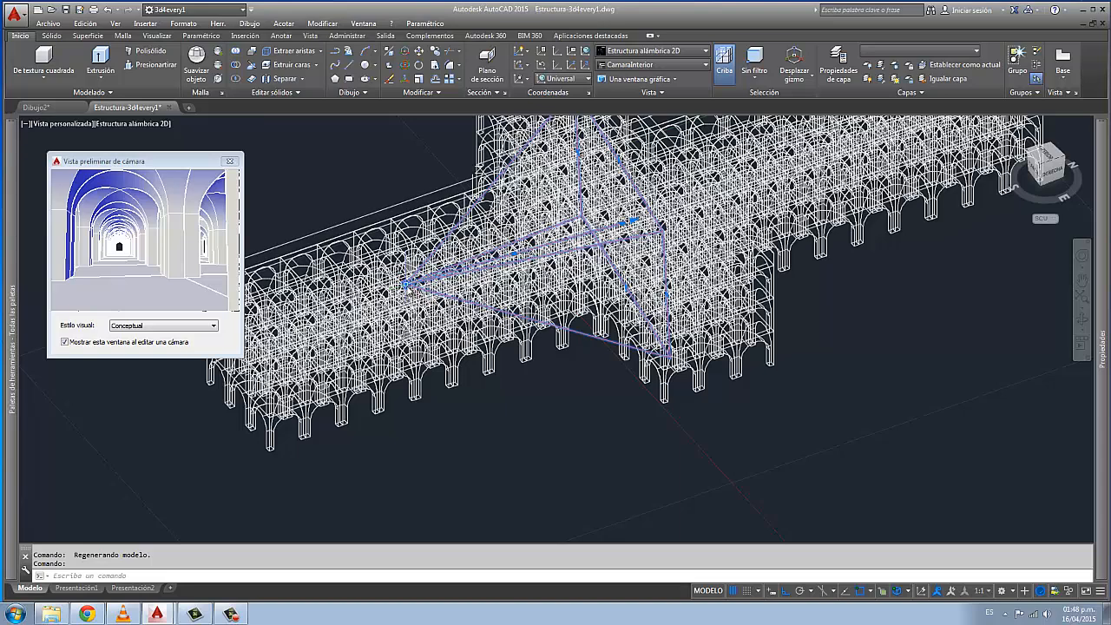
pyautogui.click(405, 285)
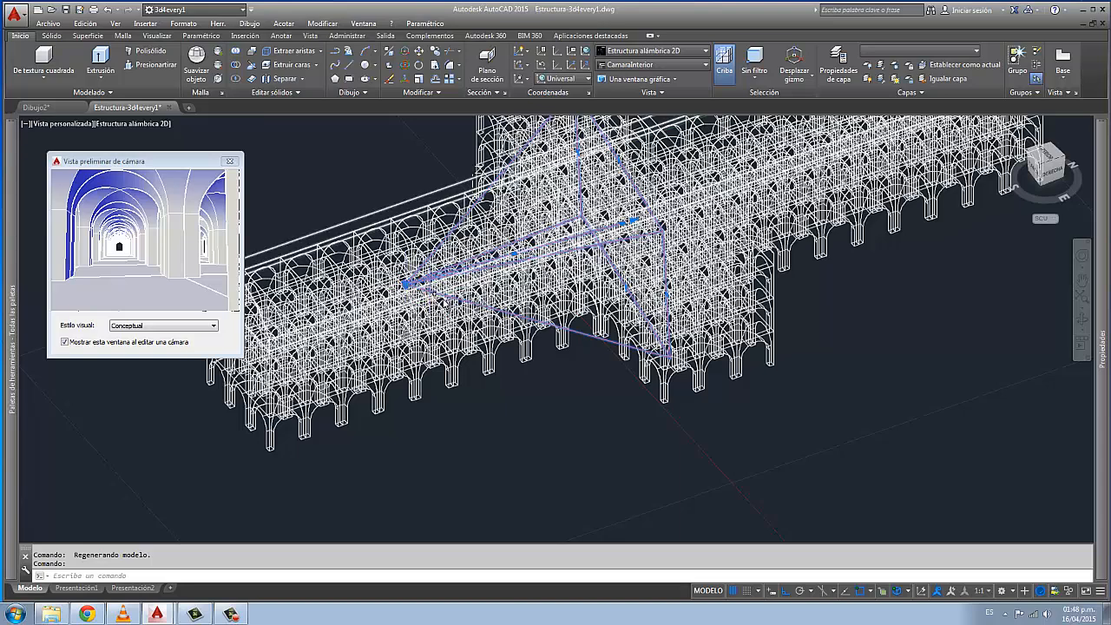
pyautogui.click(513, 255)
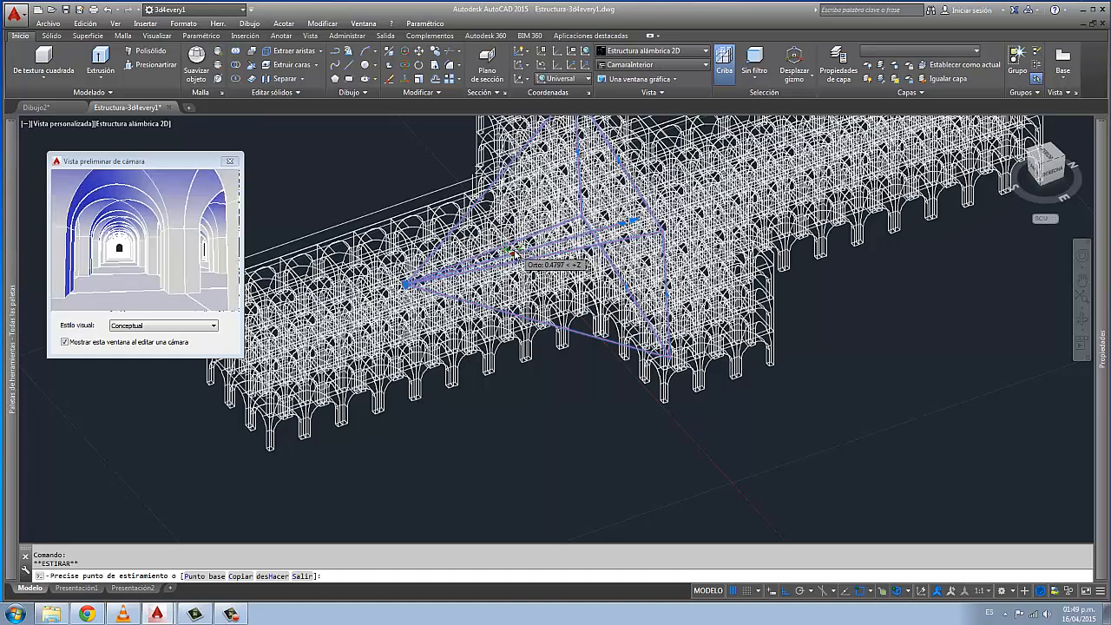
pyautogui.press('Escape')
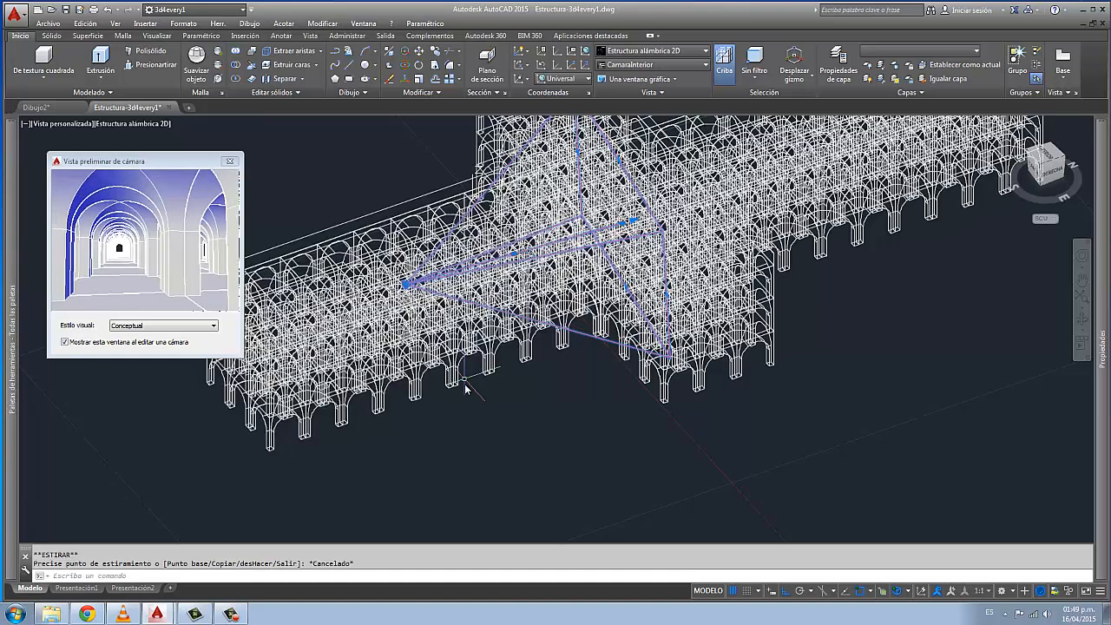
pyautogui.press('Escape')
# View the whole wireframe building from a lower, more frontal angle to examine where both cameras stand
pyautogui.scroll(-4, 493, 392)
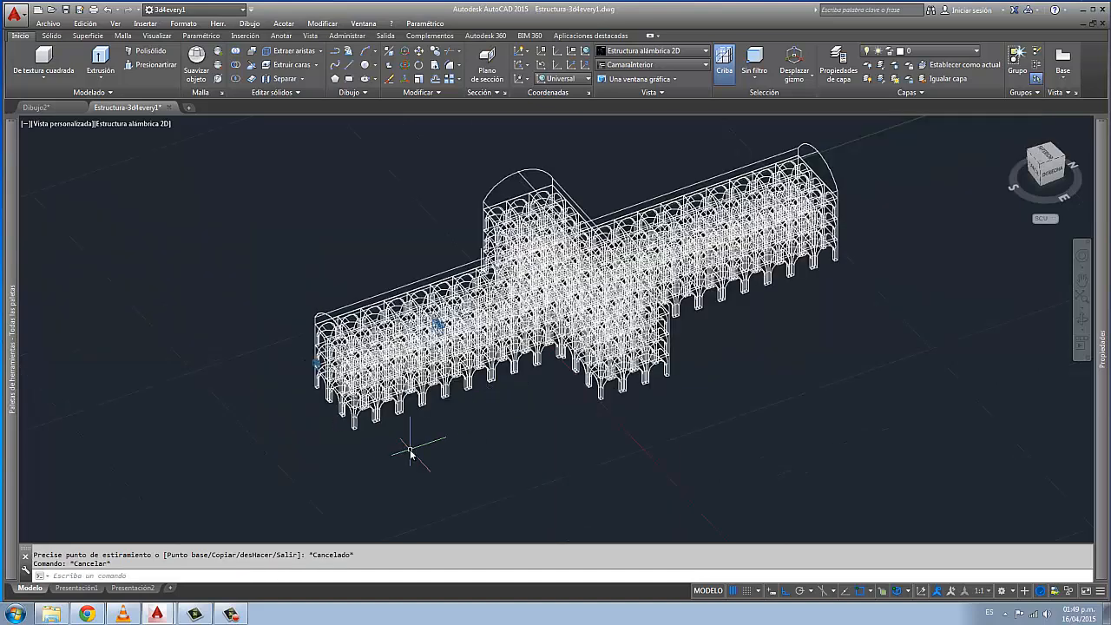
pyautogui.scroll(1, 447, 445)
pyautogui.keyDown('shift'); pyautogui.moveTo(486, 452); pyautogui.dragTo(524, 402, button='middle'); pyautogui.keyUp('shift')
pyautogui.scroll(-2, 448, 362)
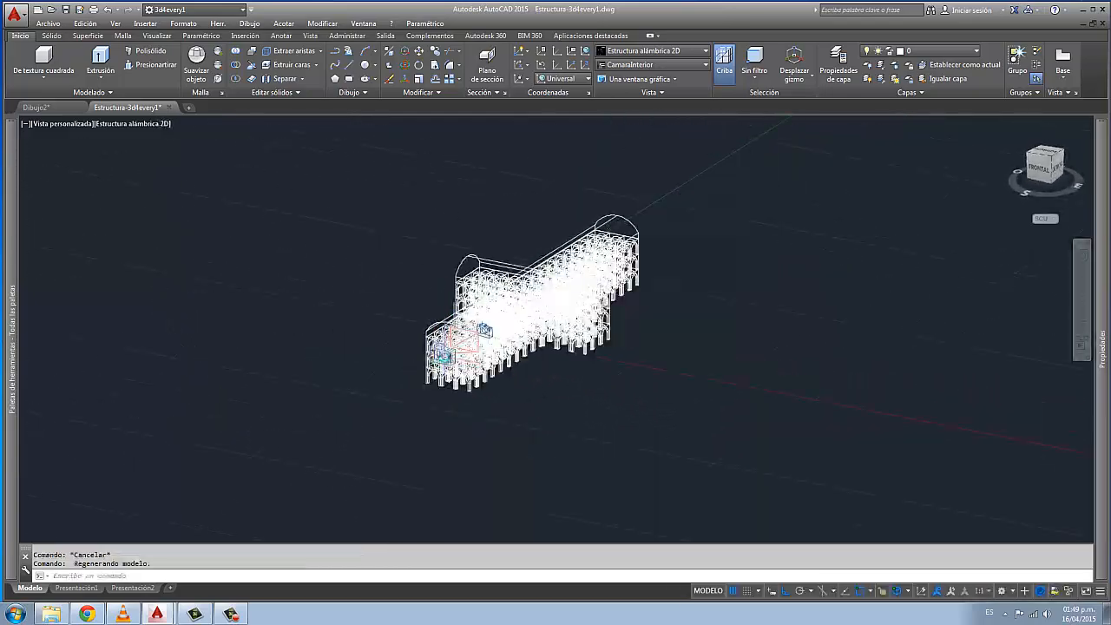
# Show the building in the Conceptual visual style and view it from a low, almost ground-level angle
pyautogui.scroll(4, 444, 356)
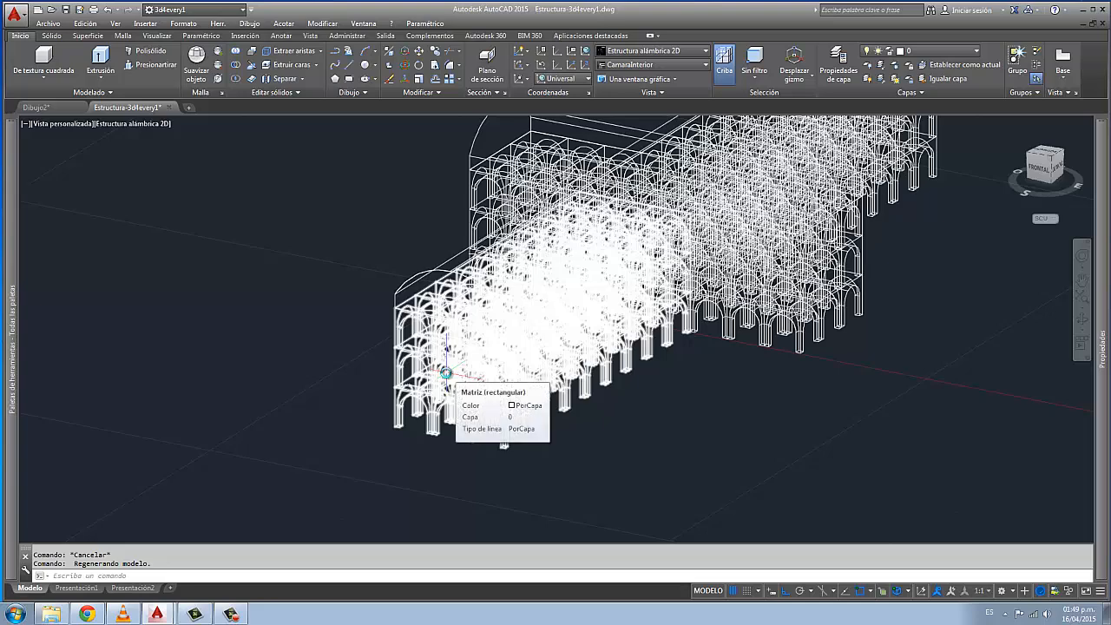
pyautogui.scroll(-3, 445, 373)
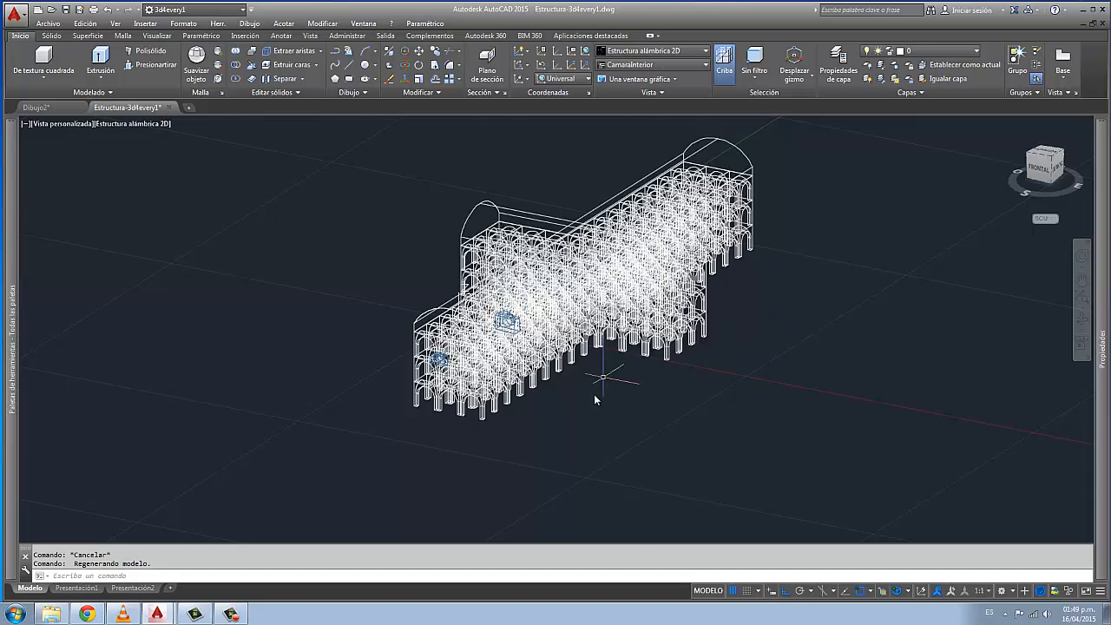
pyautogui.click(659, 51)
pyautogui.click(668, 87)
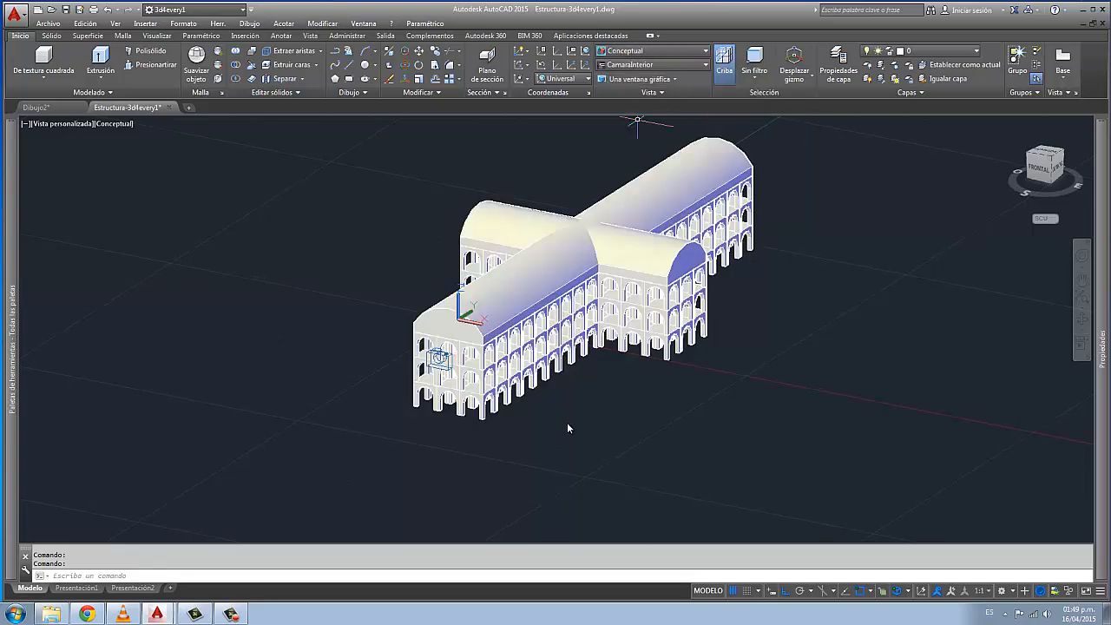
pyautogui.moveTo(525, 416)
pyautogui.keyDown('shift'); pyautogui.mouseDown(button='middle')
pyautogui.moveTo(464, 436)
pyautogui.moveTo(508, 448)
pyautogui.moveTo(503, 414)
pyautogui.mouseUp(button='middle'); pyautogui.keyUp('shift')
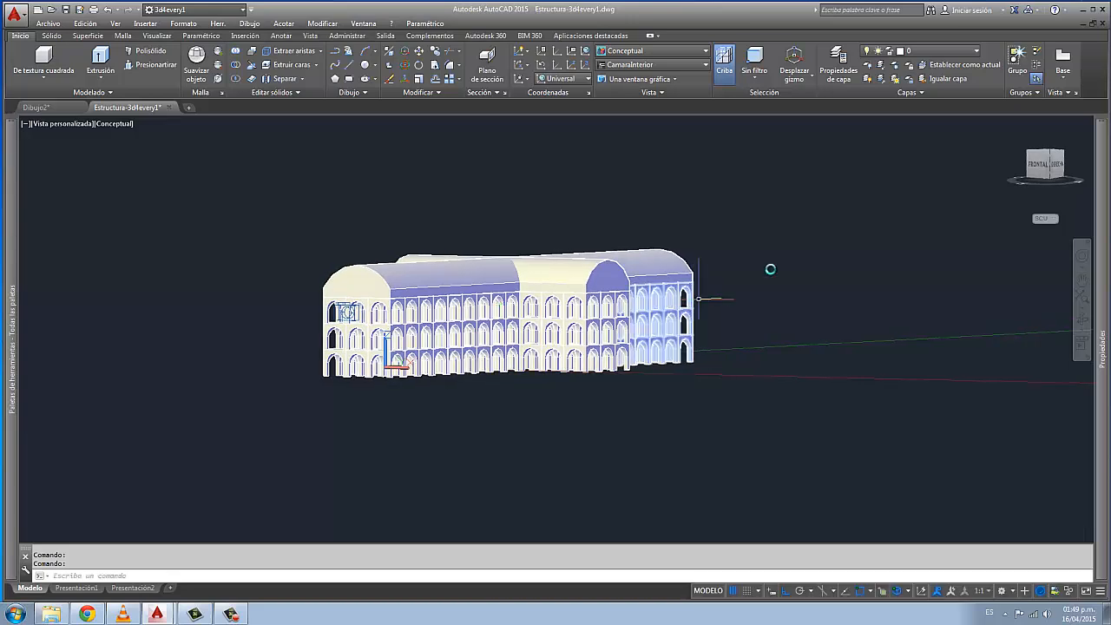
# Change the view to perspective projection and frame the building's front corner and arched long facade up close
pyautogui.rightClick(1034, 163)
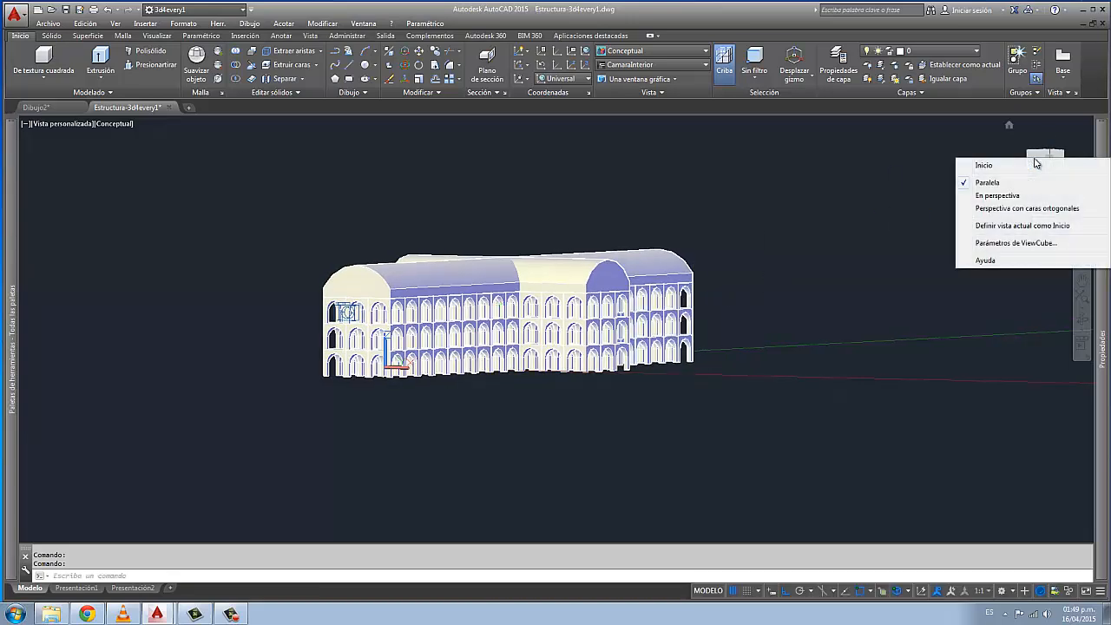
pyautogui.click(998, 196)
pyautogui.moveTo(596, 380)
pyautogui.keyDown('shift'); pyautogui.mouseDown(button='middle')
pyautogui.moveTo(639, 371)
pyautogui.moveTo(602, 371)
pyautogui.moveTo(617, 384)
pyautogui.moveTo(662, 383)
pyautogui.moveTo(659, 402)
pyautogui.moveTo(650, 377)
pyautogui.moveTo(652, 396)
pyautogui.mouseUp(button='middle'); pyautogui.keyUp('shift')
pyautogui.scroll(4, 603, 372)
pyautogui.scroll(3, 651, 358)
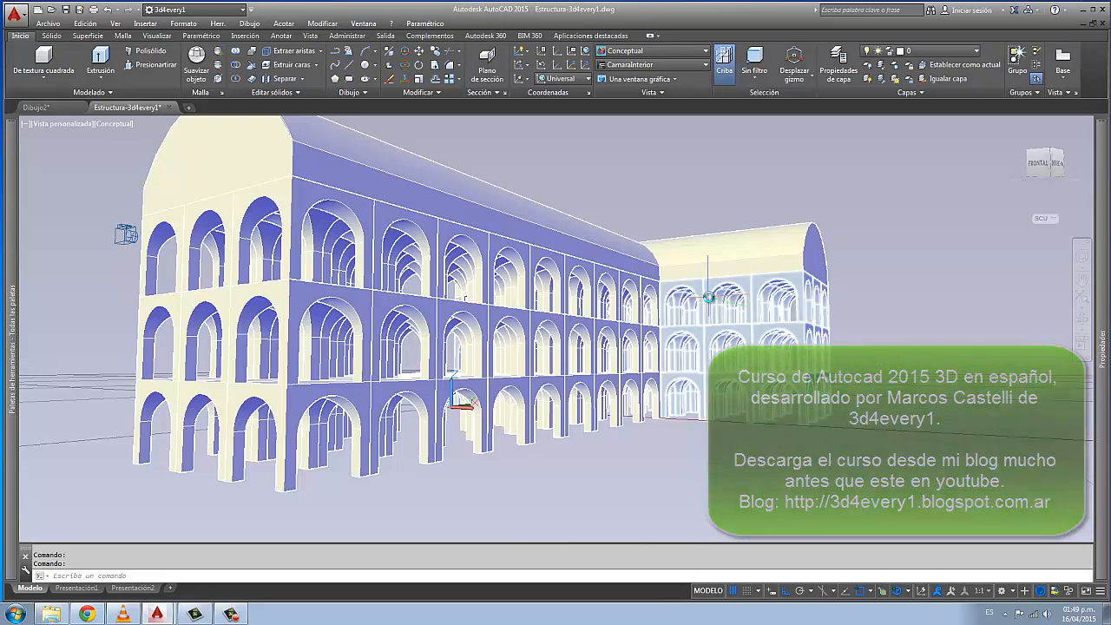
# Save the current display as a new named view called Perspectiva
pyautogui.write('vist')
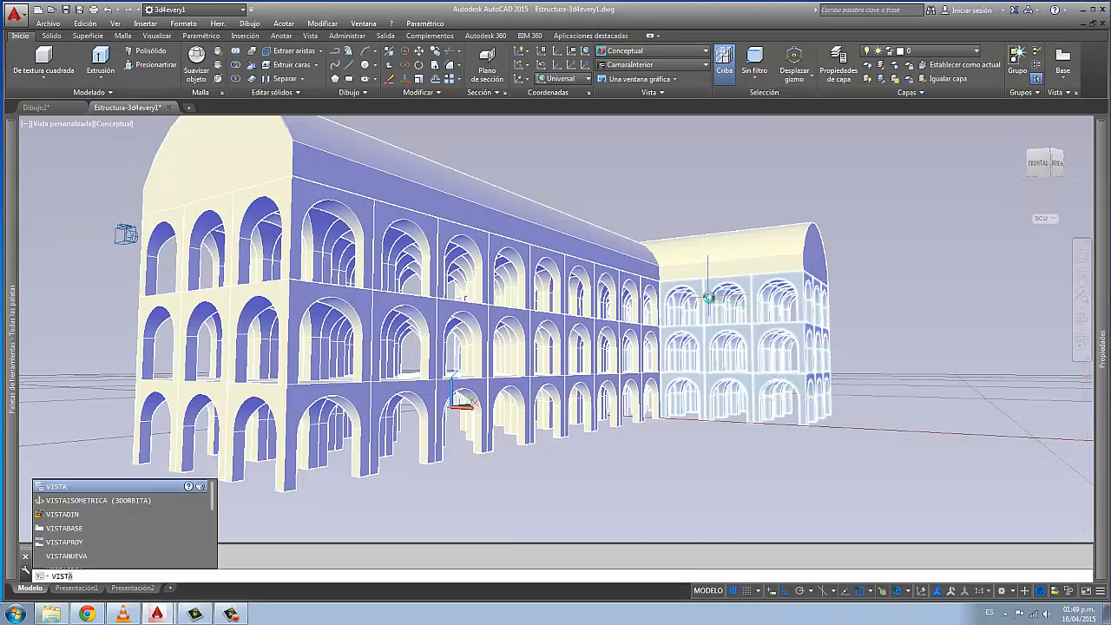
pyautogui.write('a')
pyautogui.press('Return')
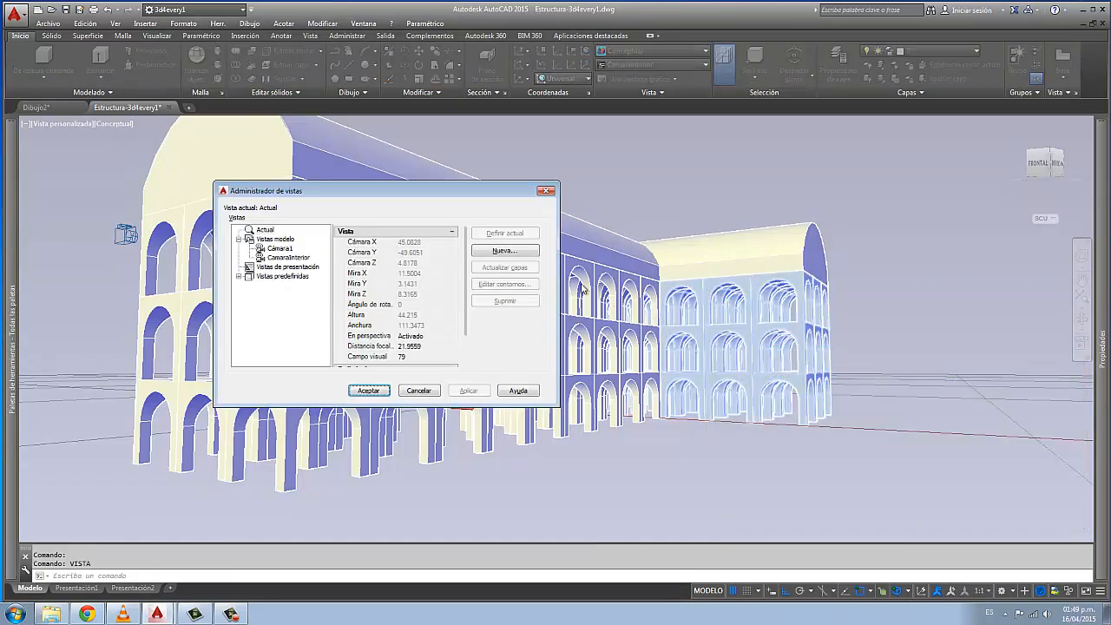
pyautogui.click(509, 252)
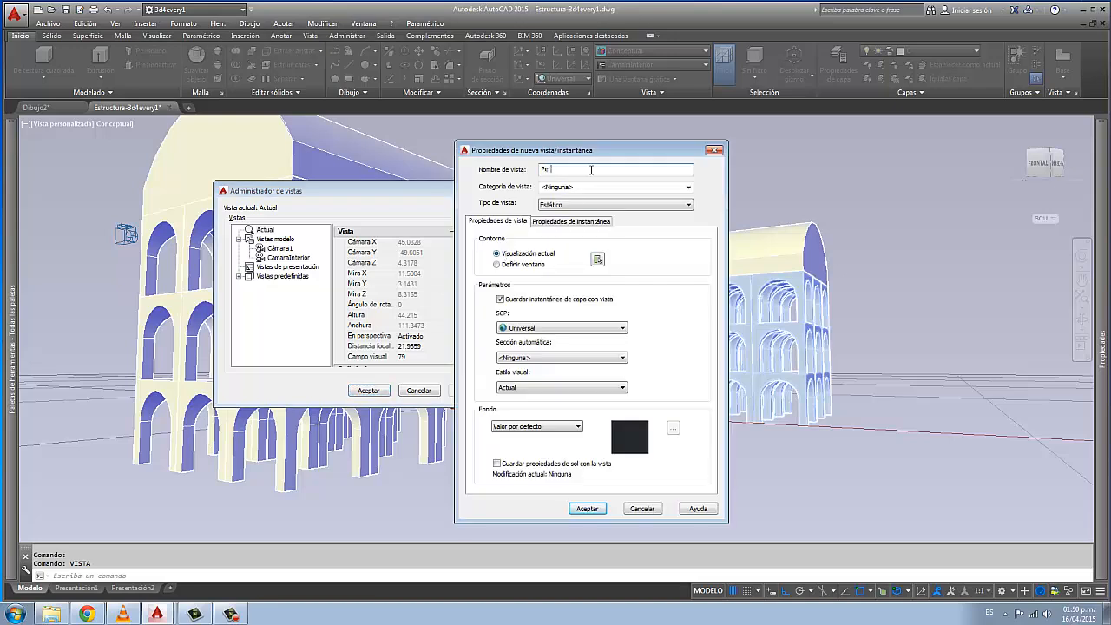
pyautogui.write('Perspectiva')
pyautogui.click(587, 508)
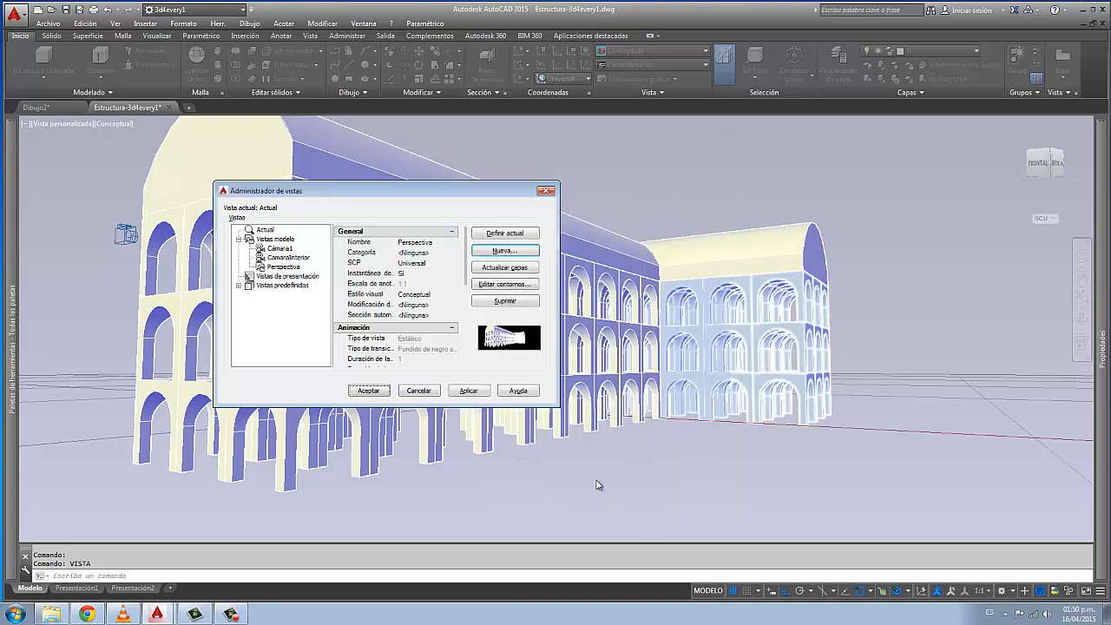
pyautogui.click(367, 390)
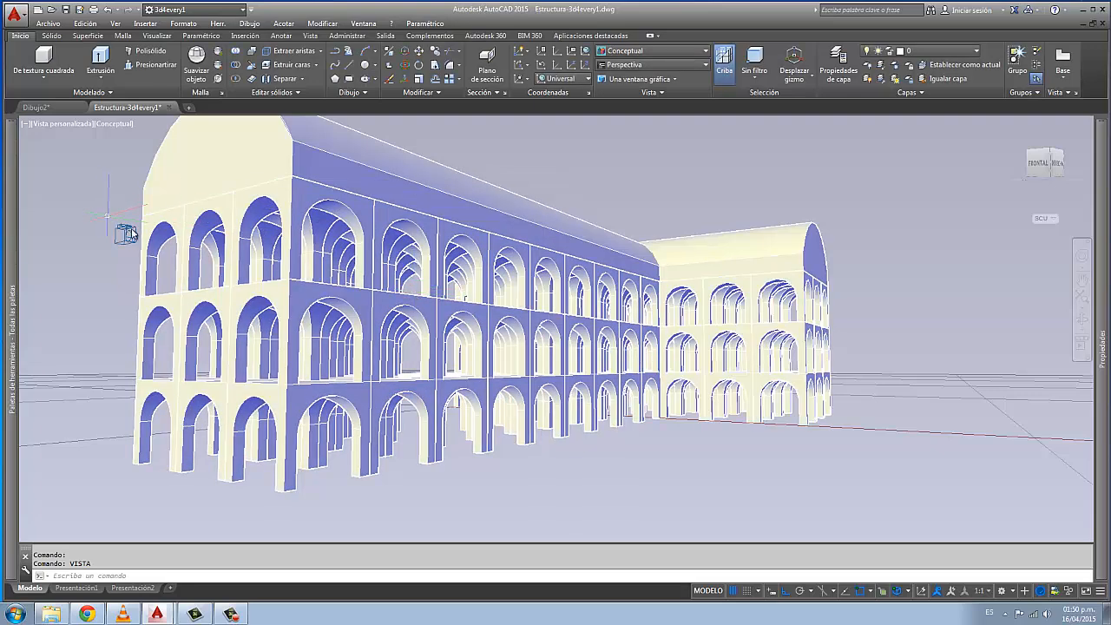
# Restore the saved views Cámara1, CamaraInterior and Perspectiva in turn to compare them
pyautogui.click(59, 124)
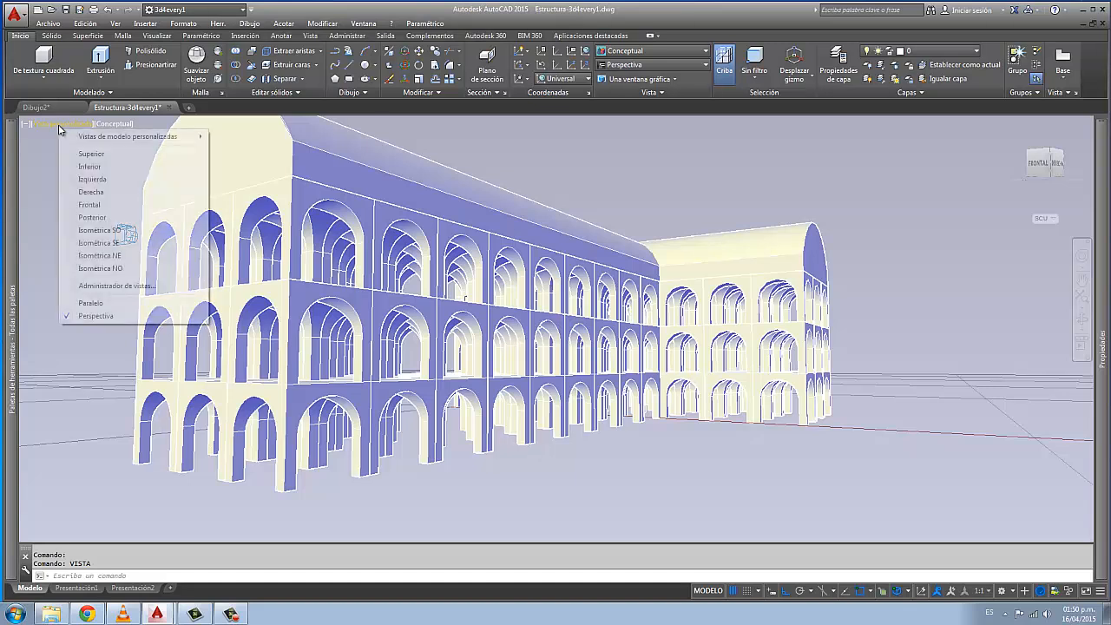
pyautogui.moveTo(79, 139)
pyautogui.click(233, 138)
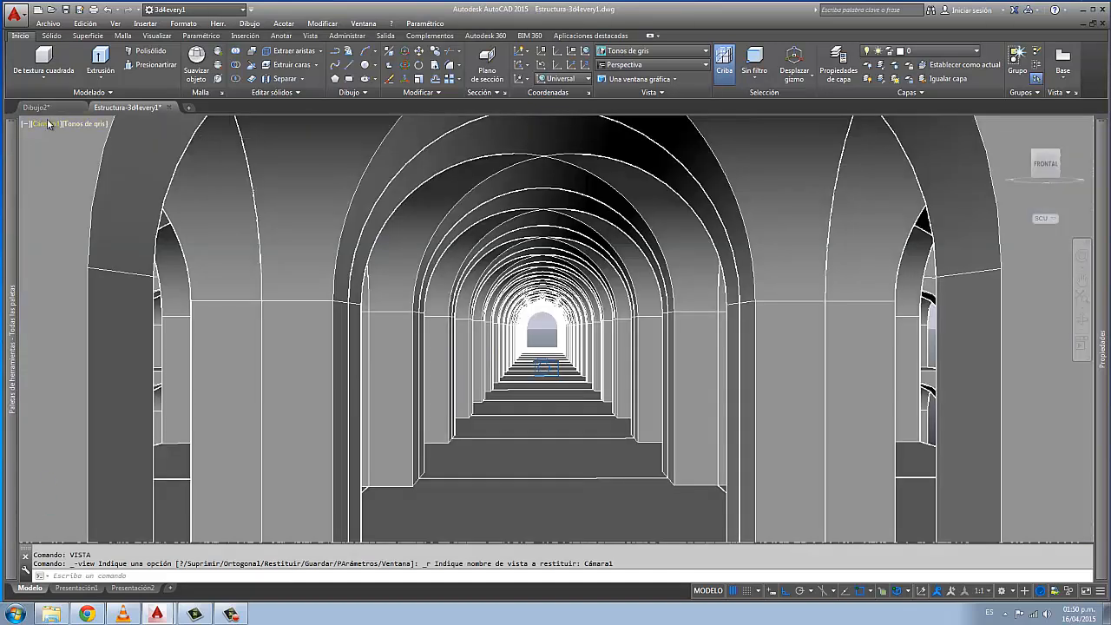
pyautogui.click(46, 122)
pyautogui.moveTo(78, 139)
pyautogui.click(217, 149)
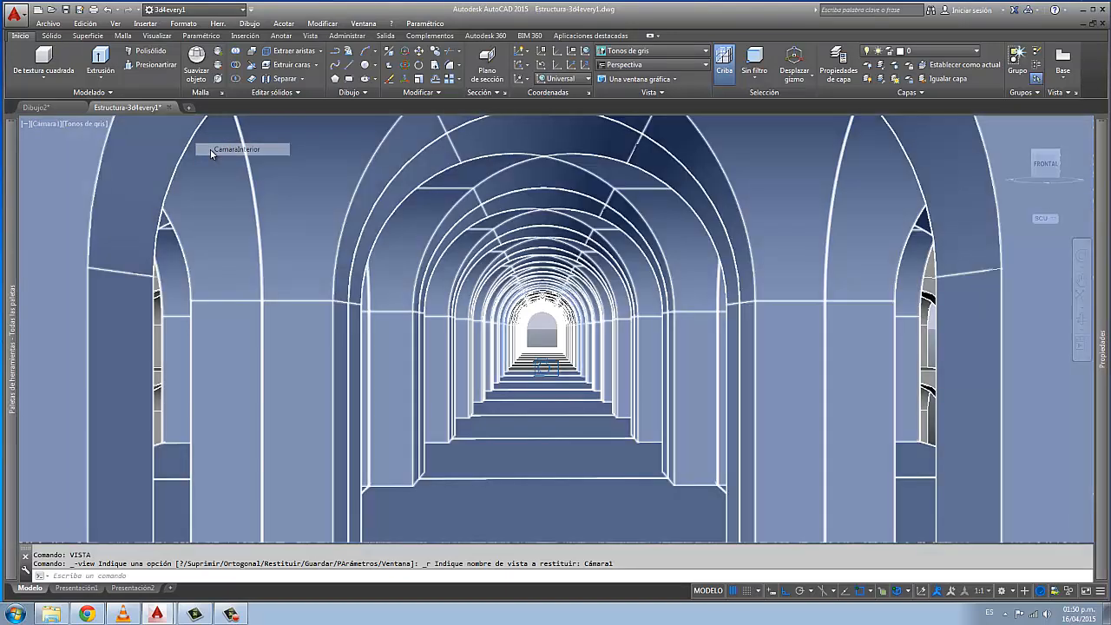
pyautogui.click(55, 124)
pyautogui.moveTo(78, 137)
pyautogui.click(254, 168)
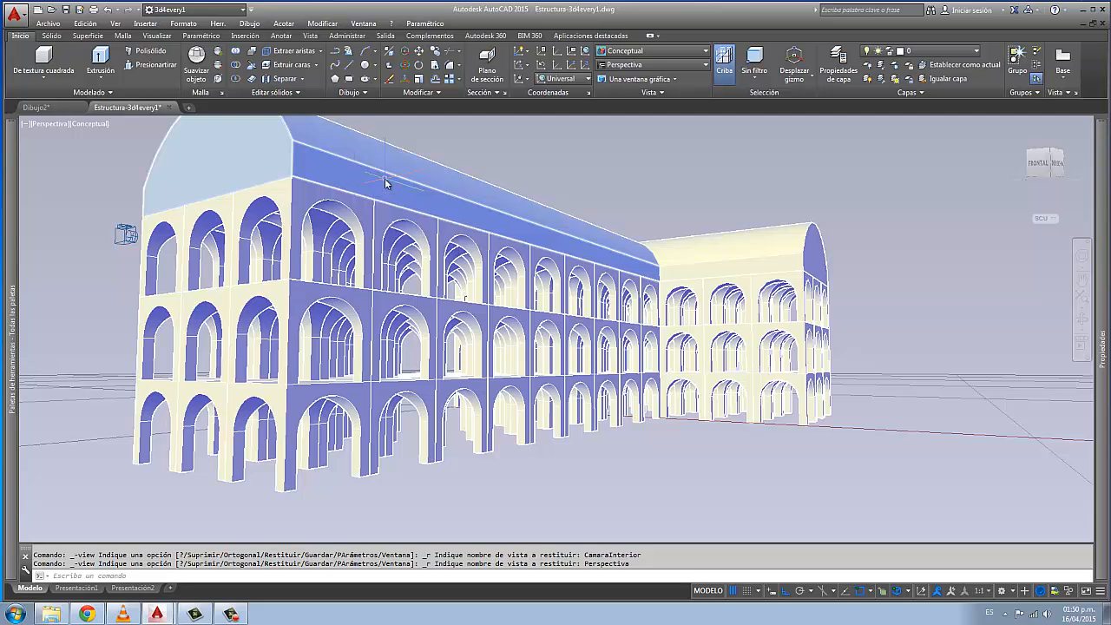
# Divide the model space into four equal viewports
pyautogui.moveTo(11, 141)
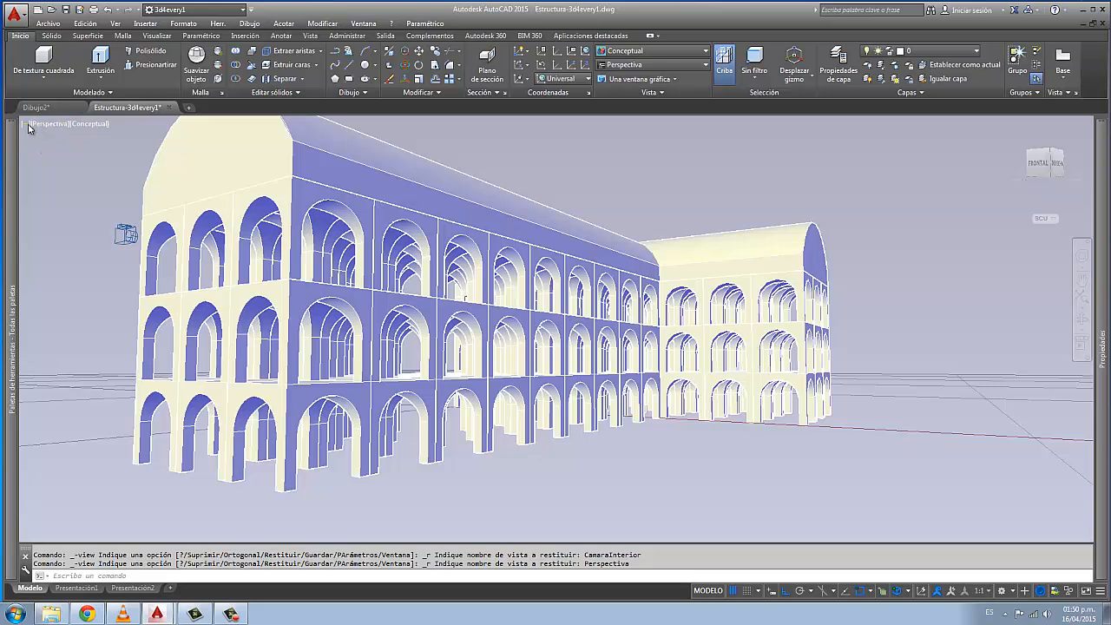
pyautogui.click(26, 124)
pyautogui.click(25, 128)
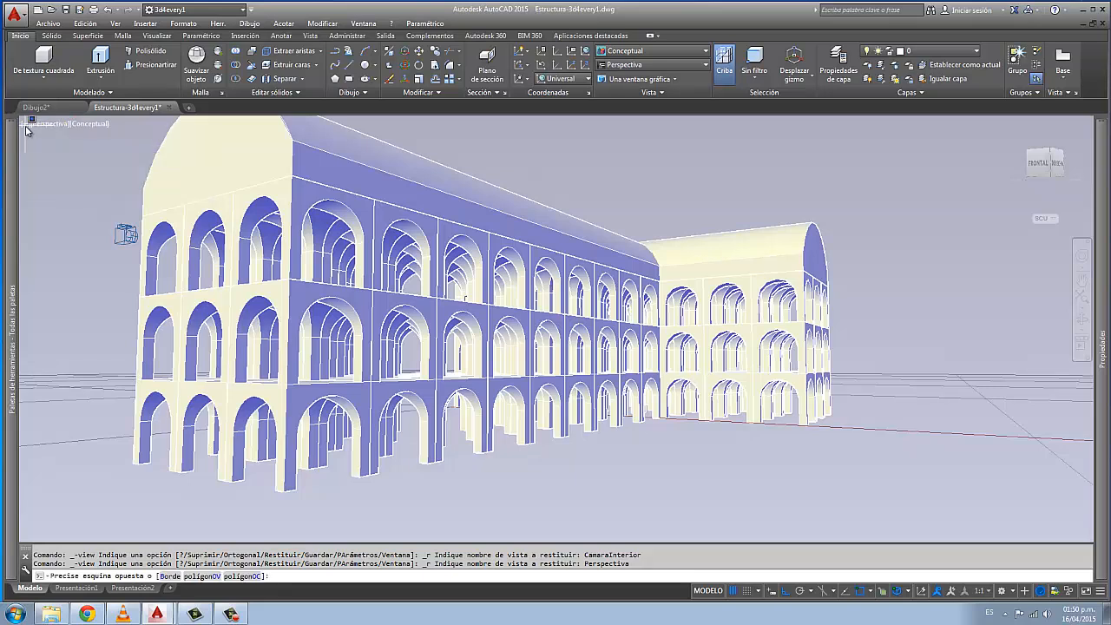
pyautogui.click(26, 129)
pyautogui.click(26, 126)
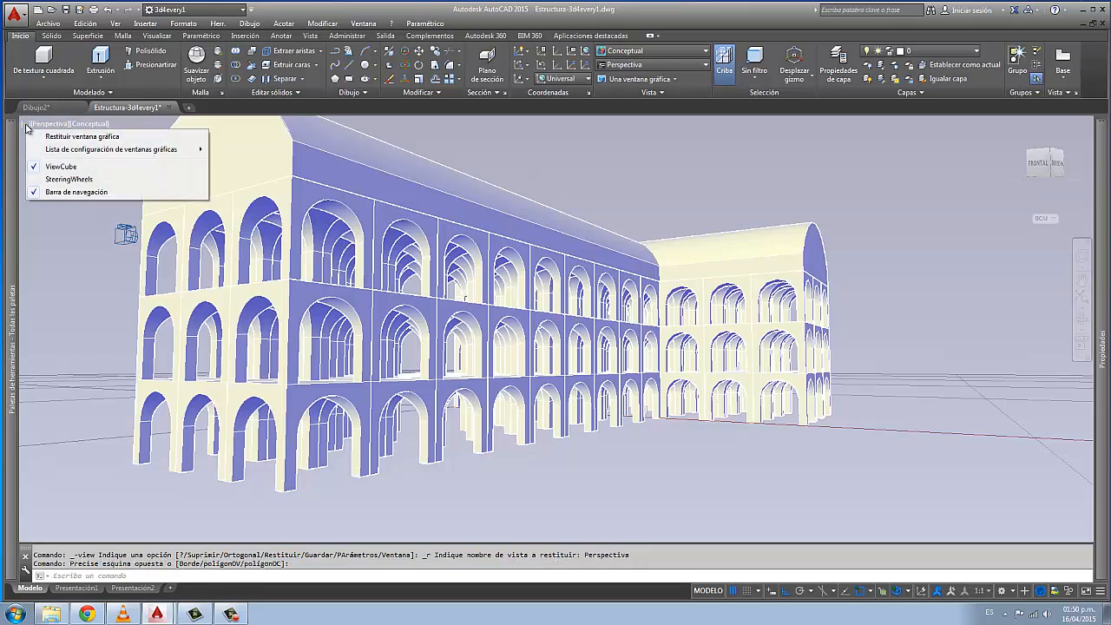
pyautogui.moveTo(174, 149)
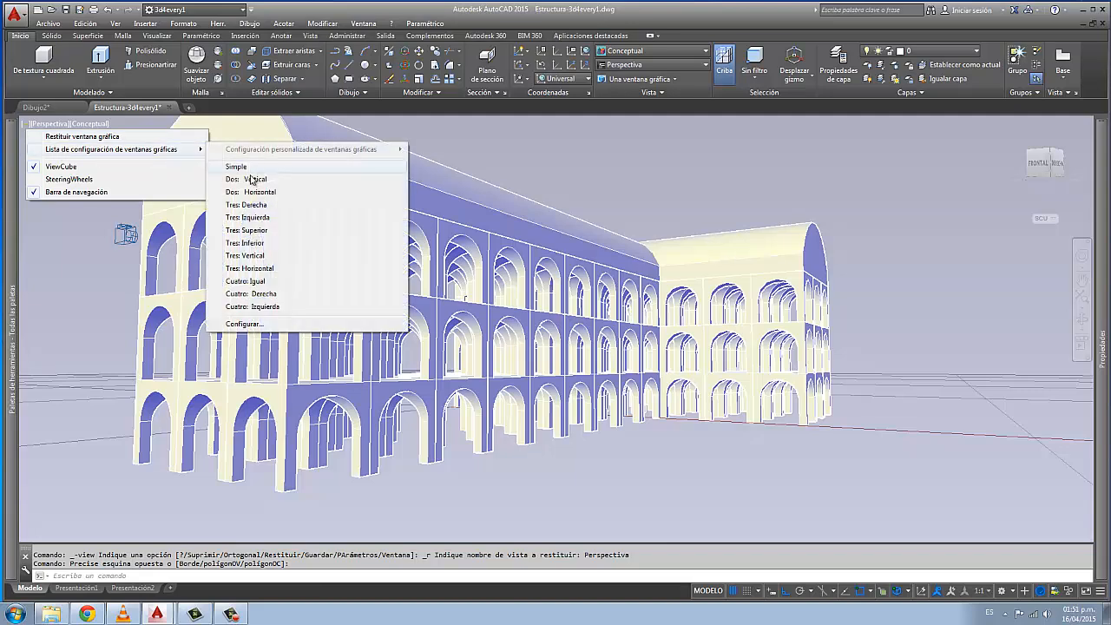
pyautogui.click(262, 283)
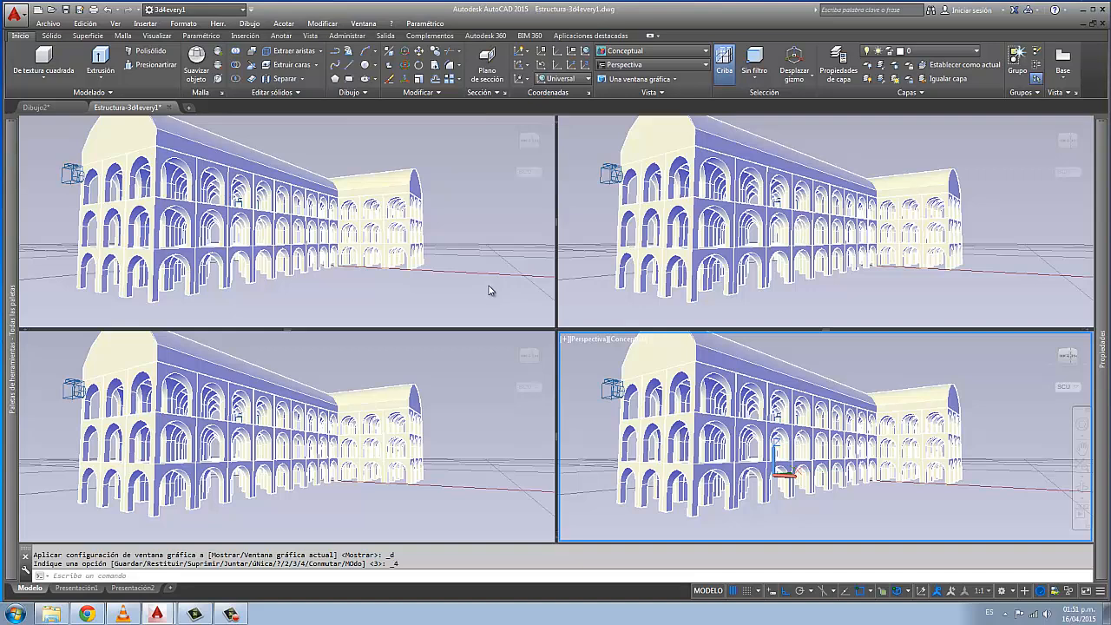
# Restore the Cámara1 view in the upper-right viewport
pyautogui.click(596, 130)
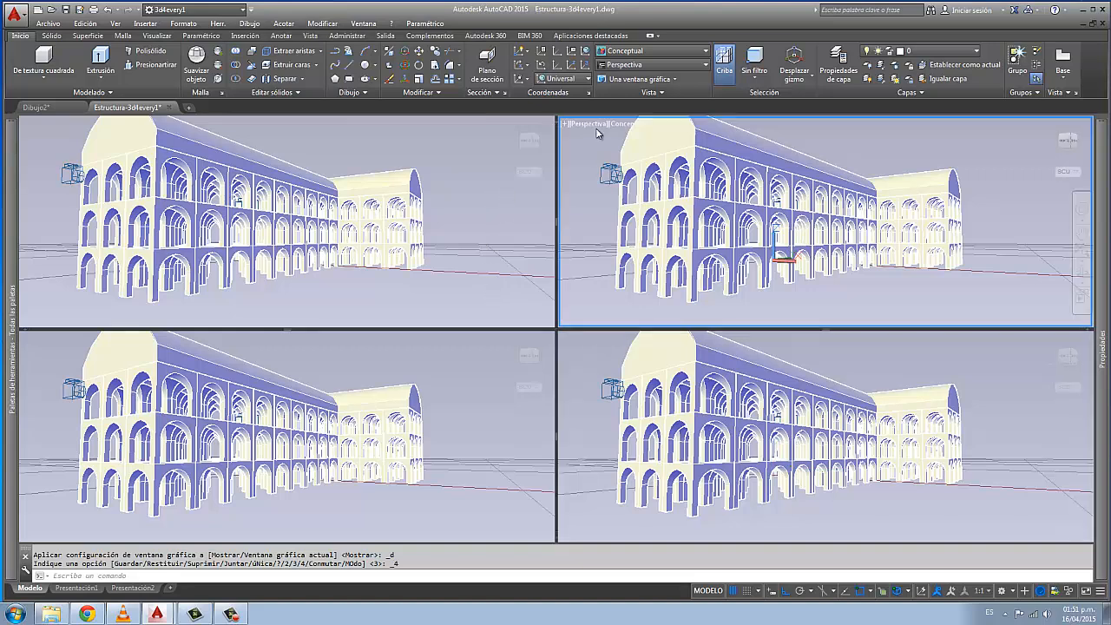
pyautogui.click(586, 129)
pyautogui.moveTo(610, 137)
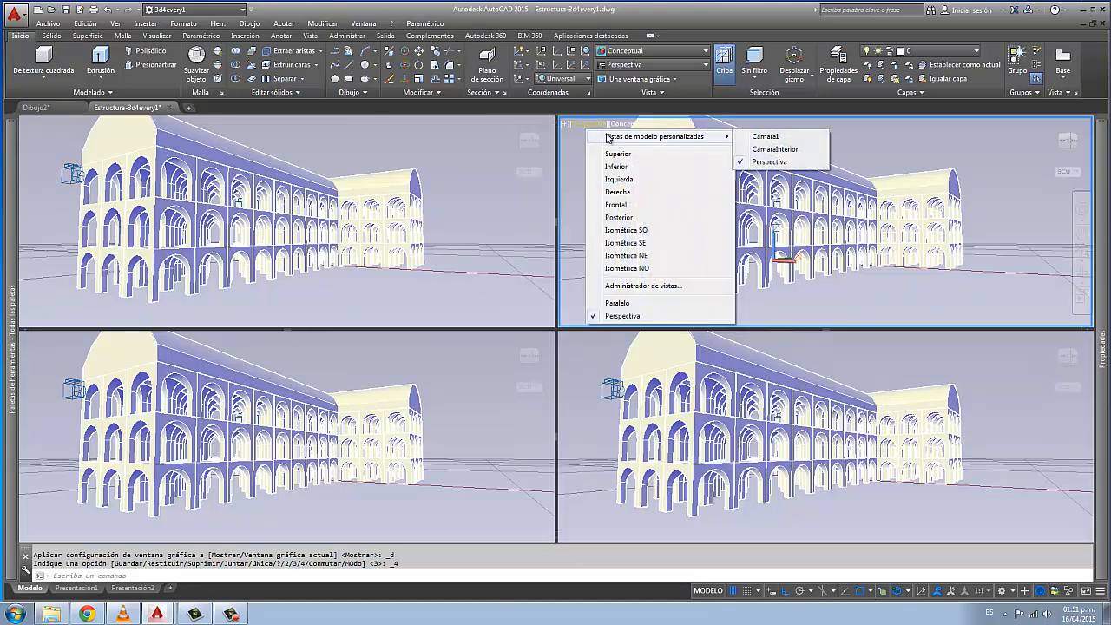
pyautogui.click(764, 136)
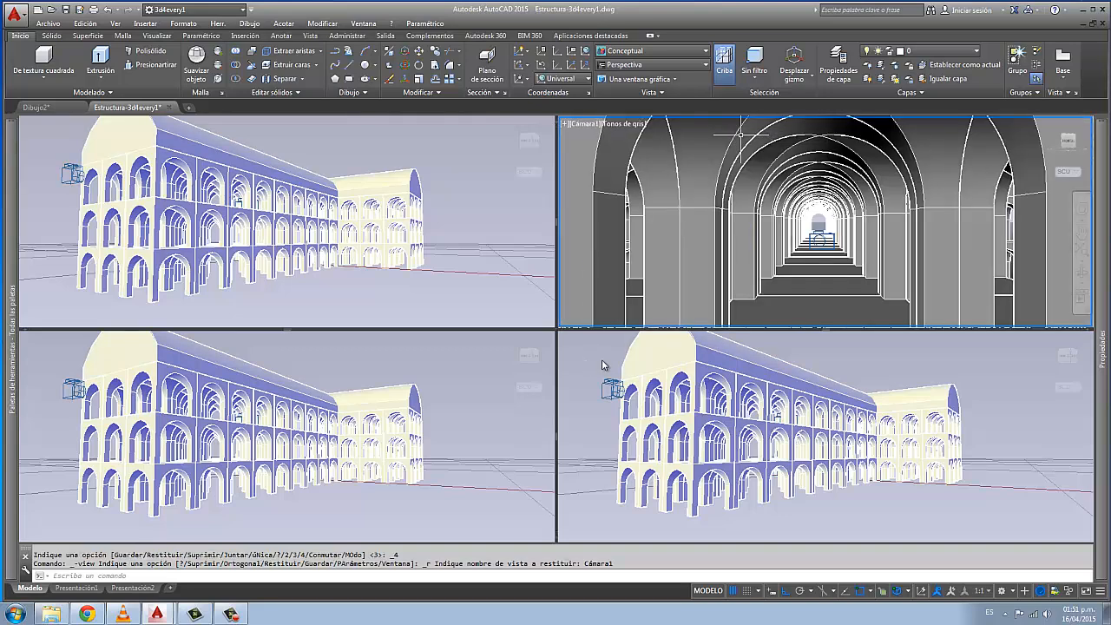
# Restore the CamaraInterior view in the lower-right viewport, and make the upper-left viewport current
pyautogui.click(590, 341)
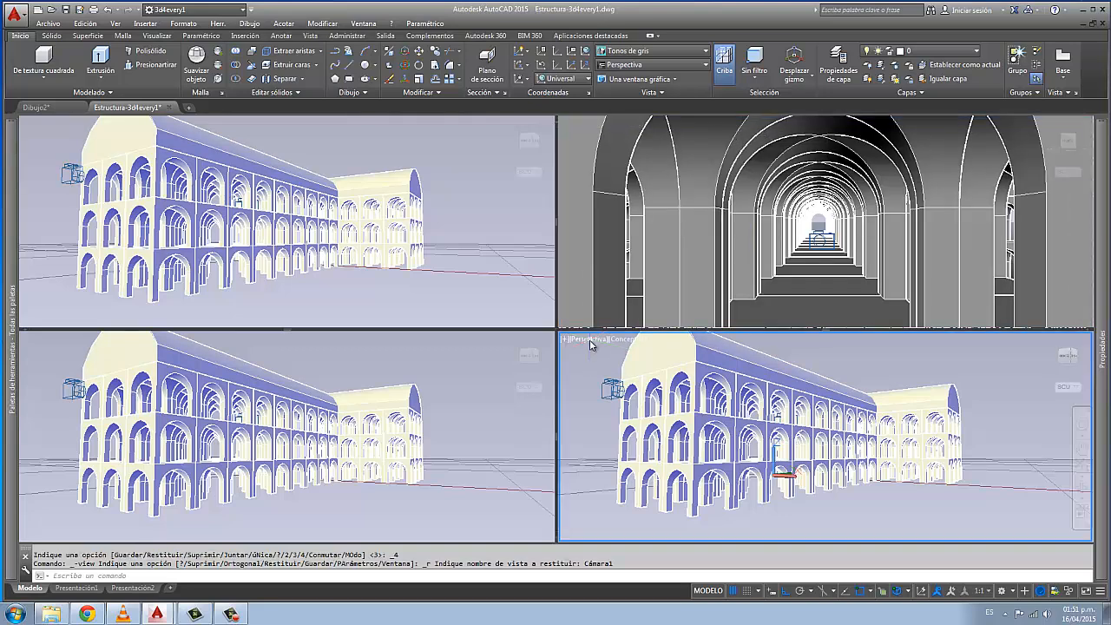
pyautogui.click(594, 340)
pyautogui.moveTo(694, 351)
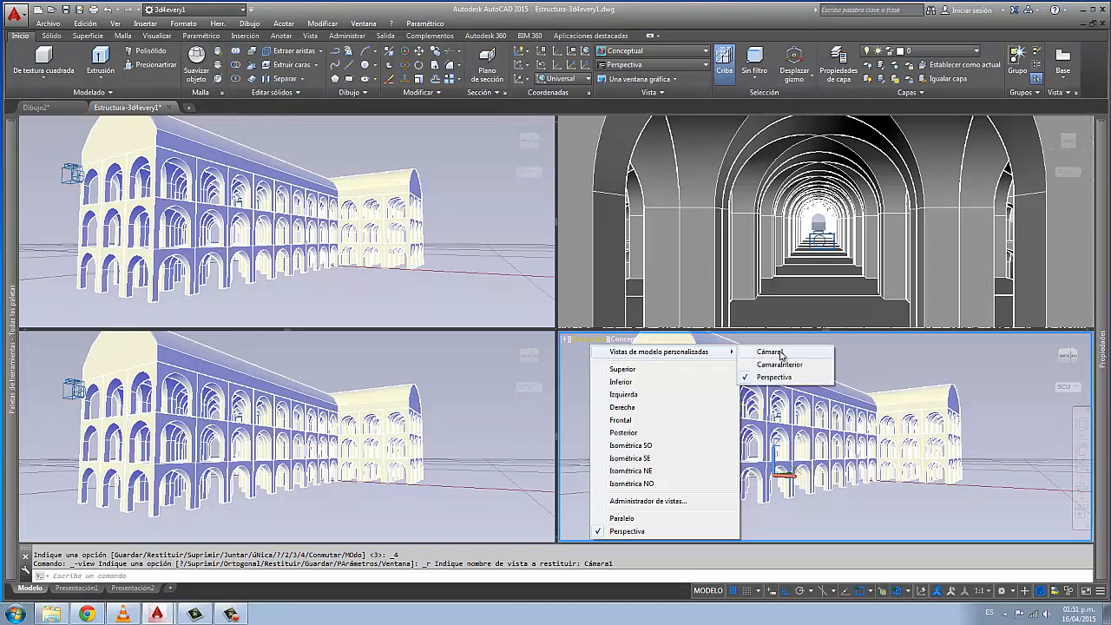
pyautogui.click(780, 365)
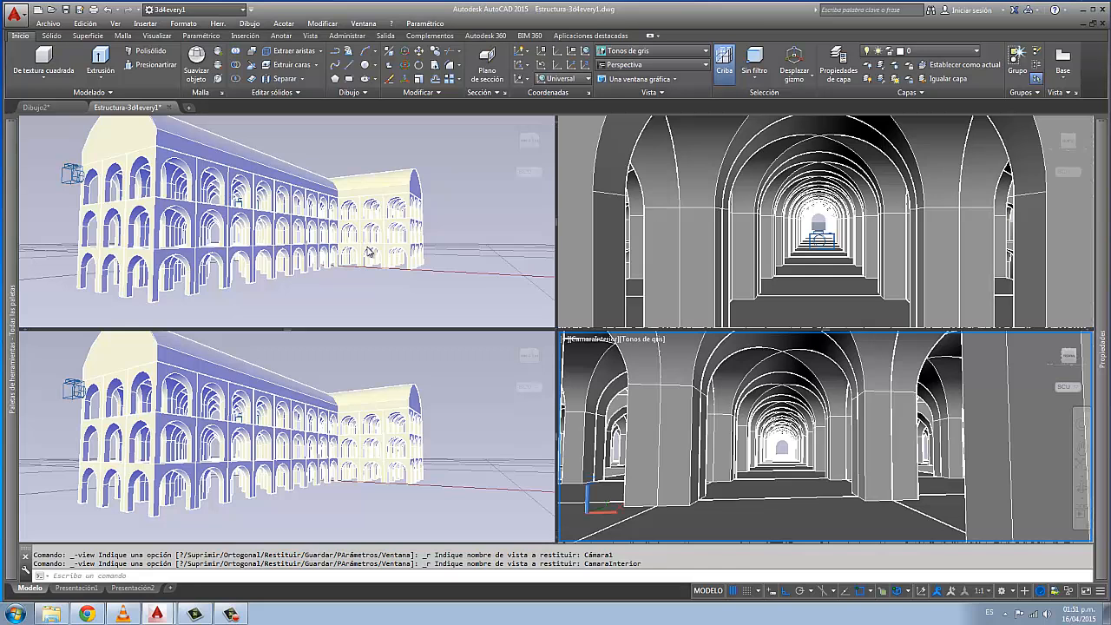
pyautogui.click(343, 289)
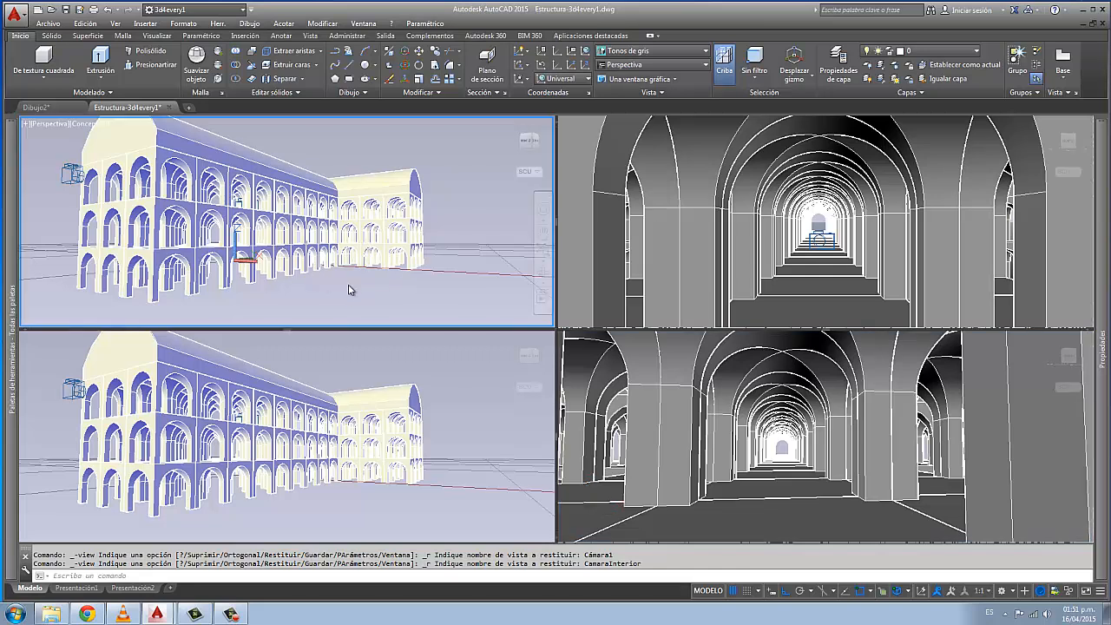